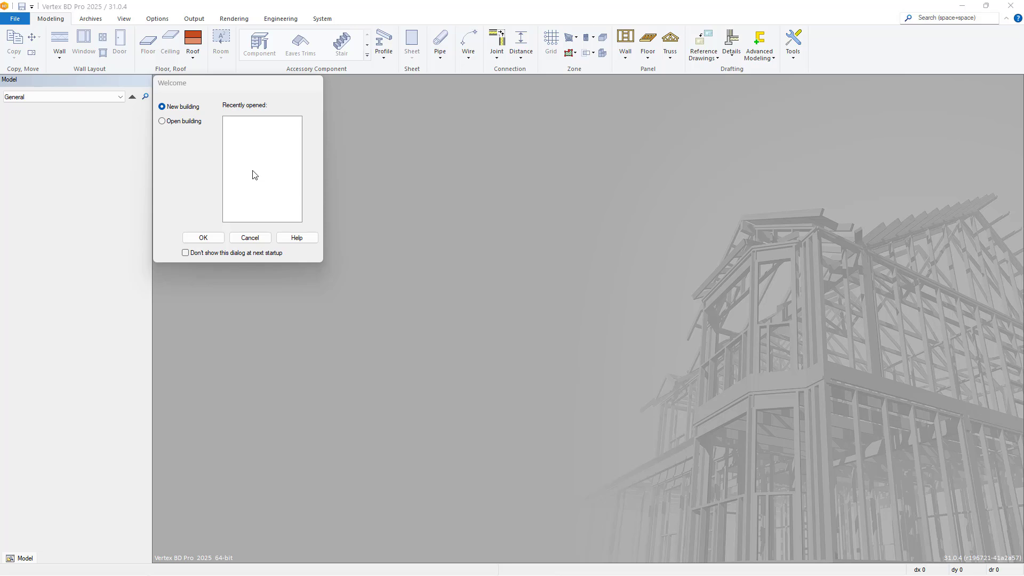
Start a new building with the building ID "test" and the name "Test project".
left_click(226, 90)
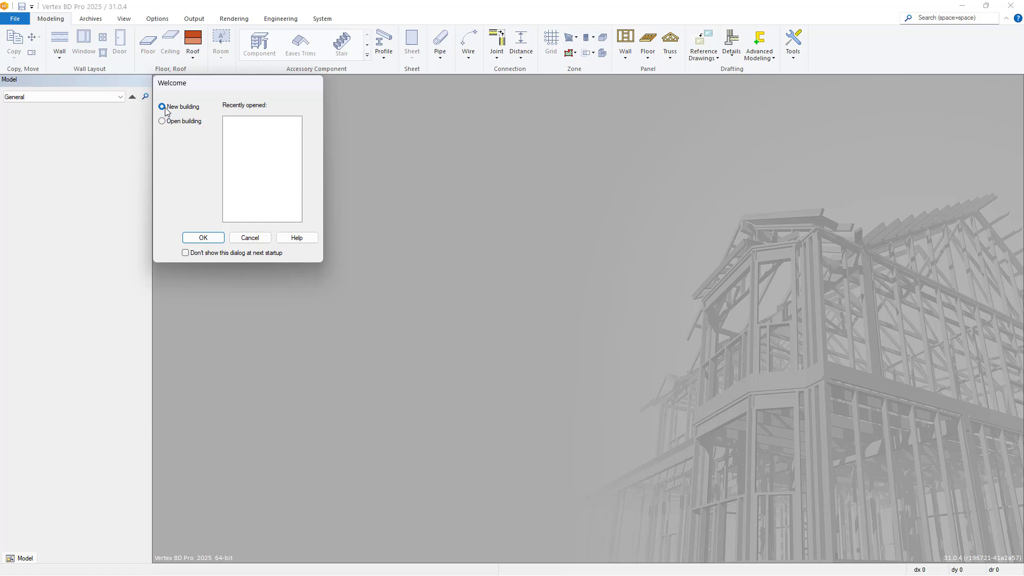
left_click(197, 237)
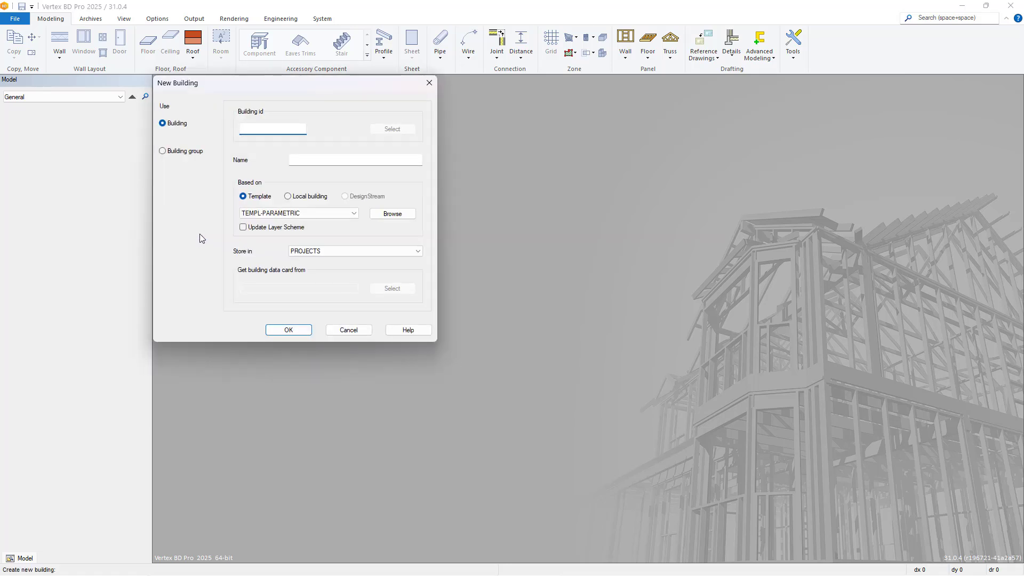
type("test")
left_click(192, 125)
left_click(270, 126)
left_click(298, 158)
type("Te")
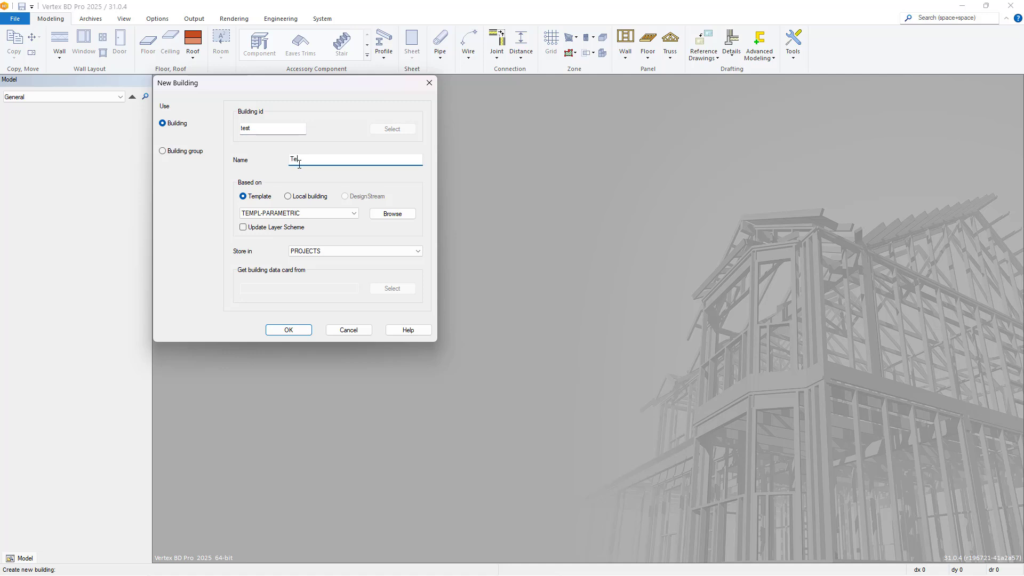
type("st project")
Base the new building on the TEMPL-MODULE template, store it in PROJECTS and create it.
left_click(288, 197)
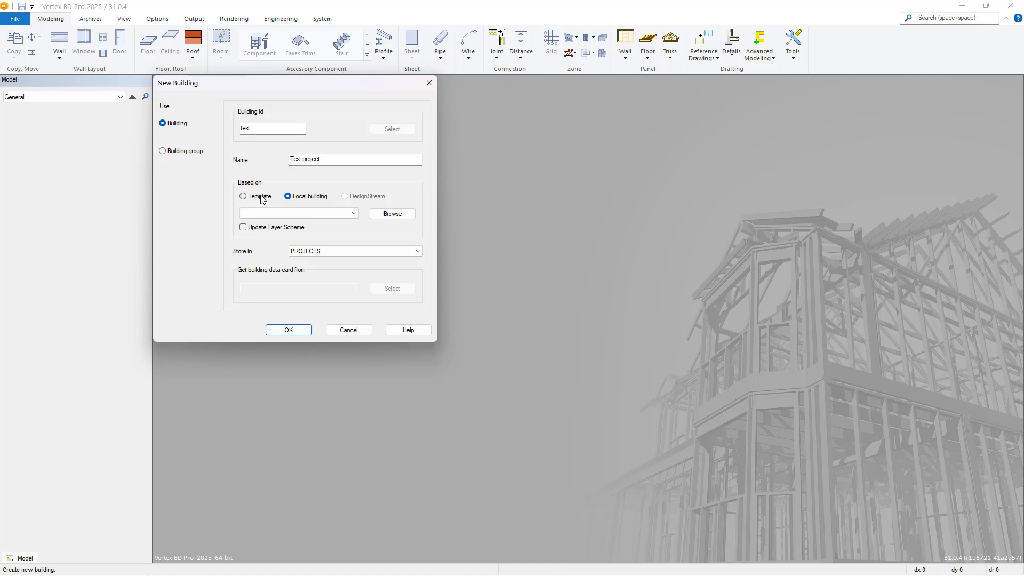
left_click(268, 199)
left_click(352, 213)
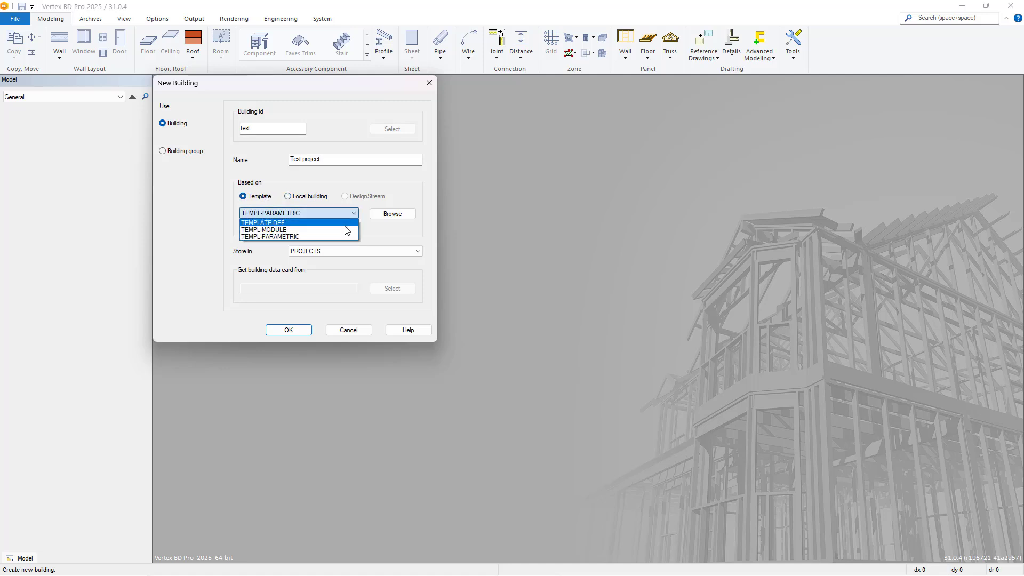
left_click(345, 230)
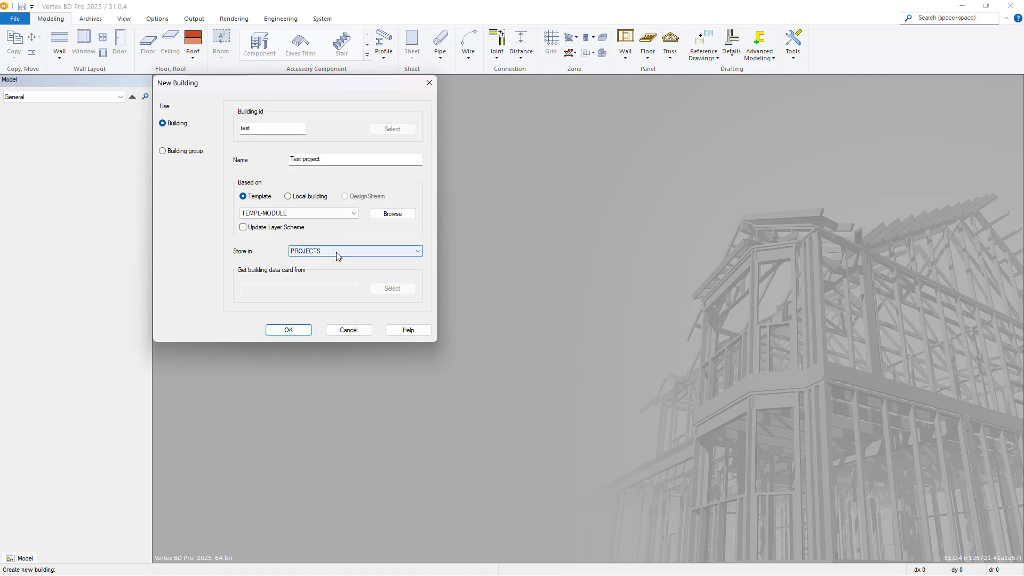
left_click(336, 251)
left_click(338, 255)
left_click(288, 330)
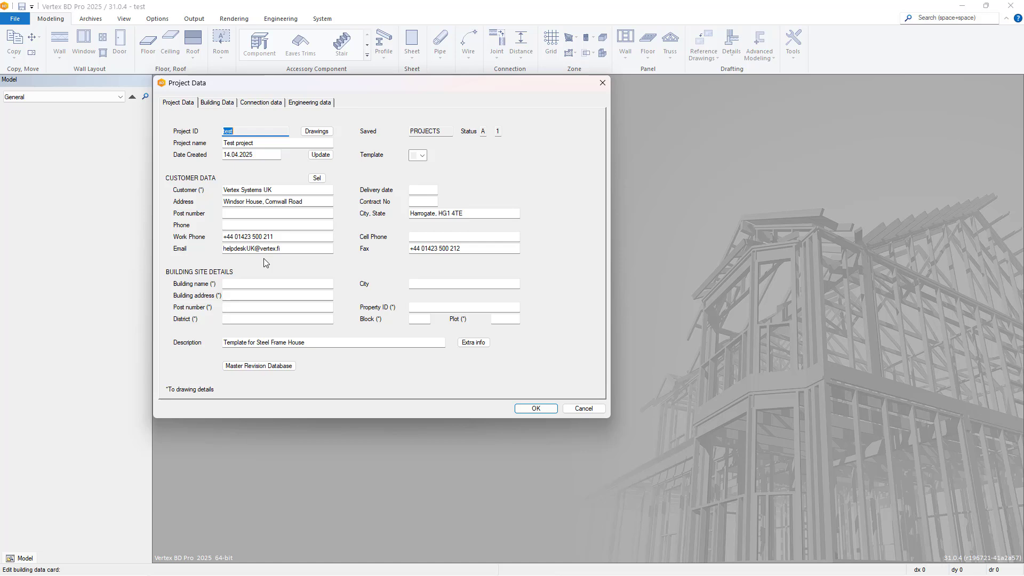
Look through the building and connection data, accept the project data and load the ground floor wall layout with its model.
left_click(218, 106)
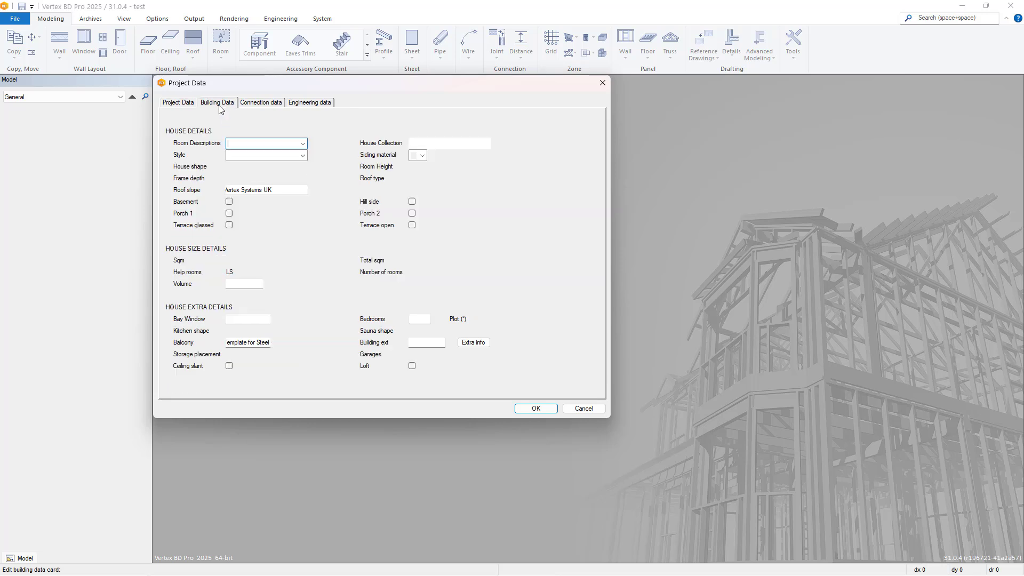
left_click(260, 106)
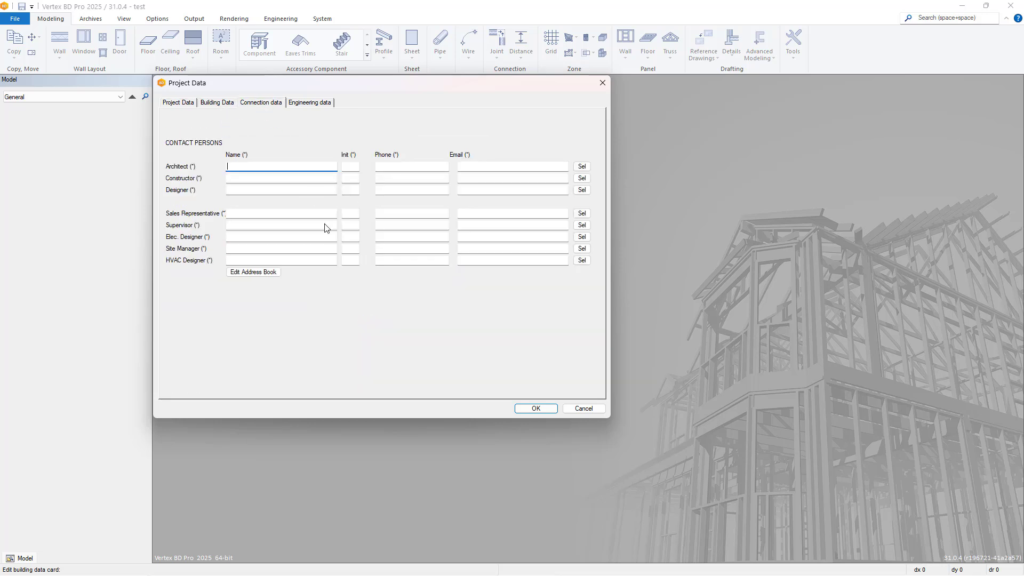
left_click(533, 408)
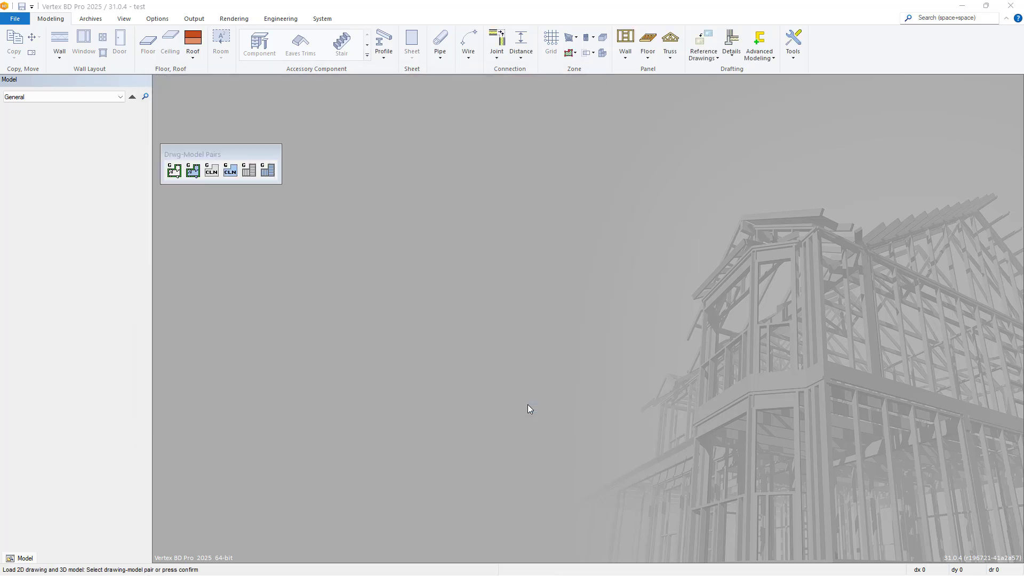
left_click(175, 171)
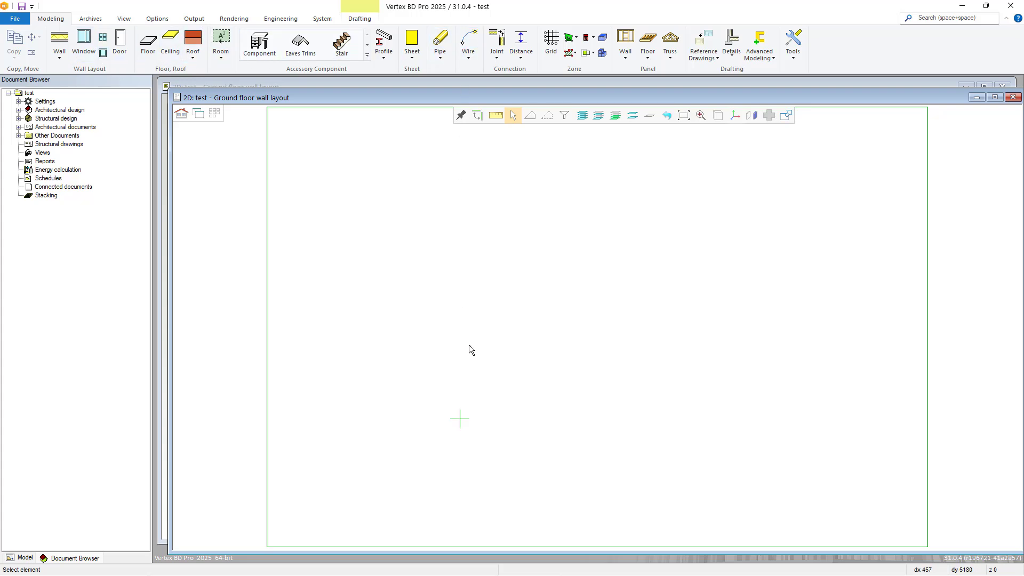
Begin inserting a wall using the stand-alone framed exterior wall type, 89mm with 0.8mm gauge.
right_click(496, 368)
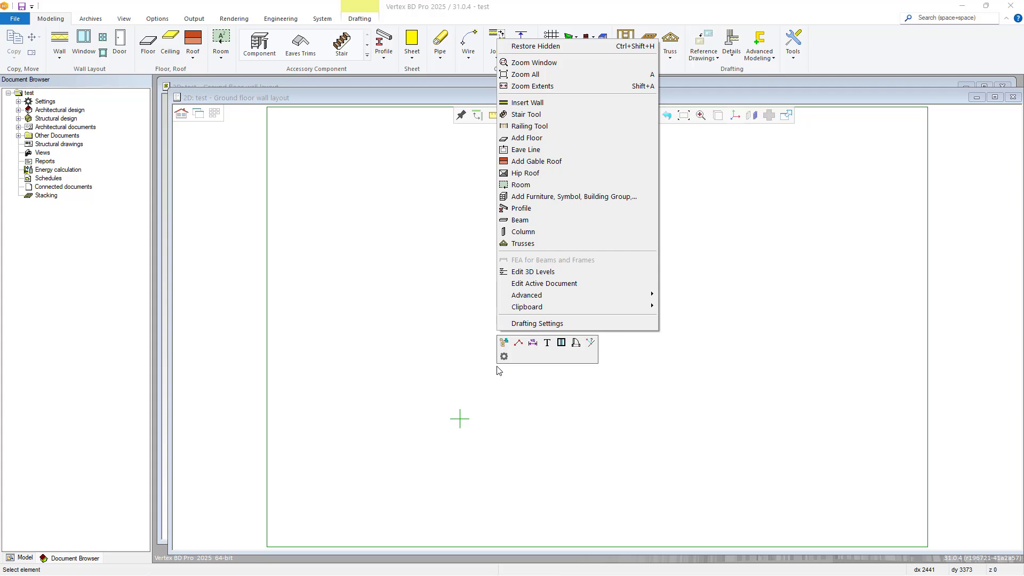
left_click(525, 103)
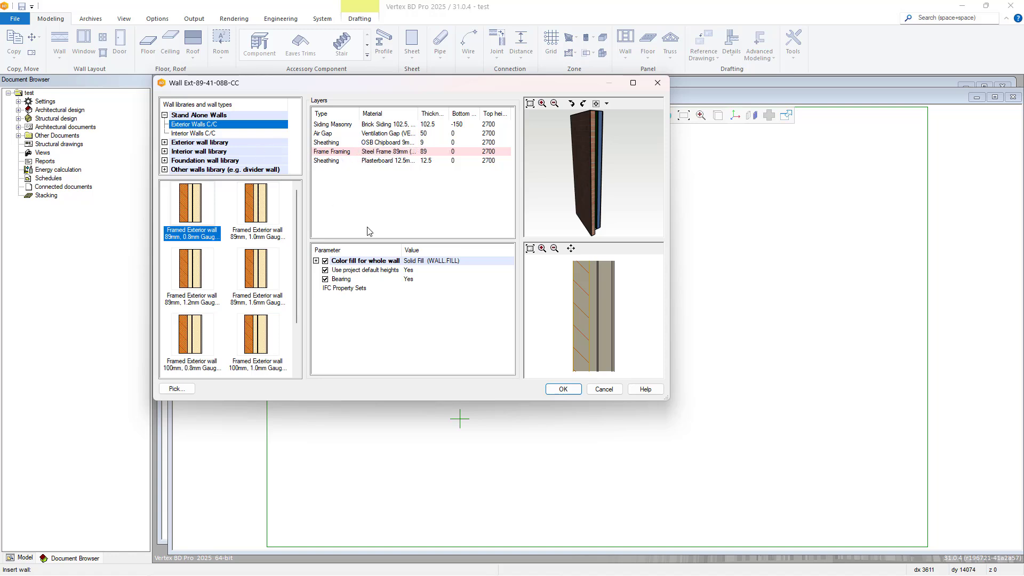
left_click(572, 390)
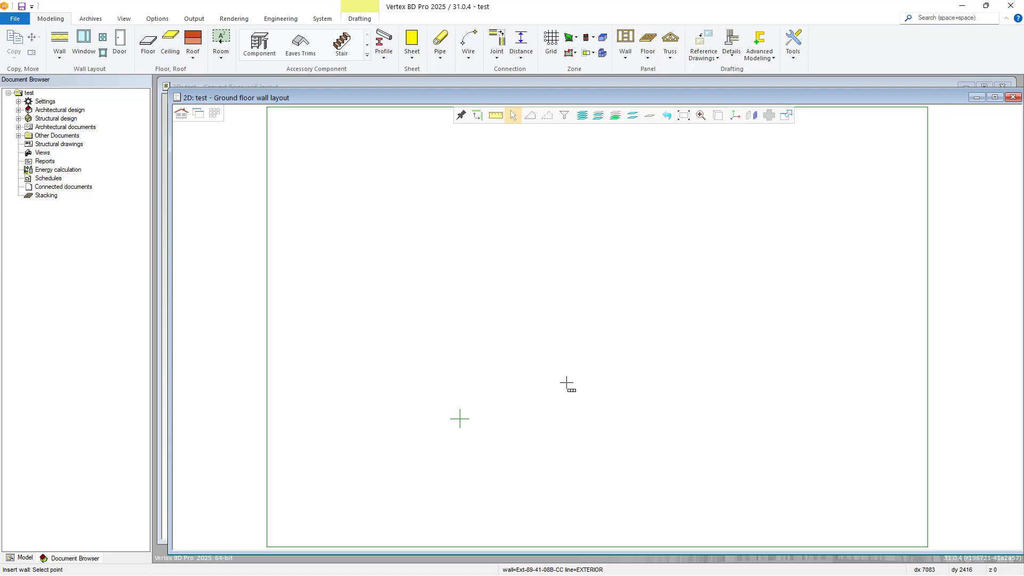
Draw the first exterior wall from the origin, constrained to the Y axis, 4000 mm long.
left_click(461, 419)
right_click(467, 374)
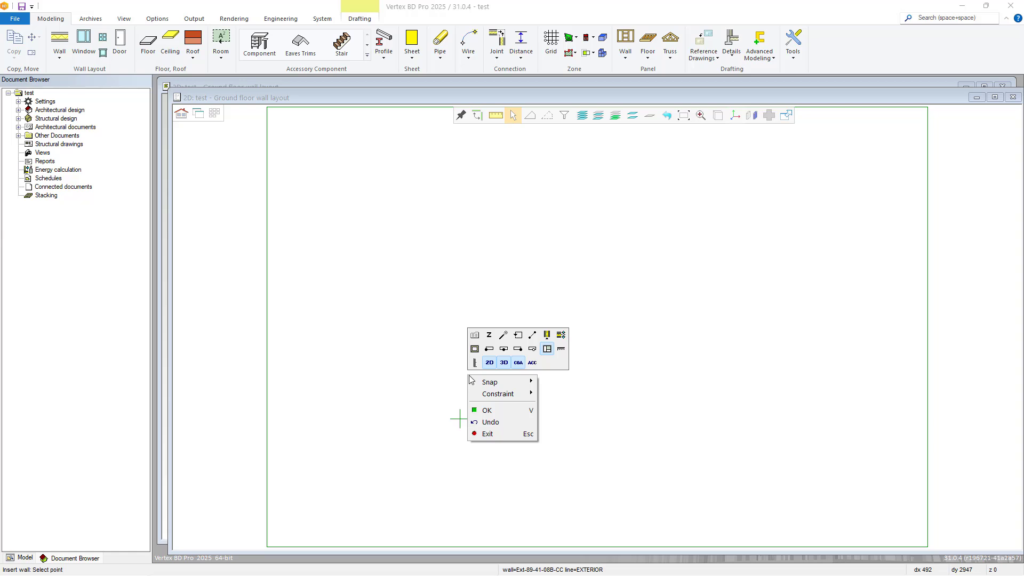
mouse_move(486, 396)
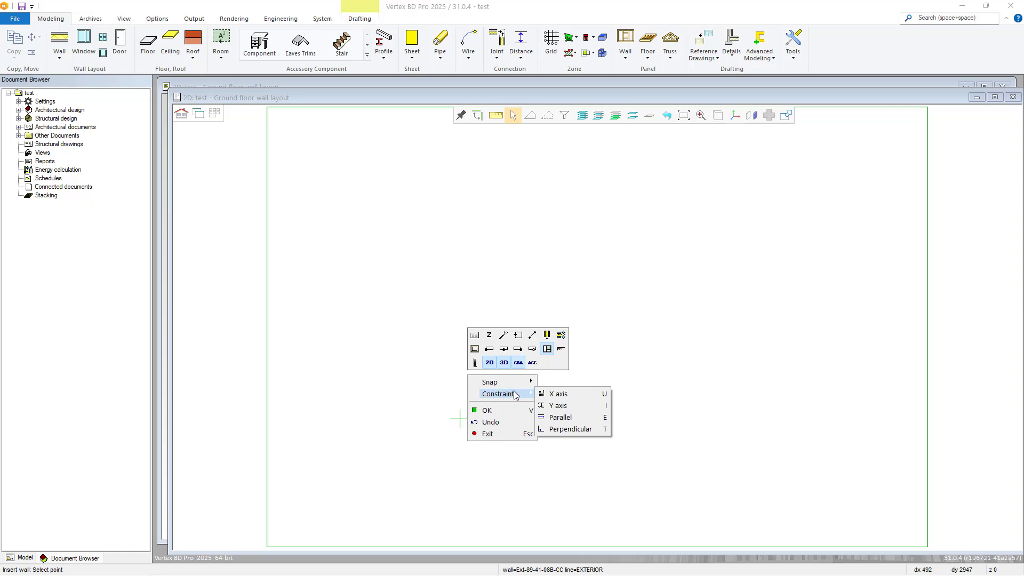
left_click(557, 405)
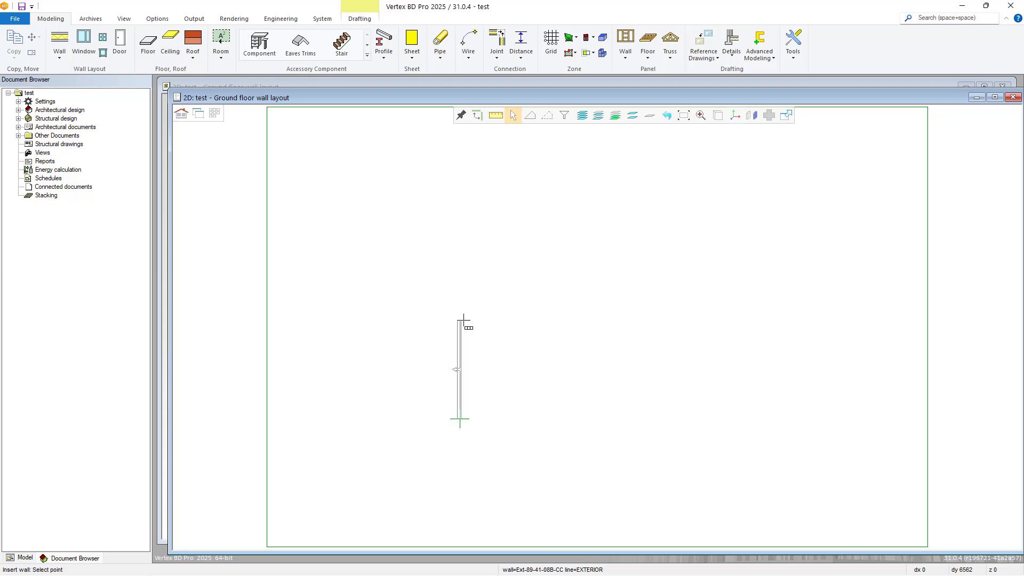
type("4000")
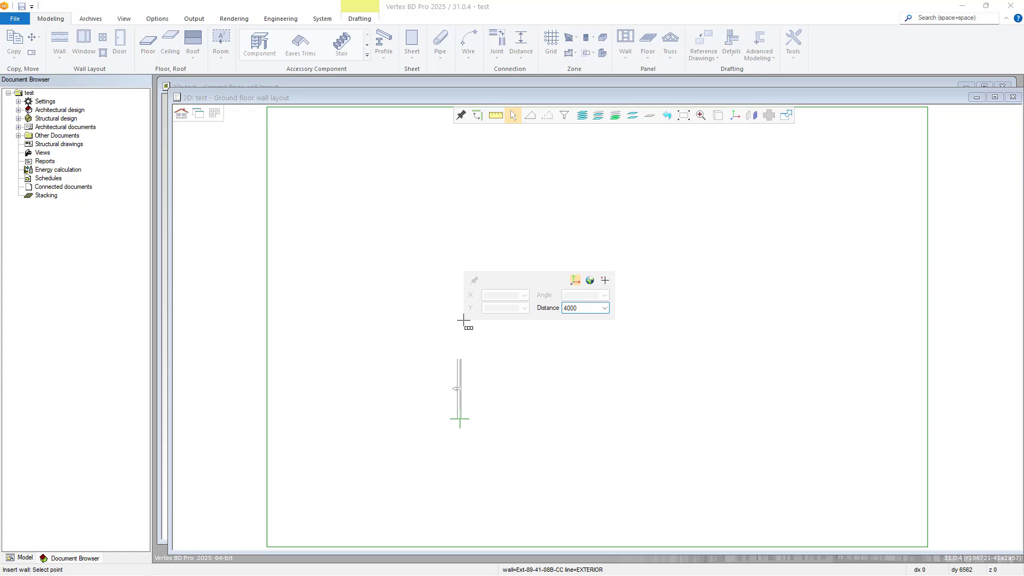
key("Return")
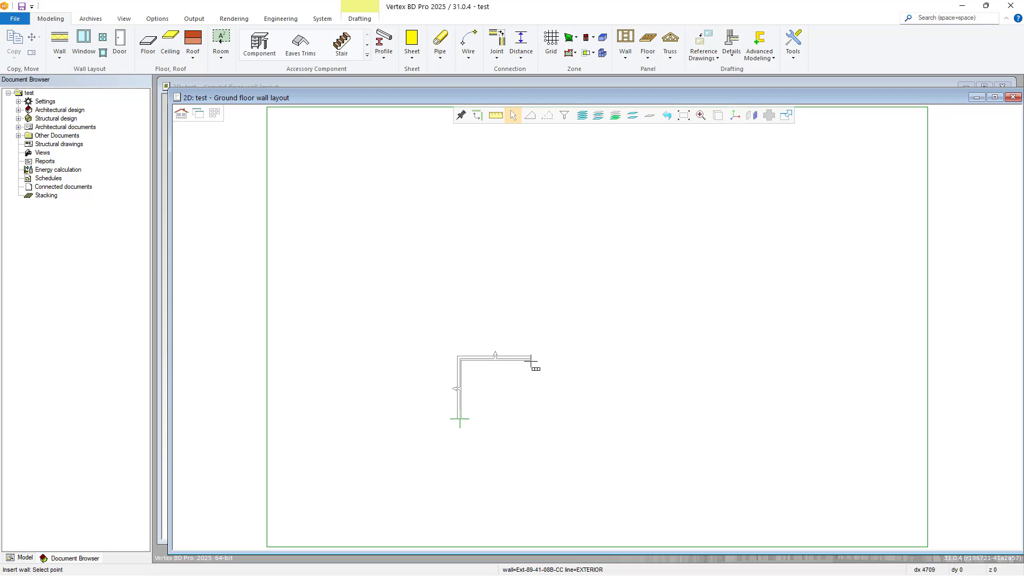
Draw the remaining exterior walls, starting with 8000 mm across, to close an 8000 by 4000 mm rectangle at the origin.
type("8000")
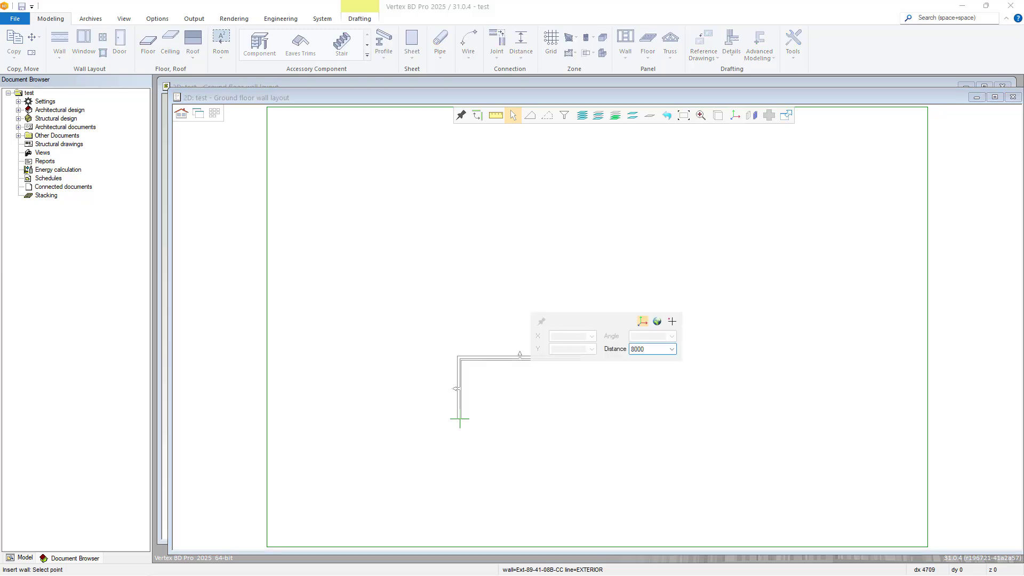
key("Return")
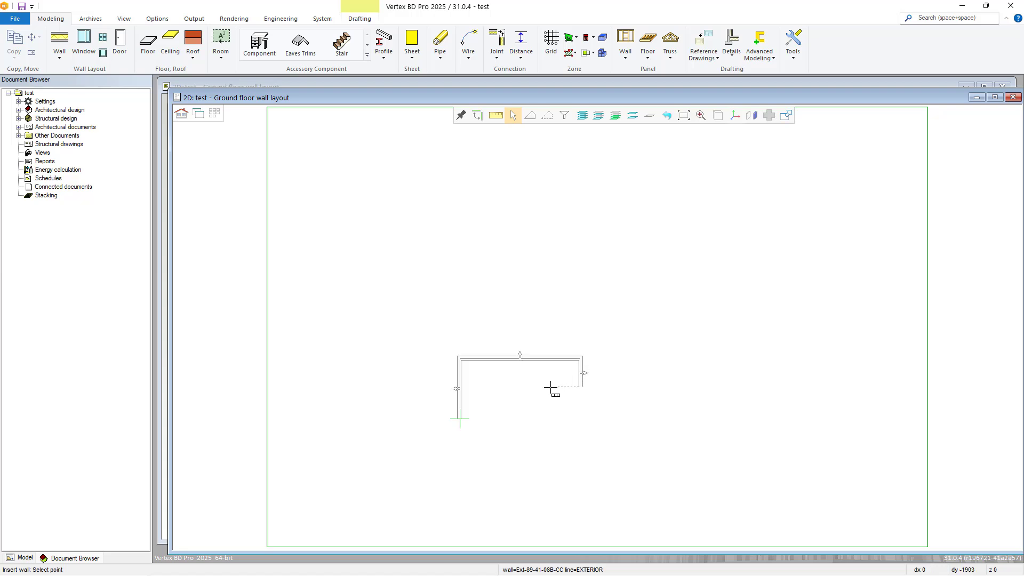
type("4200")
key("Return")
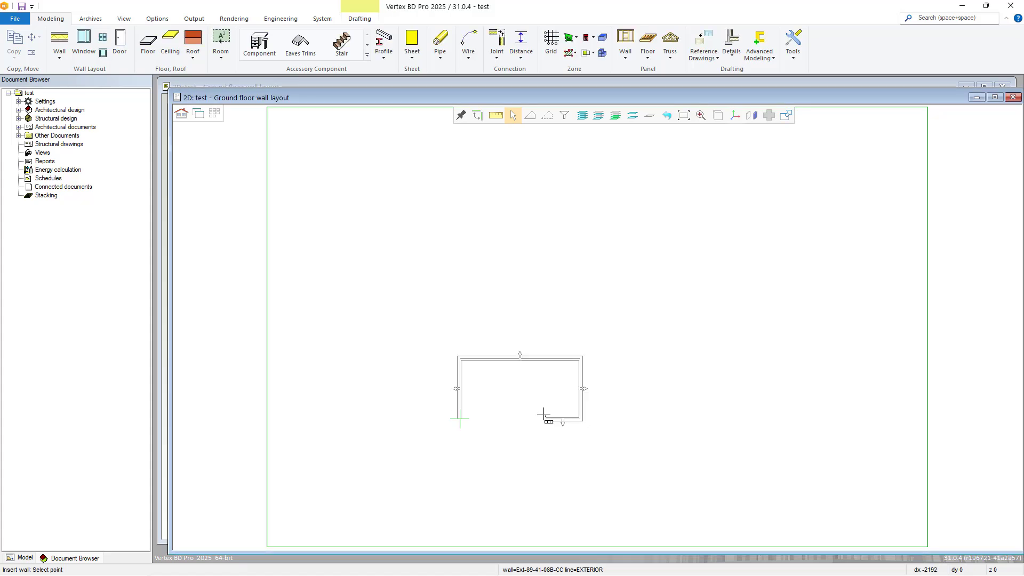
left_click(459, 419)
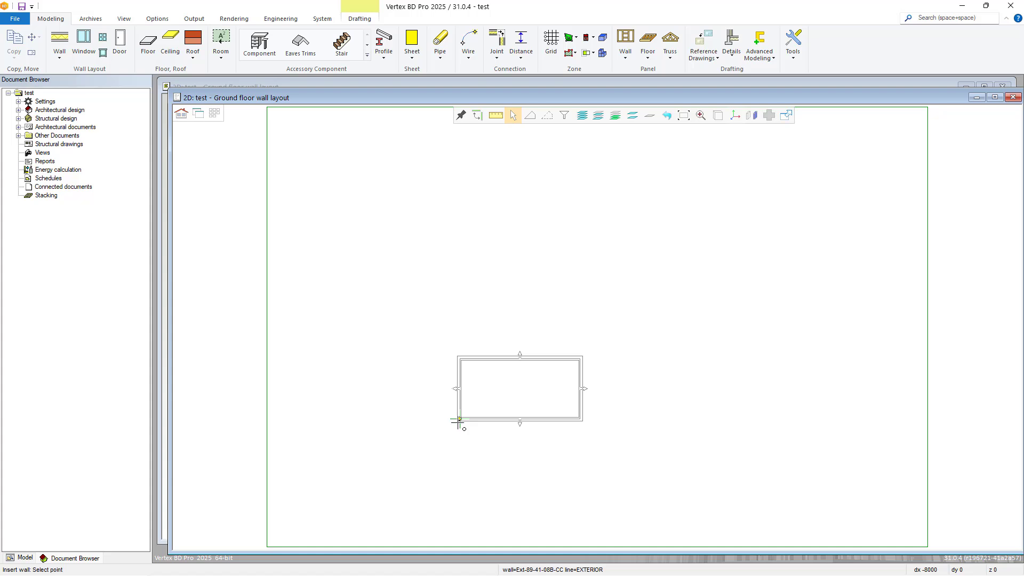
left_click(457, 421)
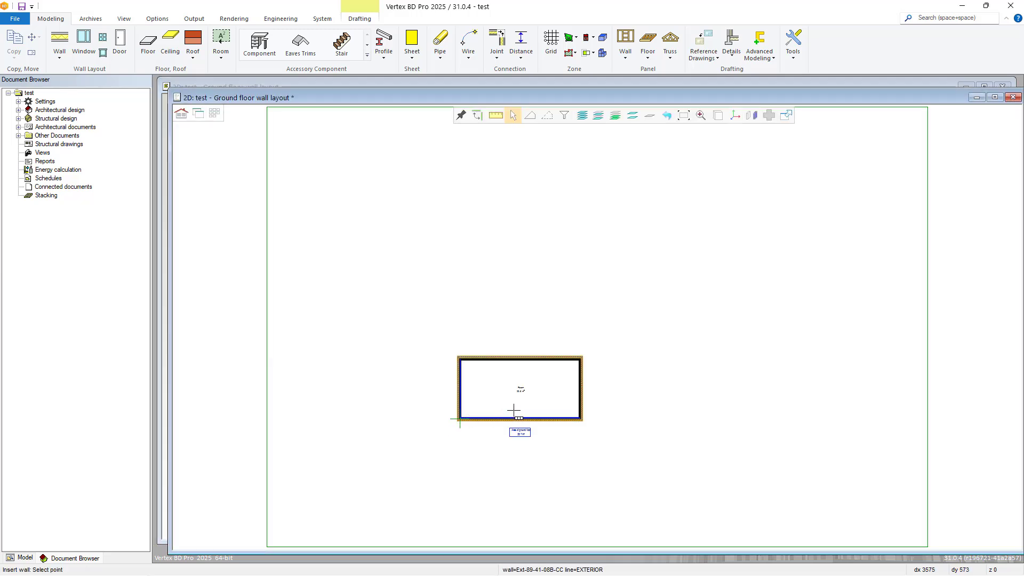
Switch the wall type to the stand-alone Framed Interior Wall 89mm, 1.0mm Gauge.
scroll(514, 410, "up", 3)
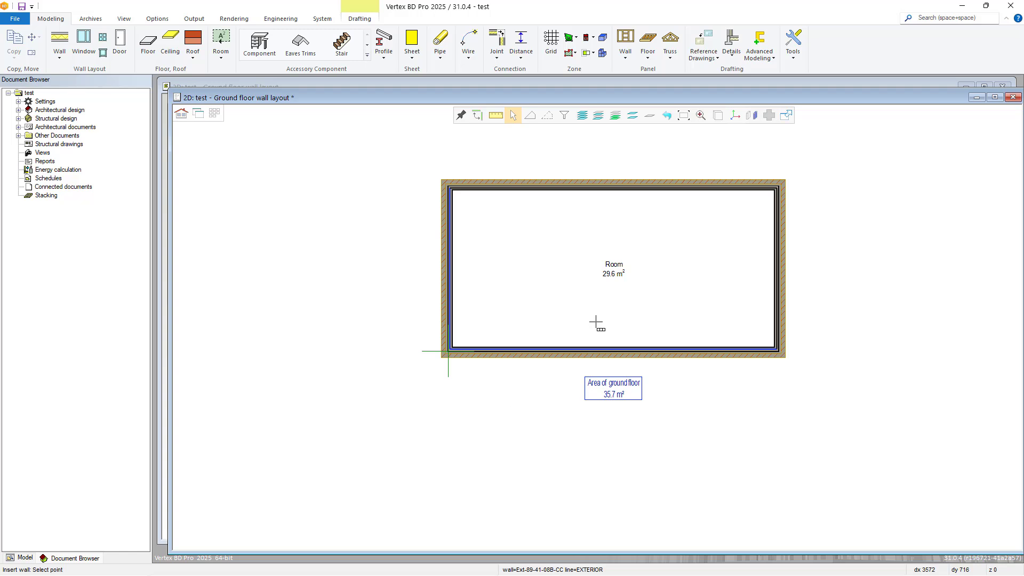
right_click(595, 323)
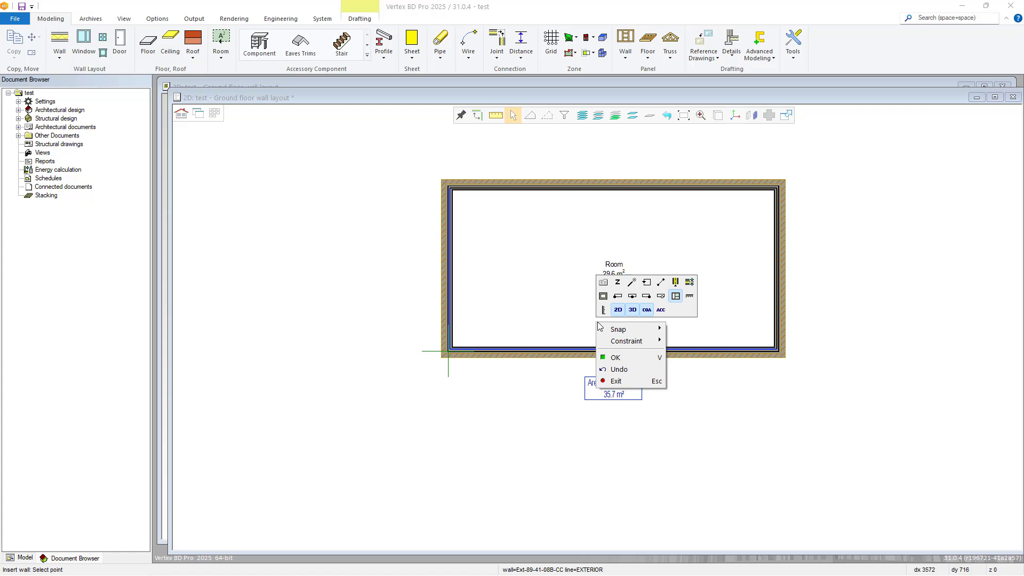
left_click(603, 283)
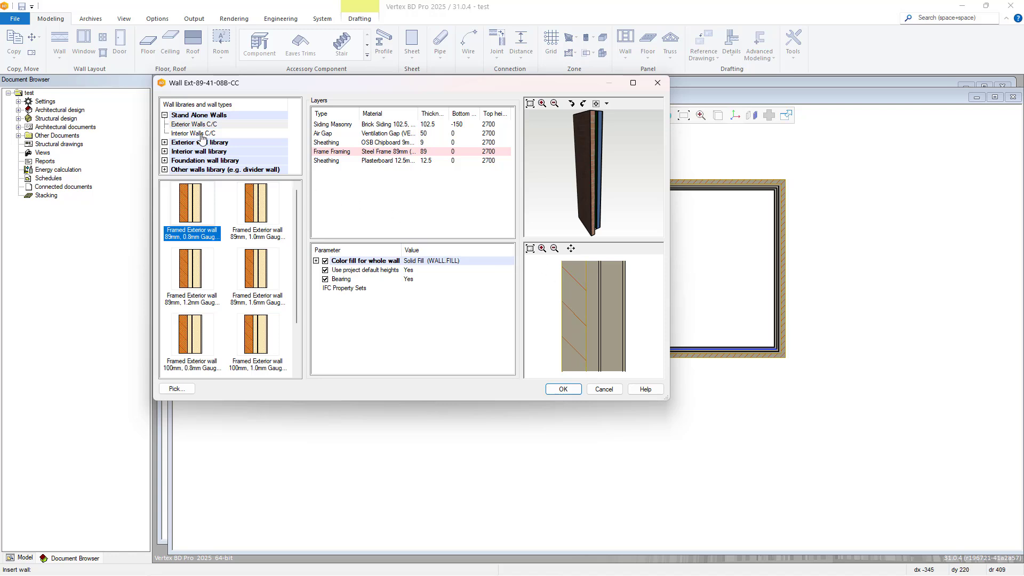
left_click(201, 134)
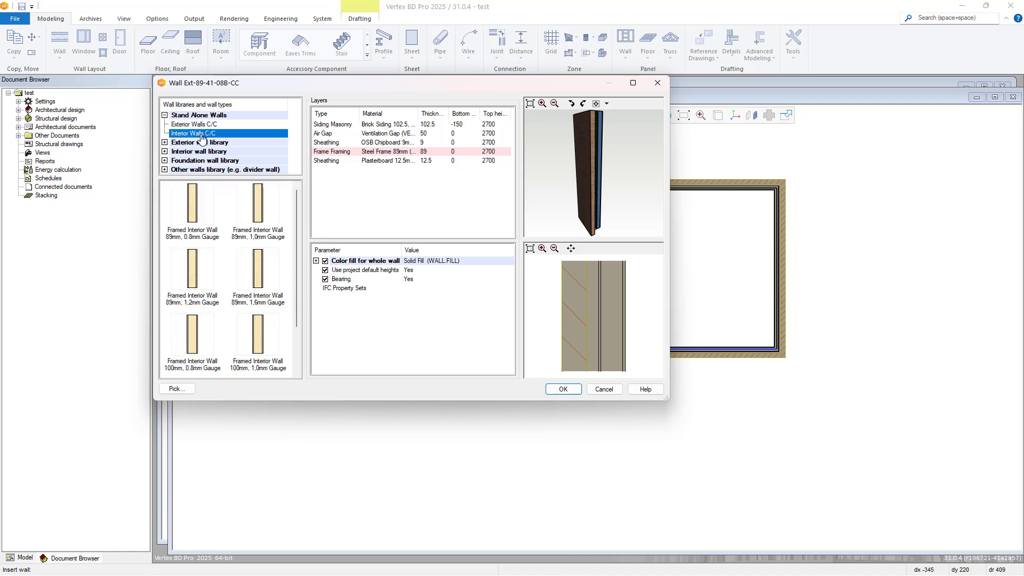
left_click(247, 206)
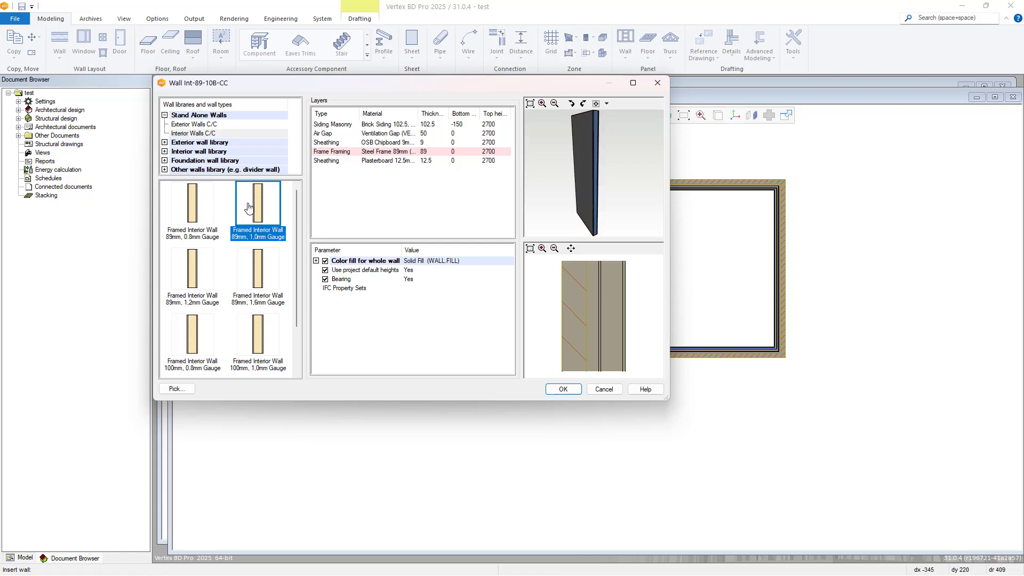
left_click(550, 393)
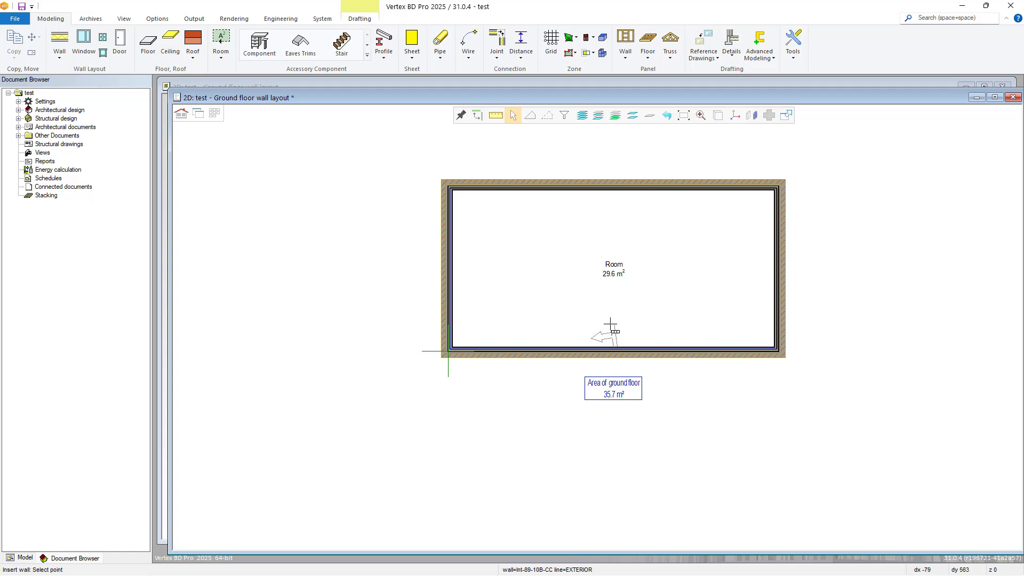
Place a 2000 mm interior wall, referenced on its centre line, up from the middle of the lower exterior wall.
right_click(610, 325)
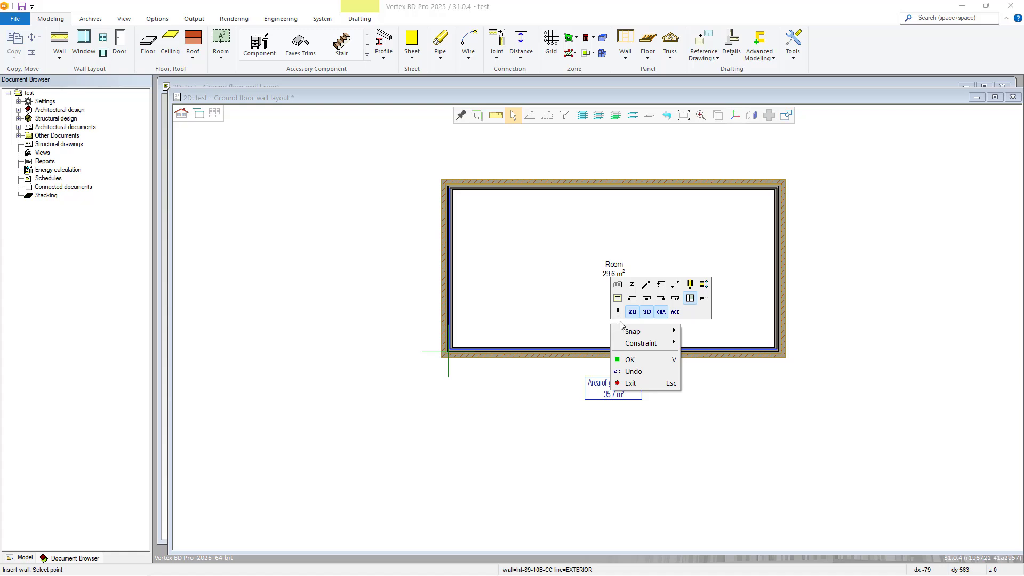
left_click(646, 303)
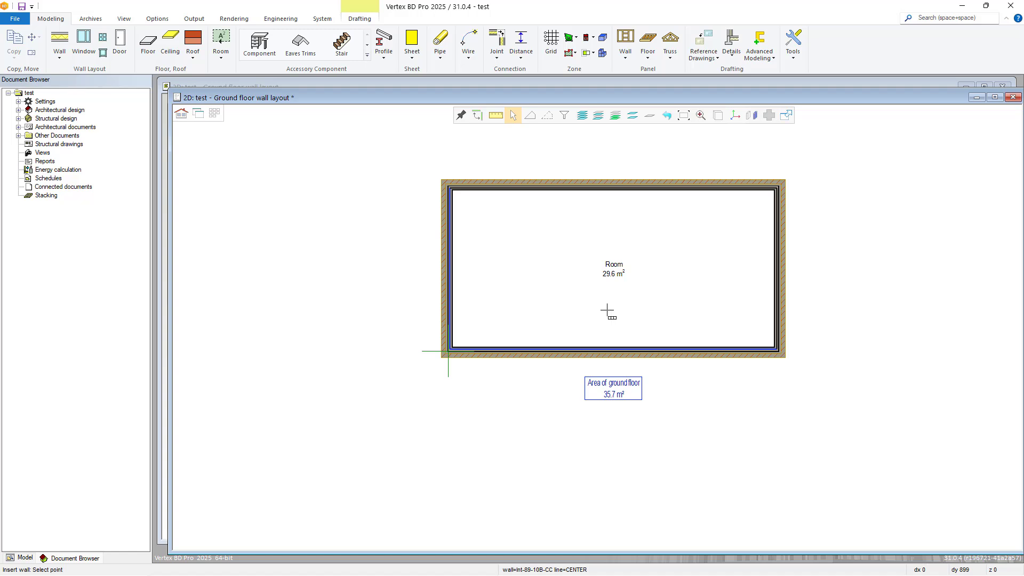
type("2000")
key("Return")
right_click(613, 265)
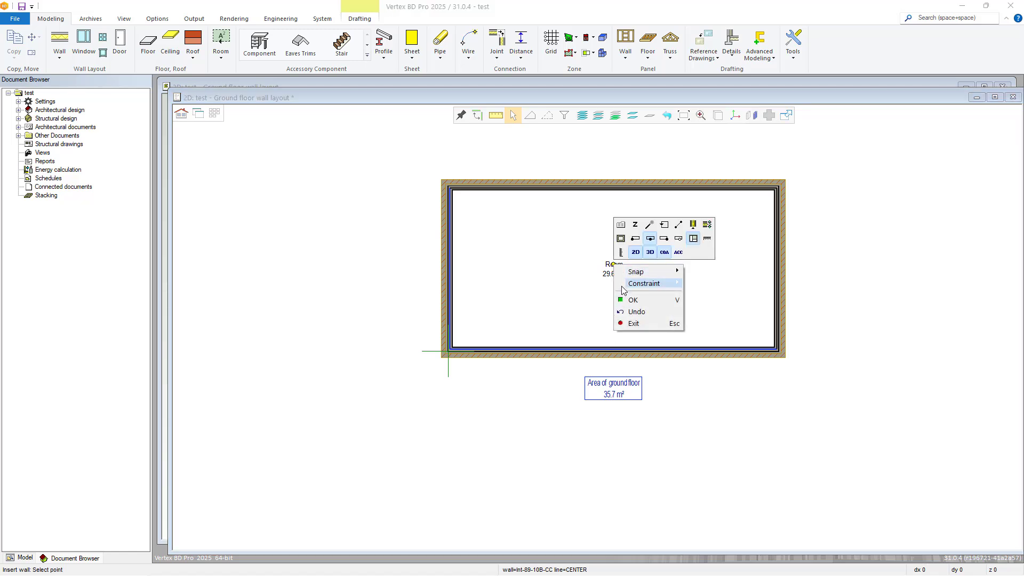
mouse_move(620, 284)
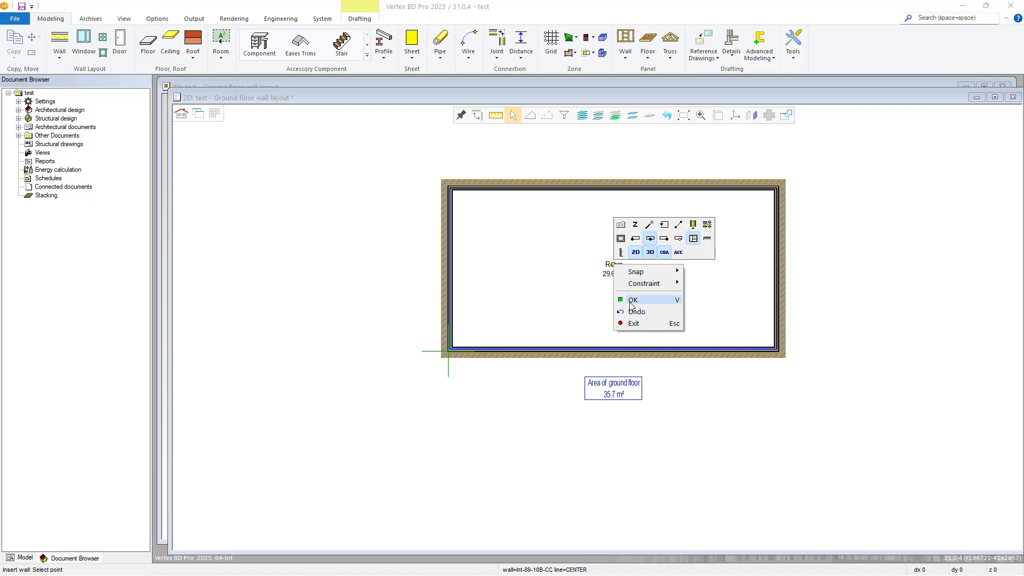
left_click(632, 300)
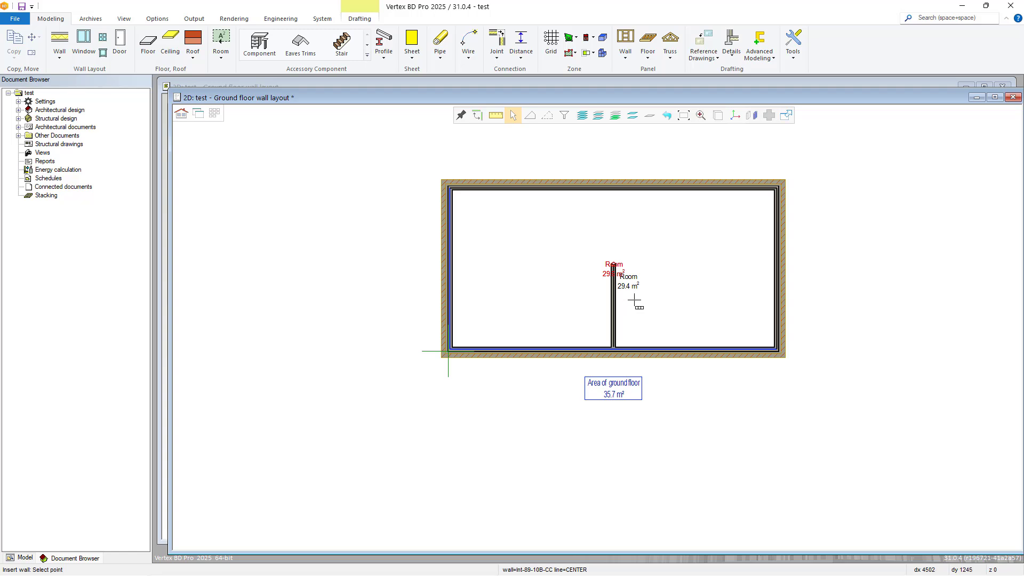
Insert a standard A-1200x1200 window in the upper half of the left exterior wall on the ground floor plan.
right_click(459, 414)
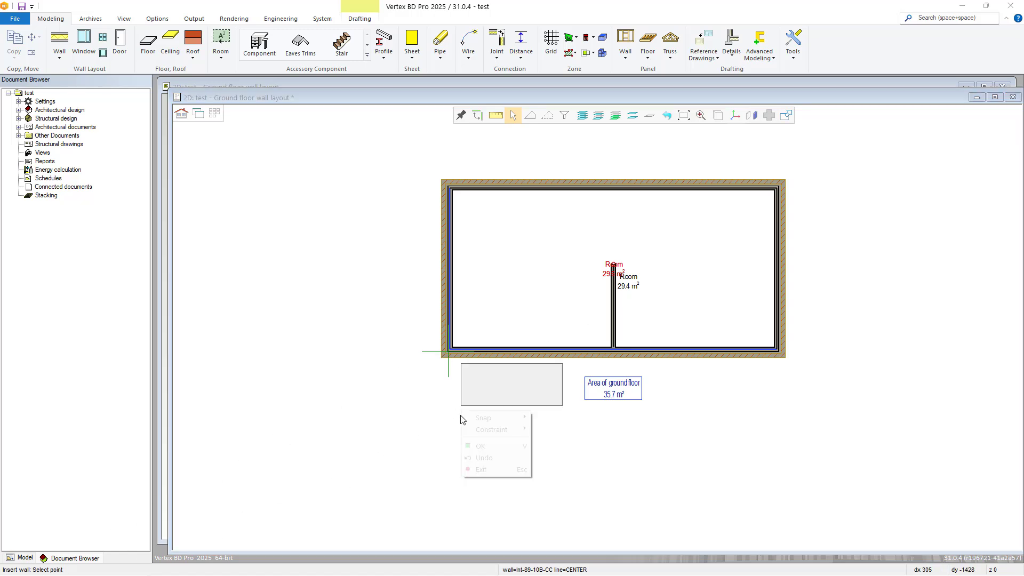
left_click(482, 469)
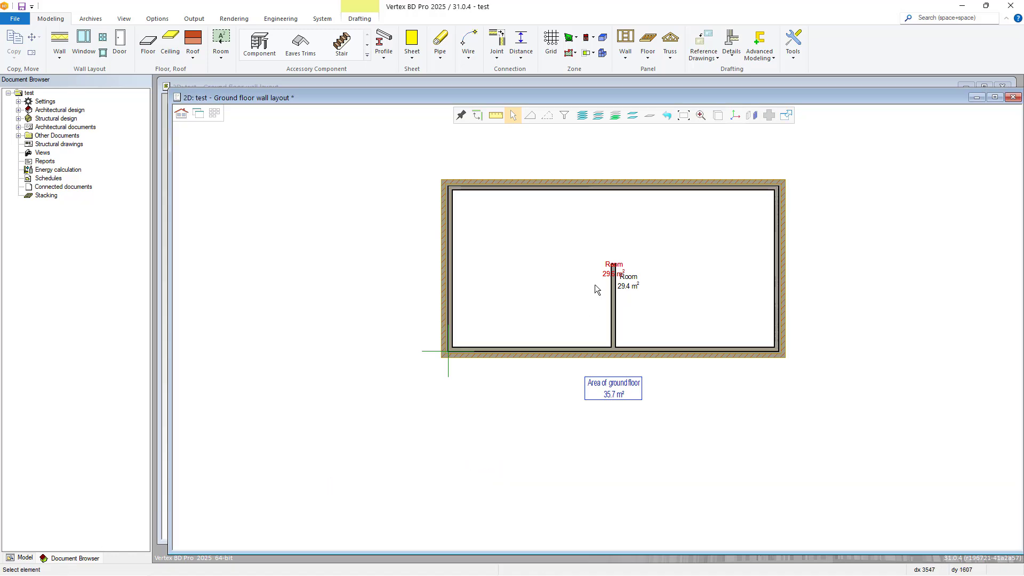
left_click(444, 253)
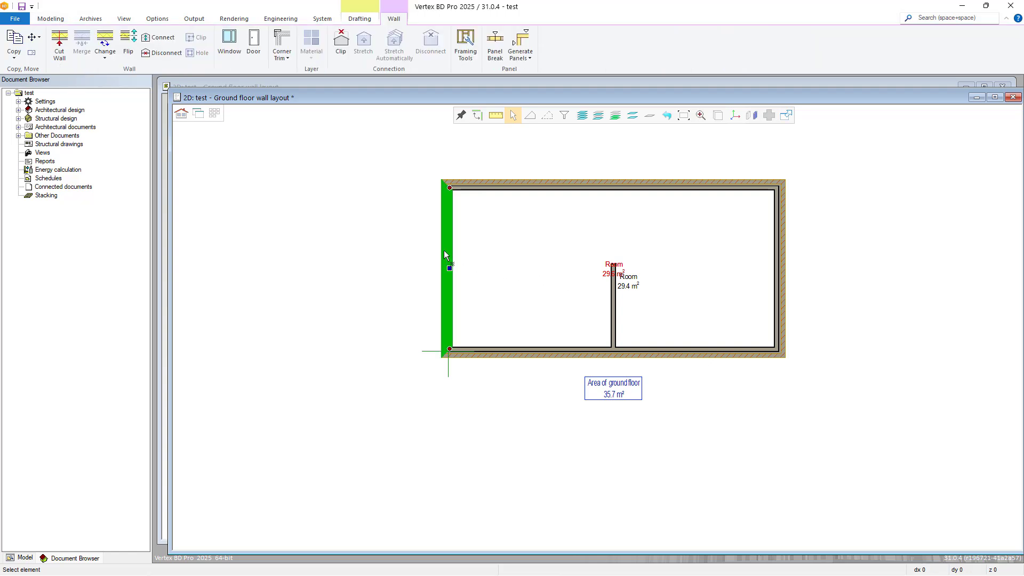
right_click(443, 254)
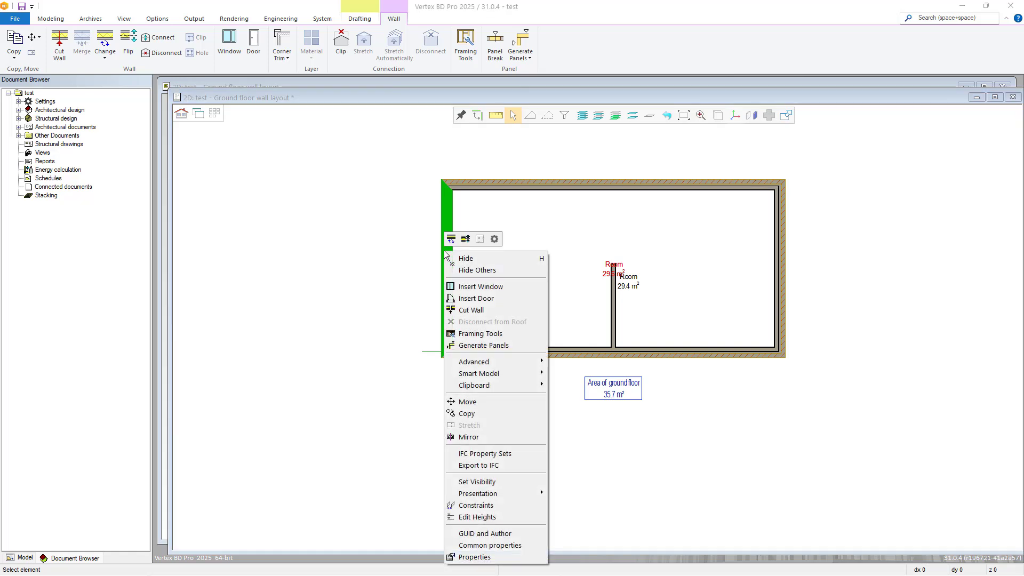
left_click(467, 288)
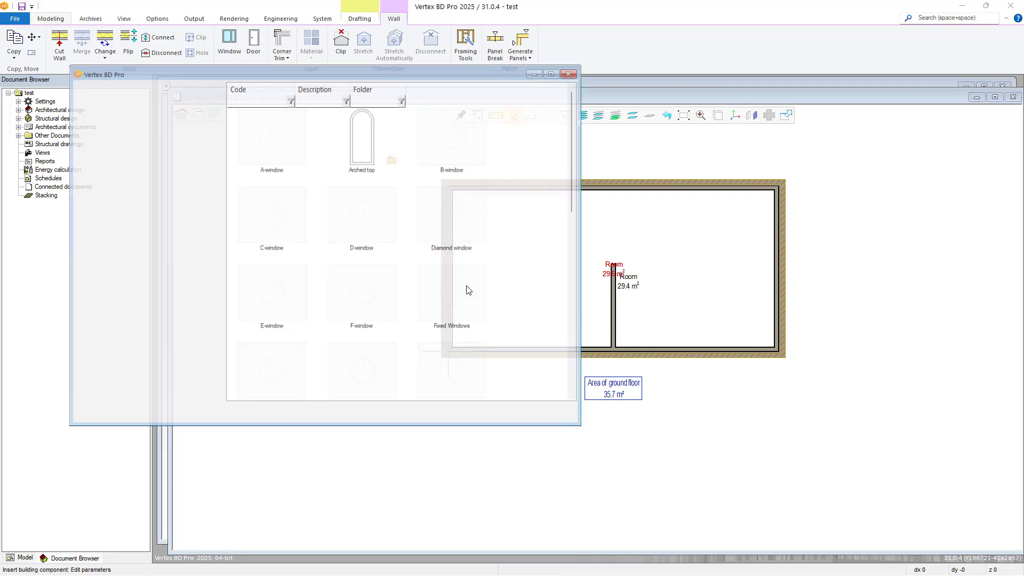
mouse_move(466, 287)
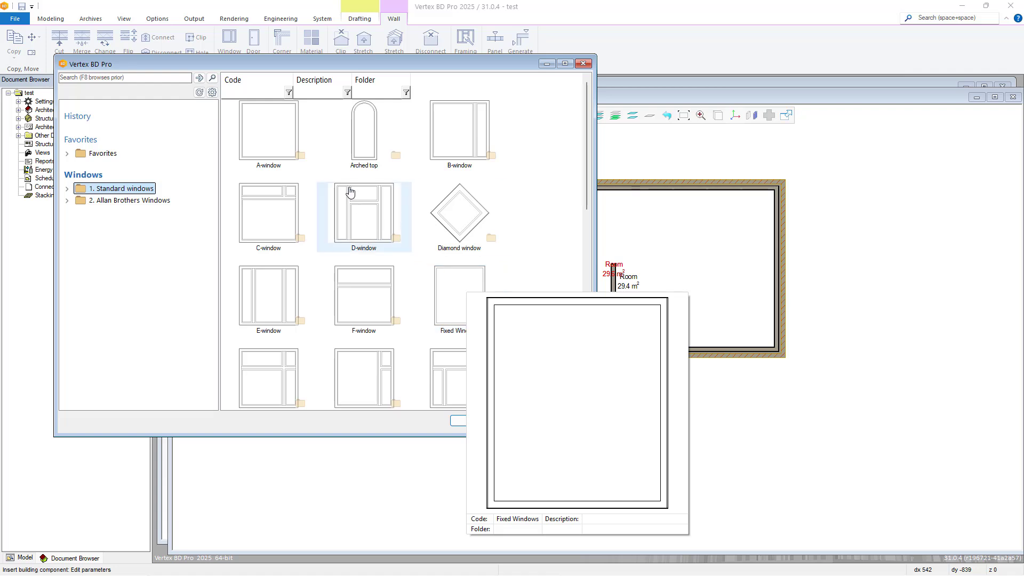
mouse_move(275, 147)
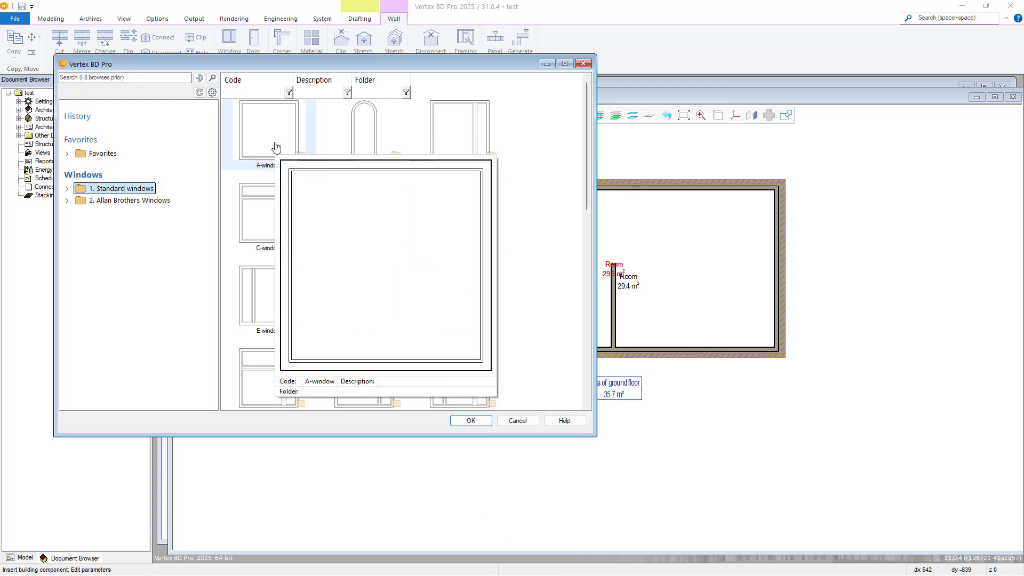
double_click(275, 147)
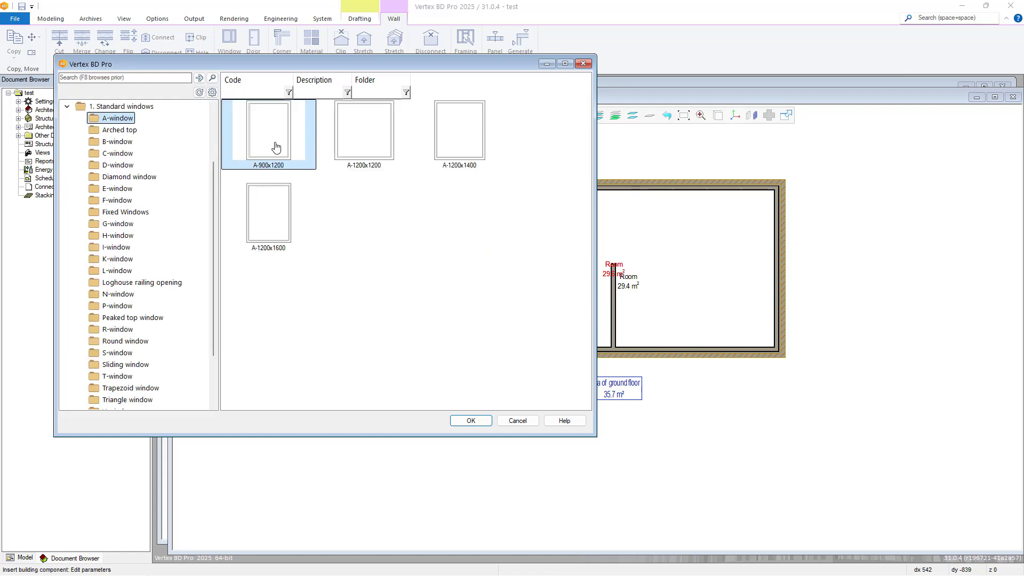
mouse_move(365, 159)
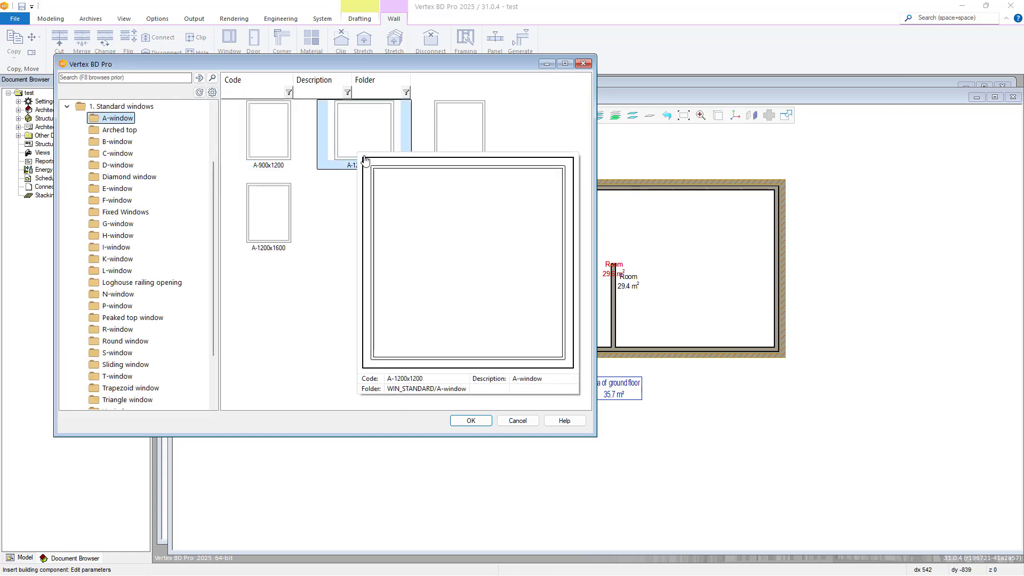
left_click(471, 420)
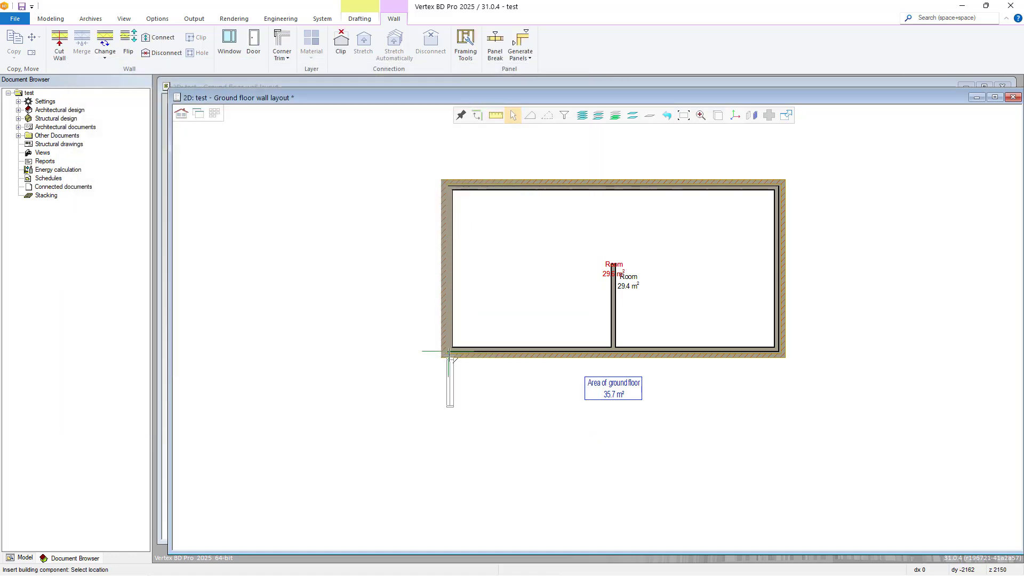
left_click(474, 205)
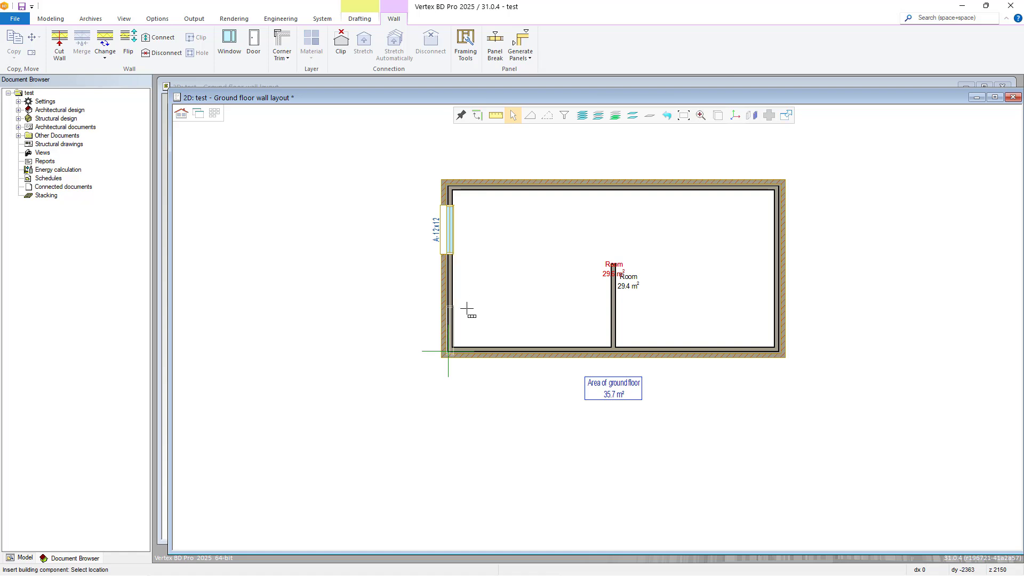
Insert the same A-1200x1200 window in the right exterior wall, aligned with the lower edge of the left wall's window.
right_click(480, 265)
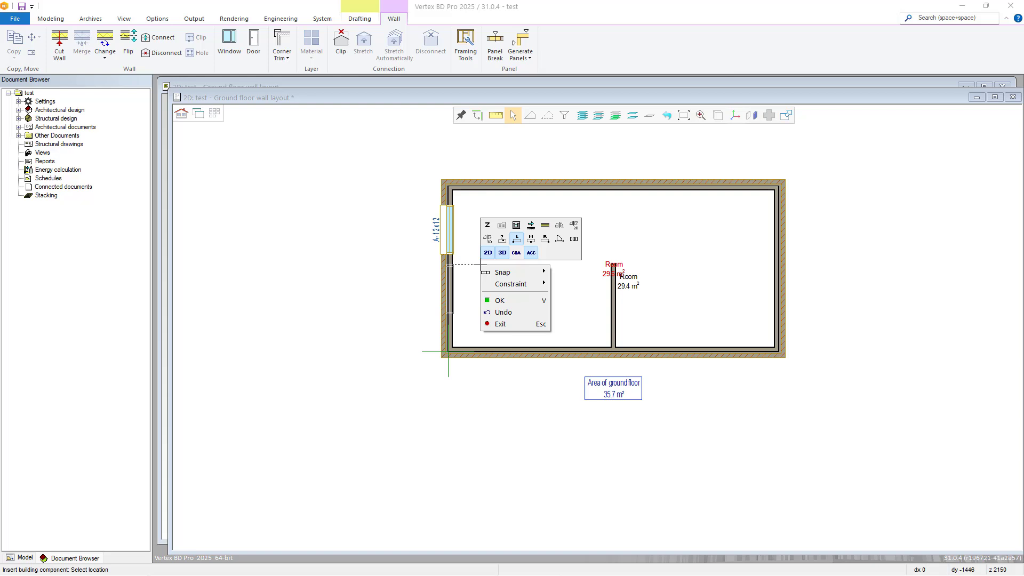
left_click(545, 226)
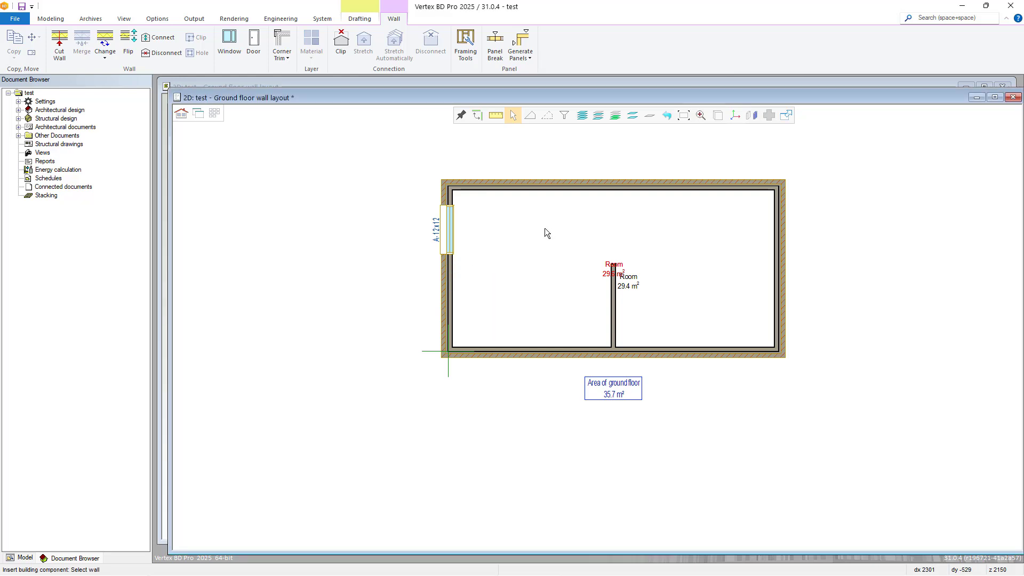
left_click(782, 253)
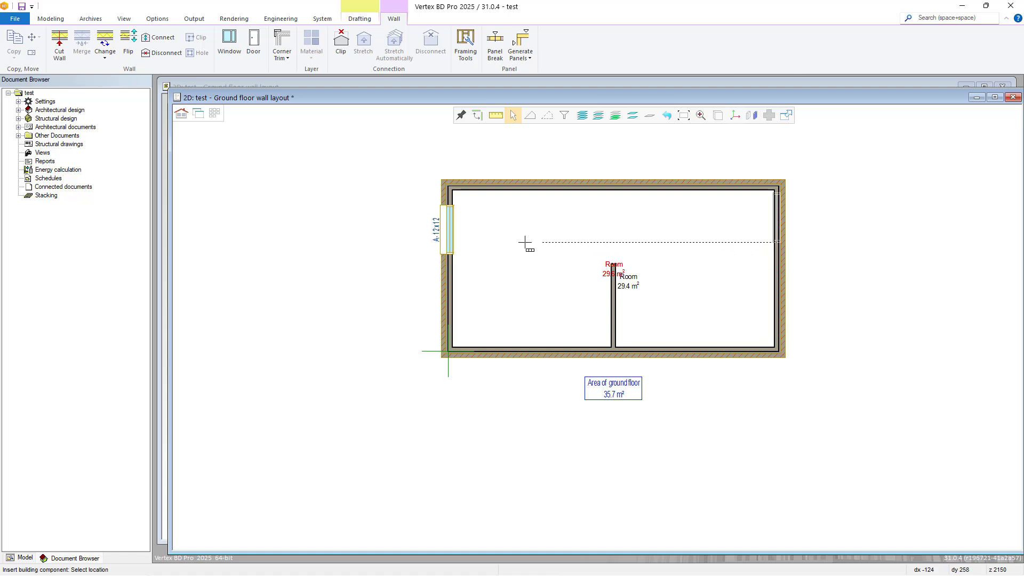
left_click(453, 256)
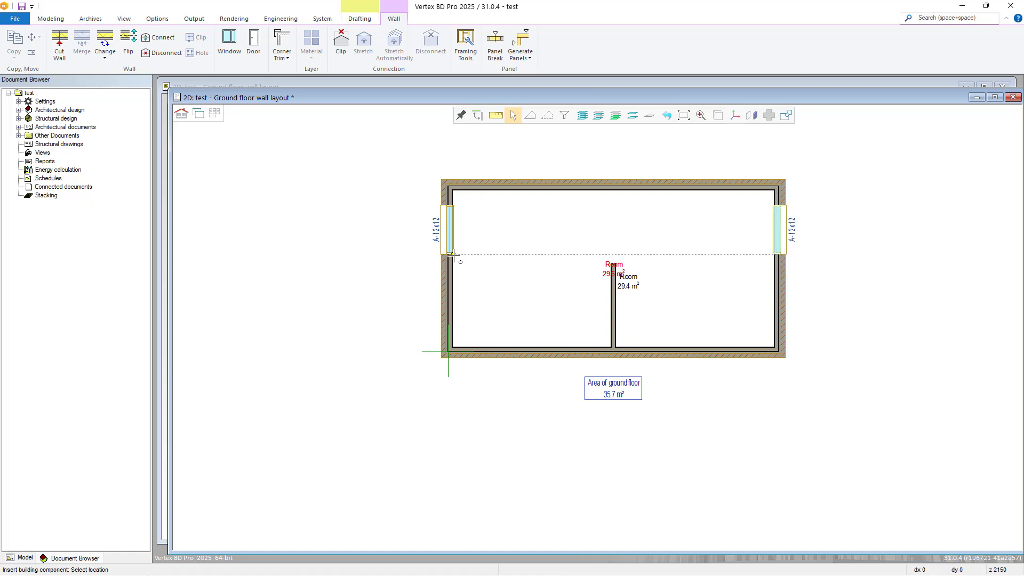
right_click(560, 252)
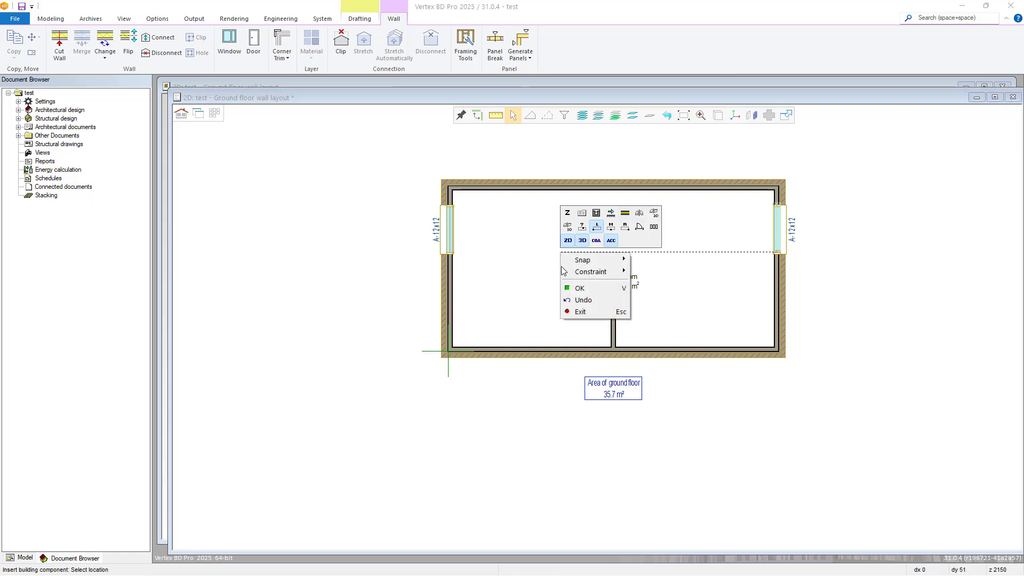
left_click(577, 313)
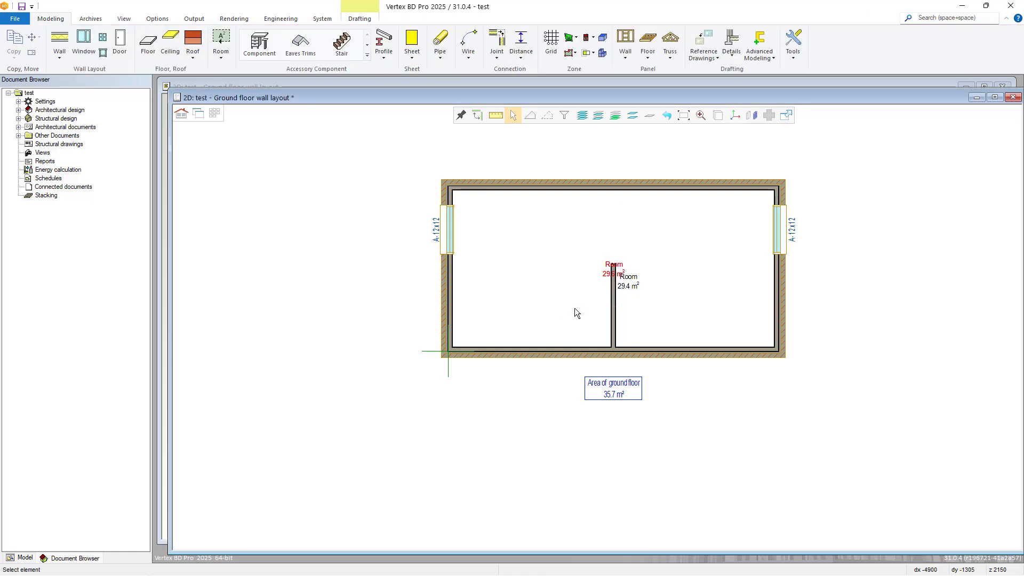
Insert the exterior design door UD2-10x21 in the left exterior wall, below the window.
left_click(443, 290)
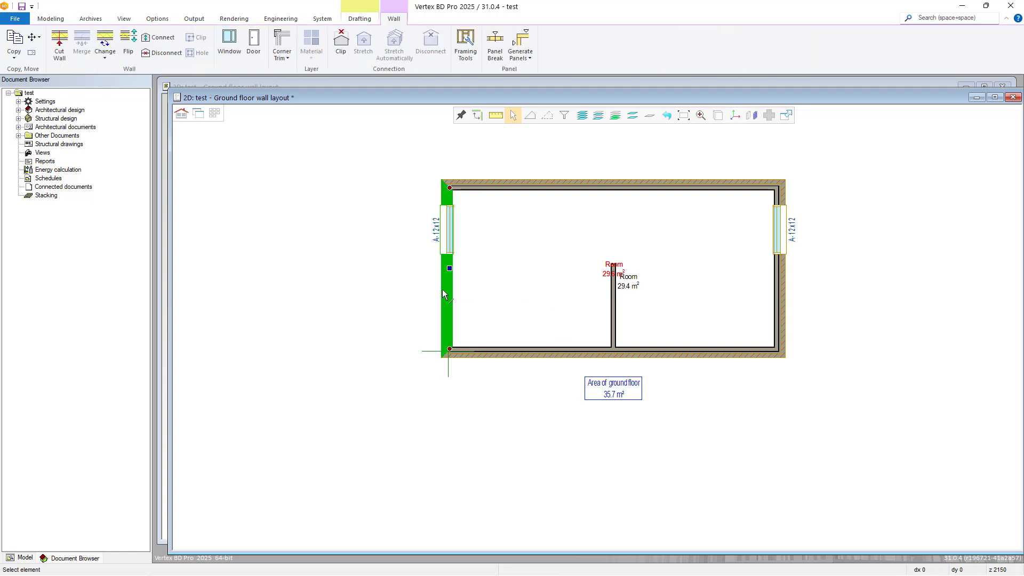
right_click(442, 290)
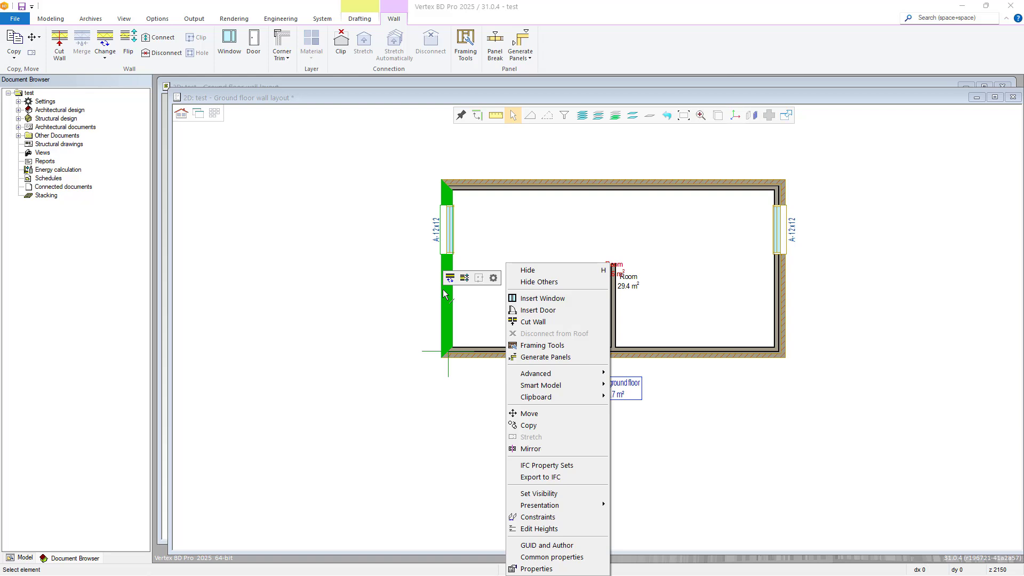
left_click(539, 311)
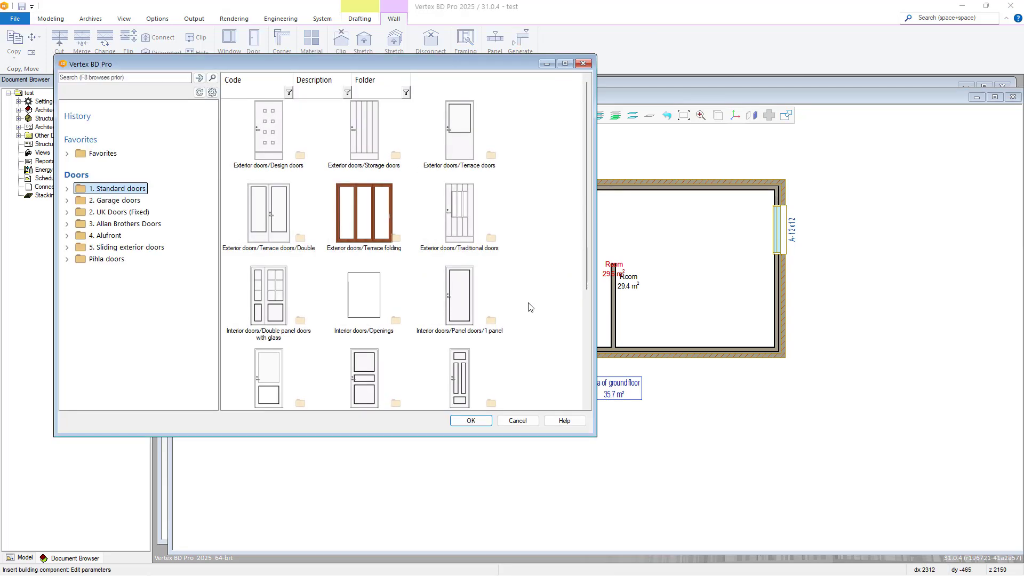
double_click(268, 131)
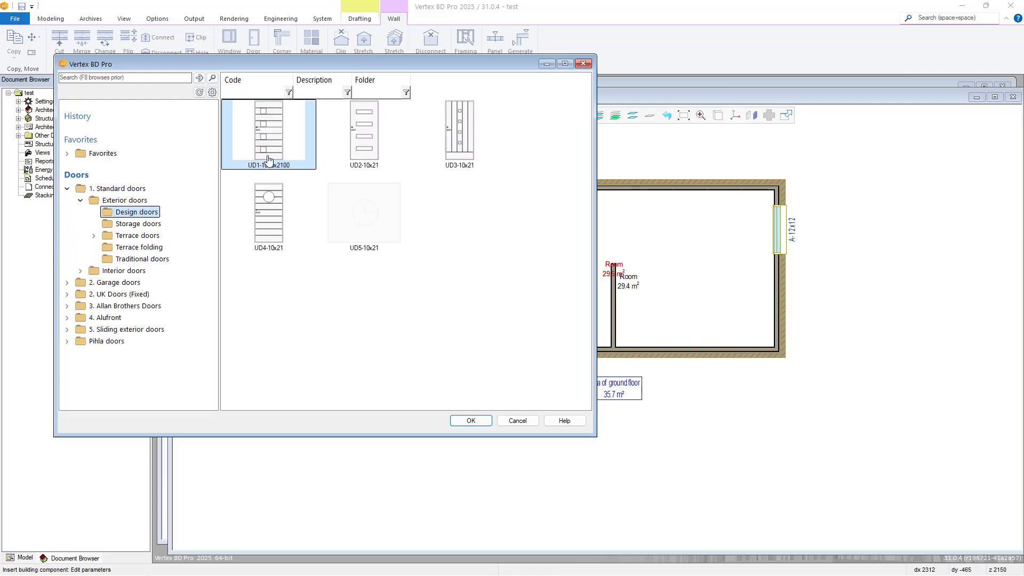
left_click(360, 155)
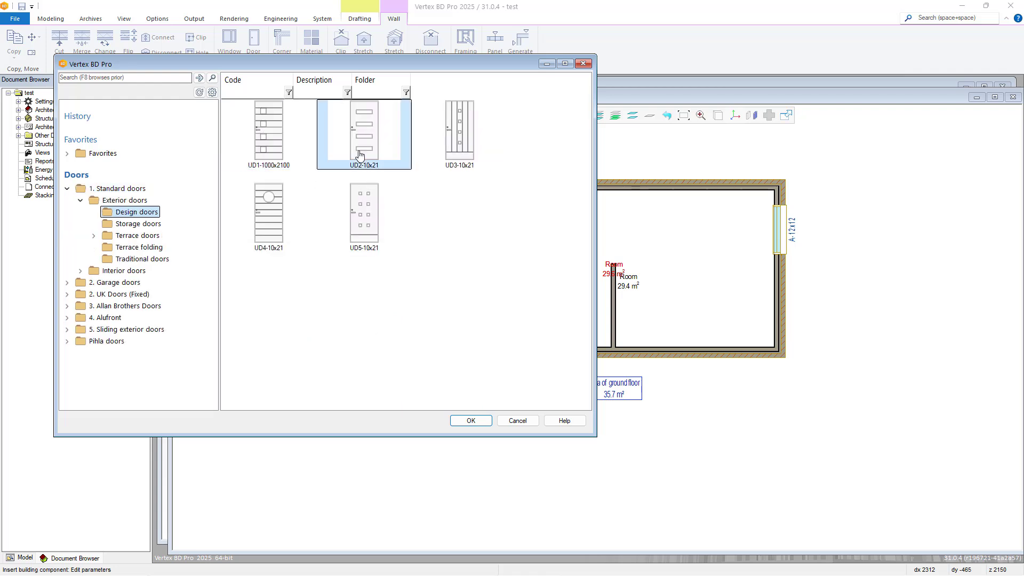
left_click(469, 421)
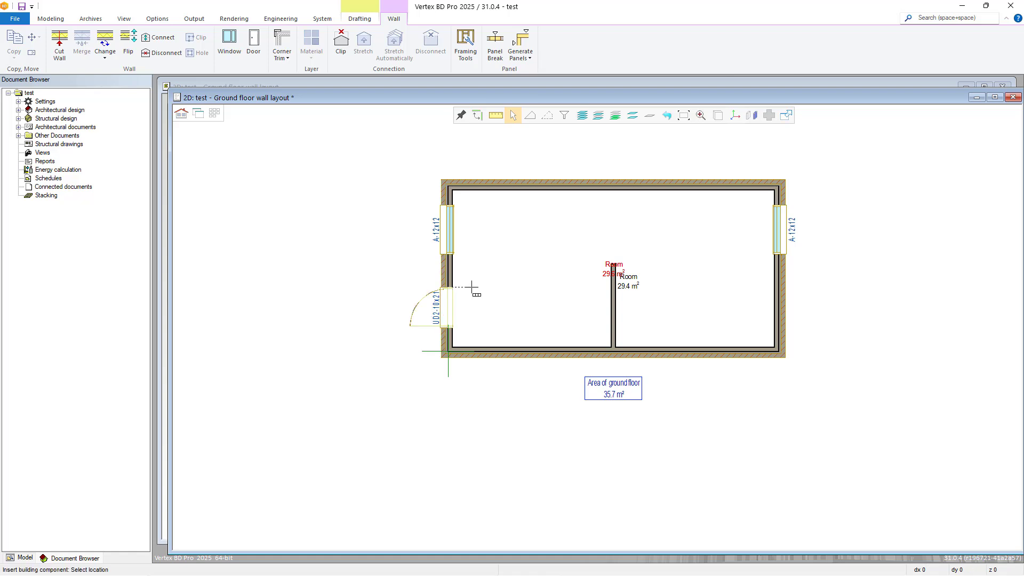
right_click(503, 286)
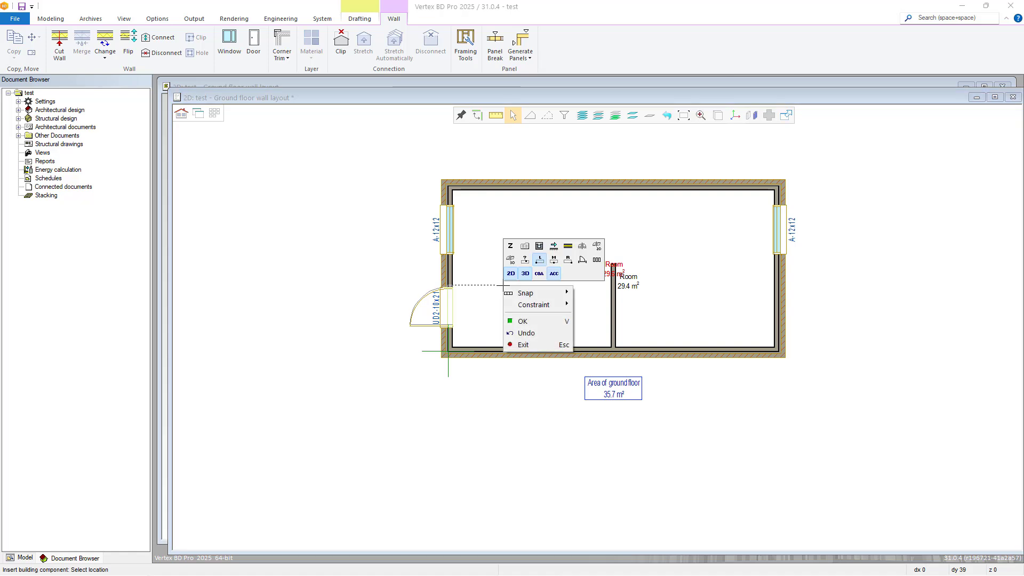
left_click(517, 345)
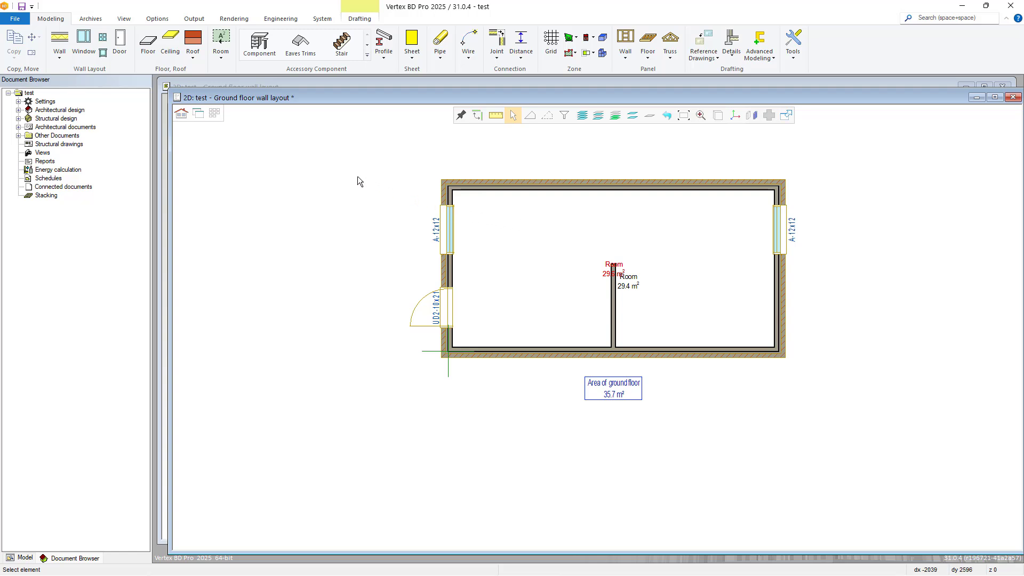
Switch to the 3D model and isolate the long rear exterior wall by hiding all other elements.
left_click(198, 115)
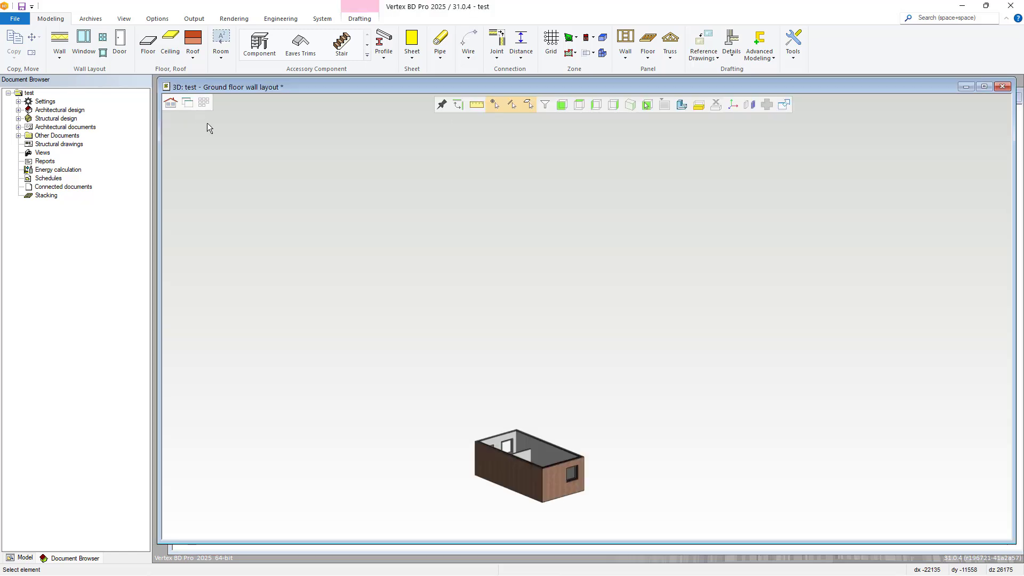
middle_click_drag(443, 468, 624, 261)
scroll(625, 287, "up", 2)
scroll(624, 260, "up", 5)
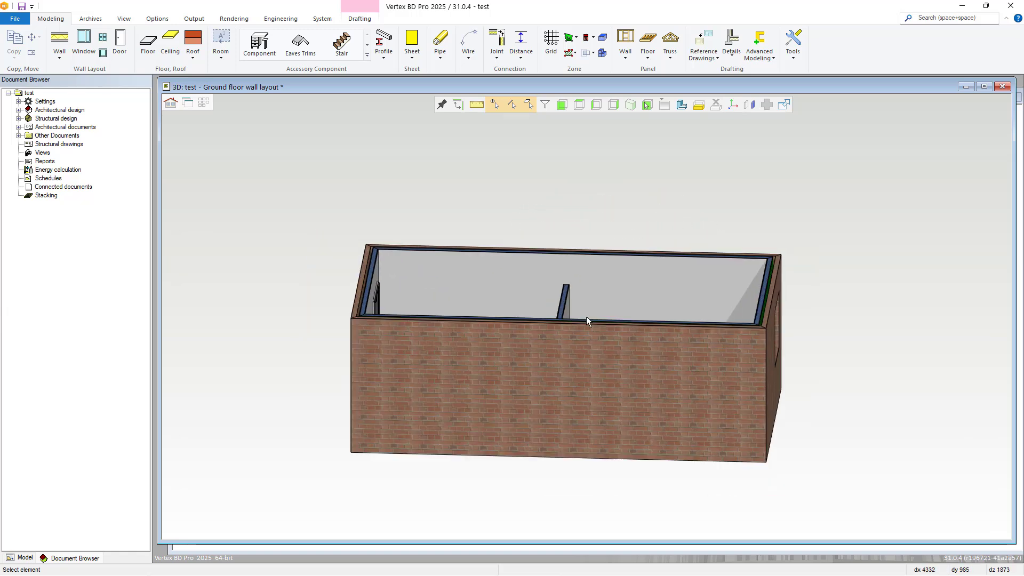
mouse_move(587, 319)
middle_mouse_down("shift")
mouse_move(537, 325)
mouse_move(619, 322)
mouse_move(565, 317)
mouse_move(596, 312)
middle_mouse_up("shift")
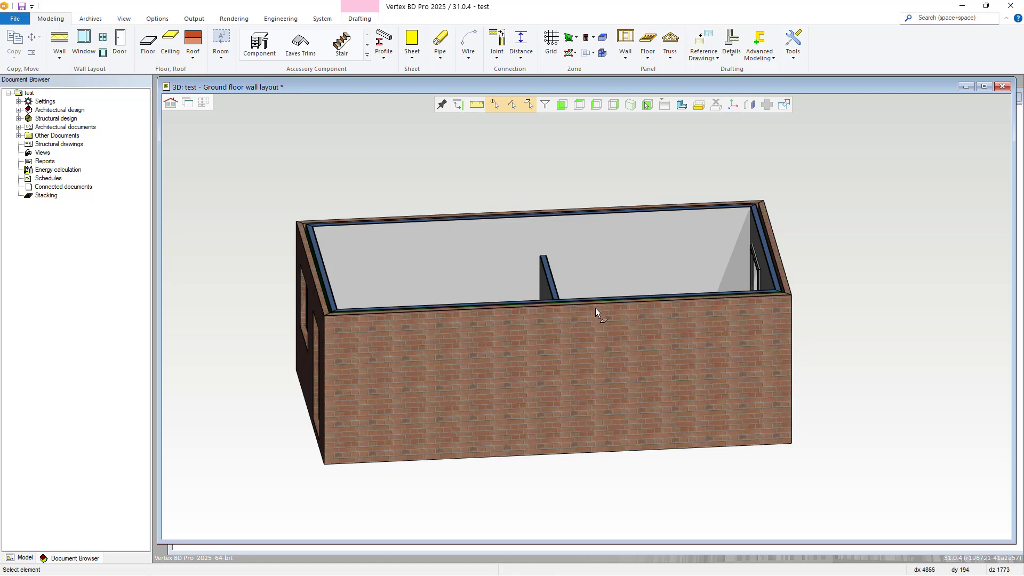
left_click(584, 254)
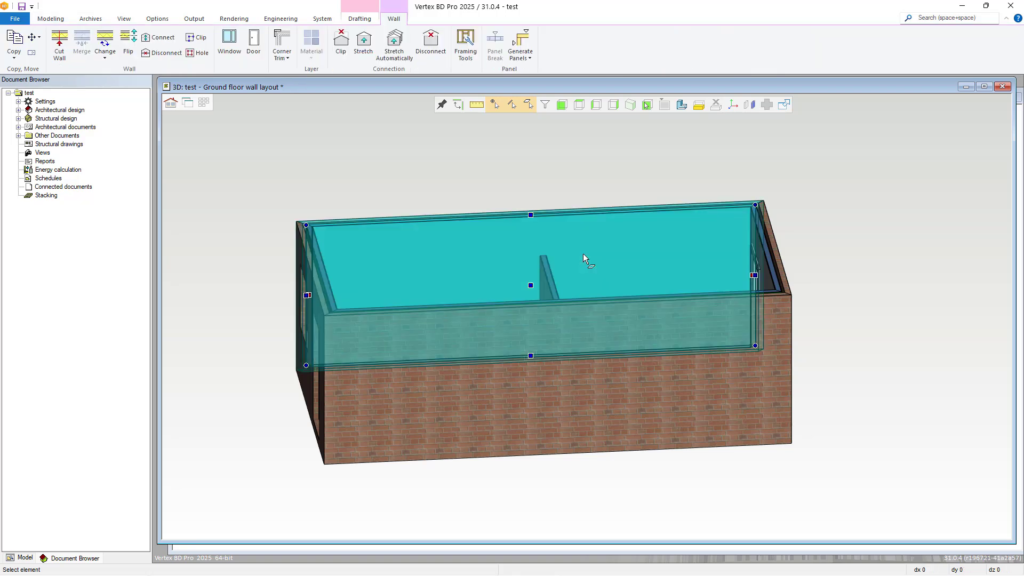
right_click(584, 254)
left_click(669, 269)
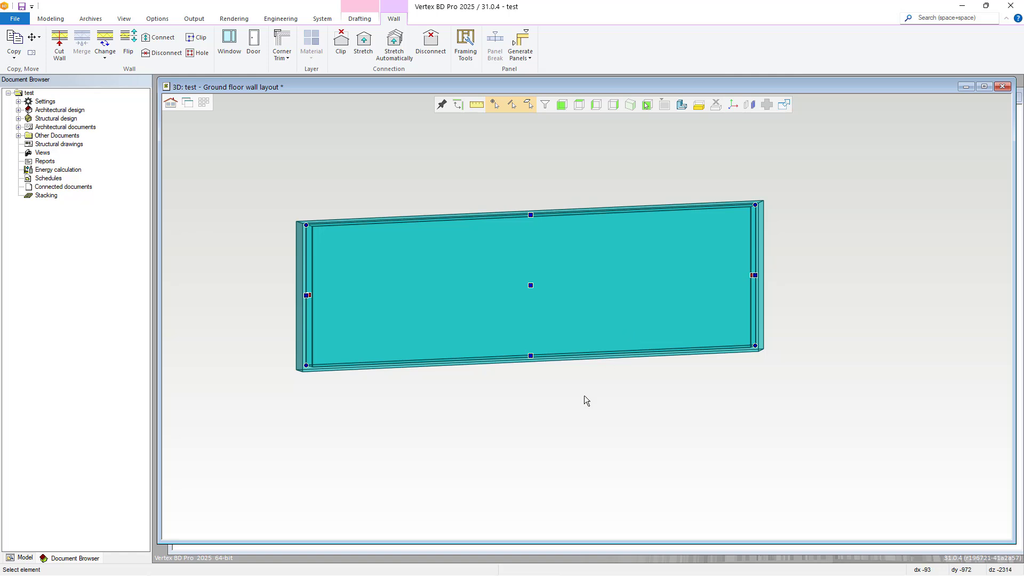
key("Escape")
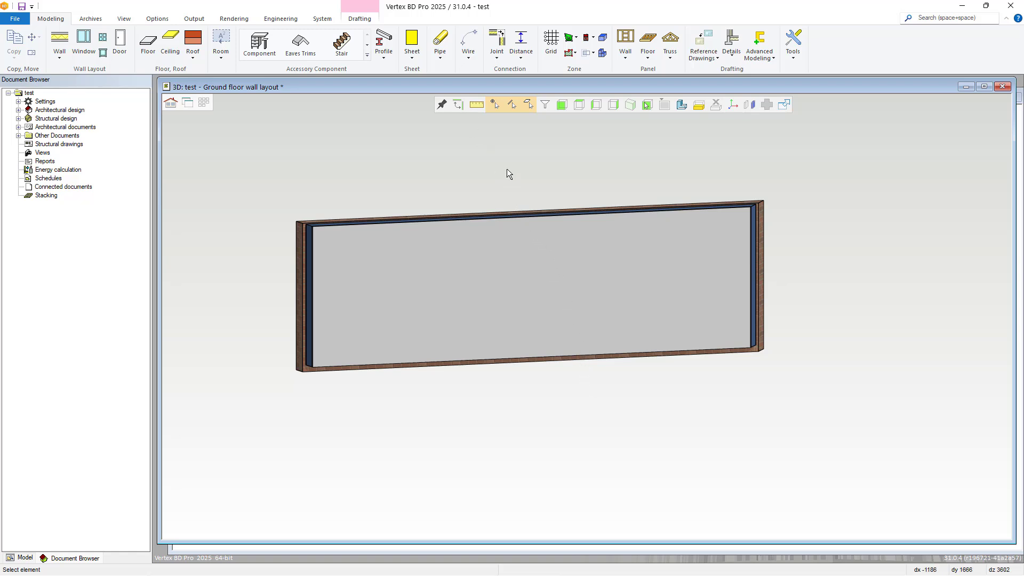
Start a UPONOR Waste Water pipe of size 32, midway between two points on the wall's top framing near its mid-length.
left_click(438, 43)
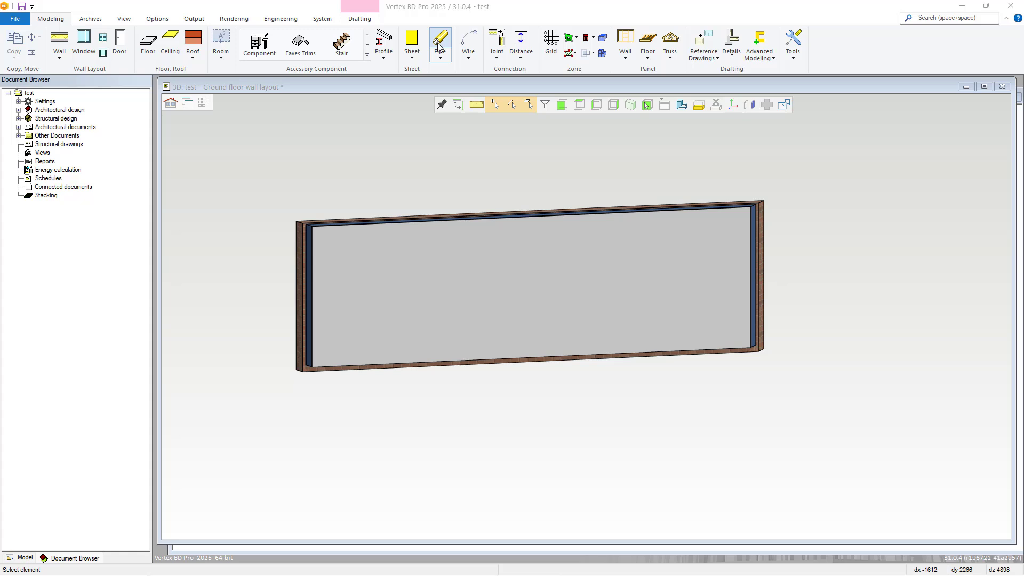
left_click(438, 46)
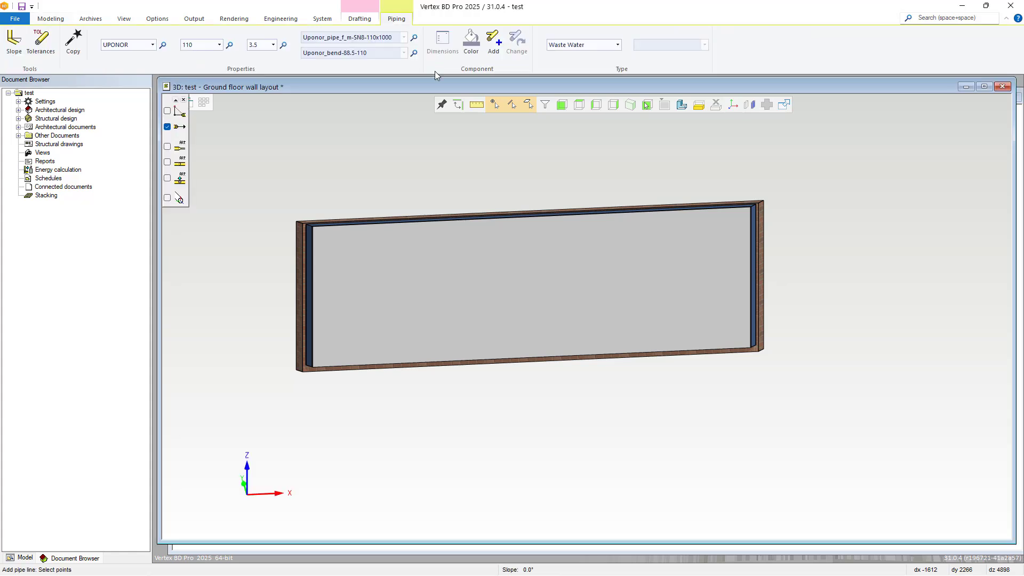
left_click(219, 45)
left_click(197, 56)
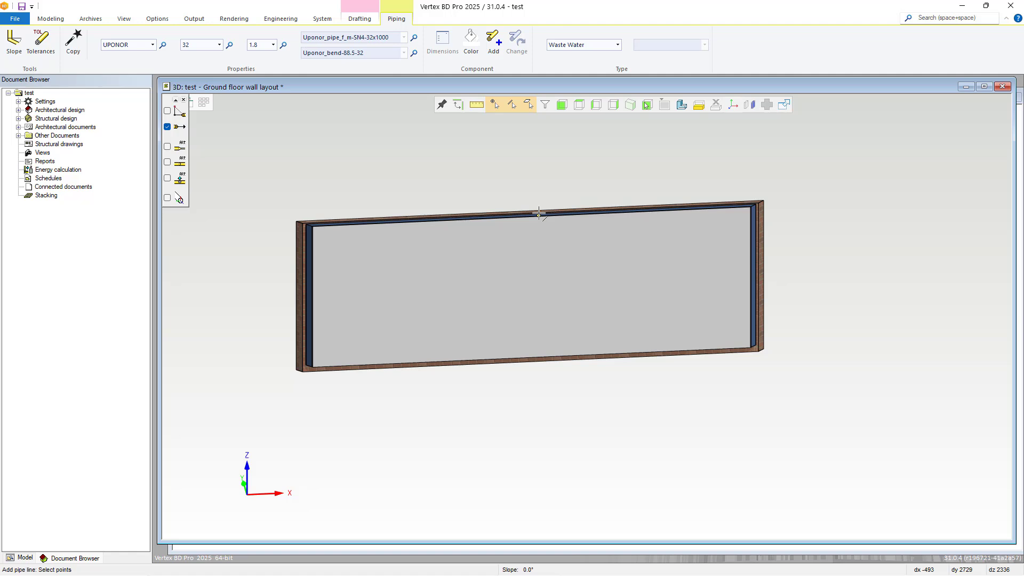
scroll(537, 211, "up", 3)
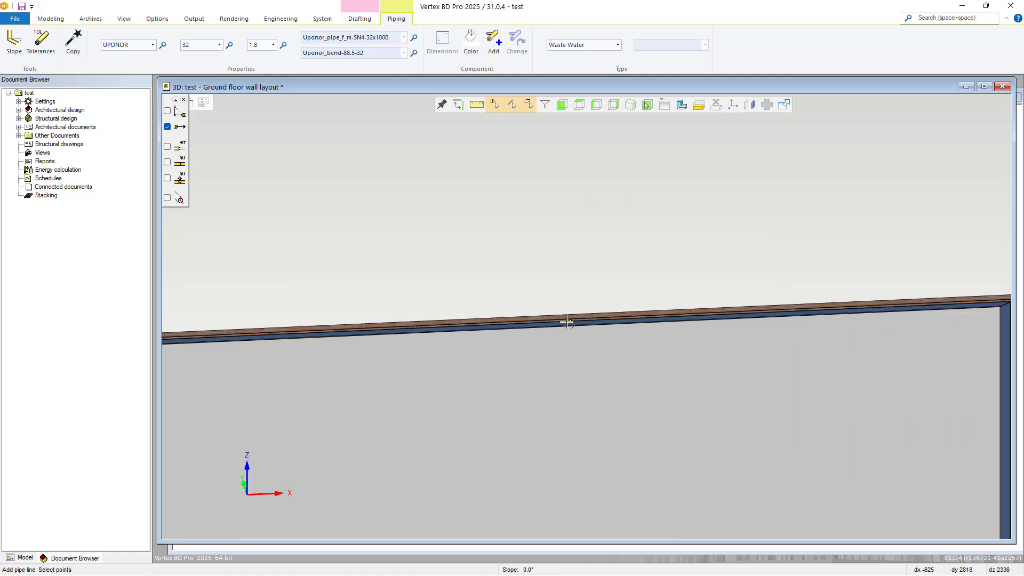
right_click(568, 322)
mouse_move(588, 329)
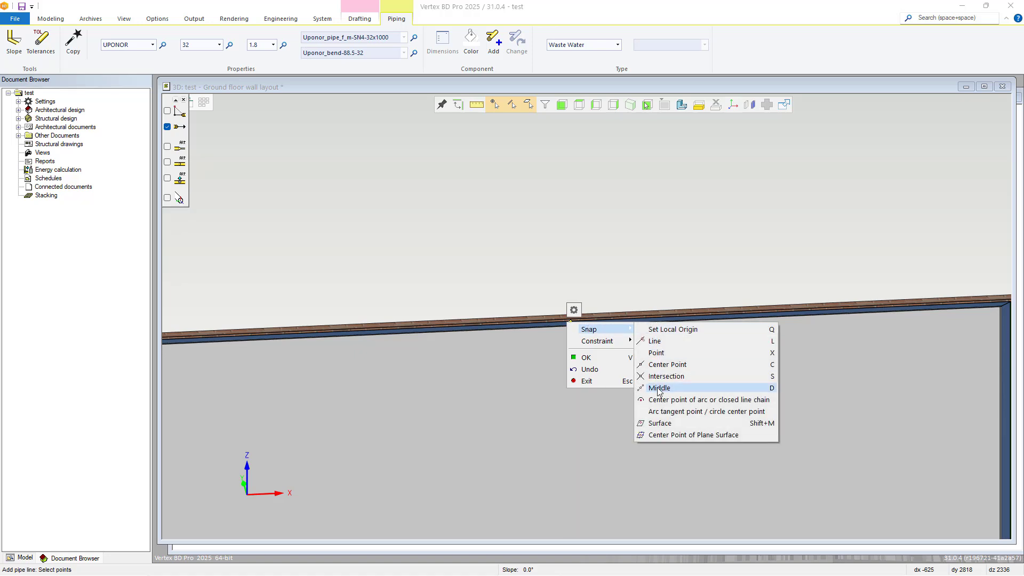
left_click(660, 388)
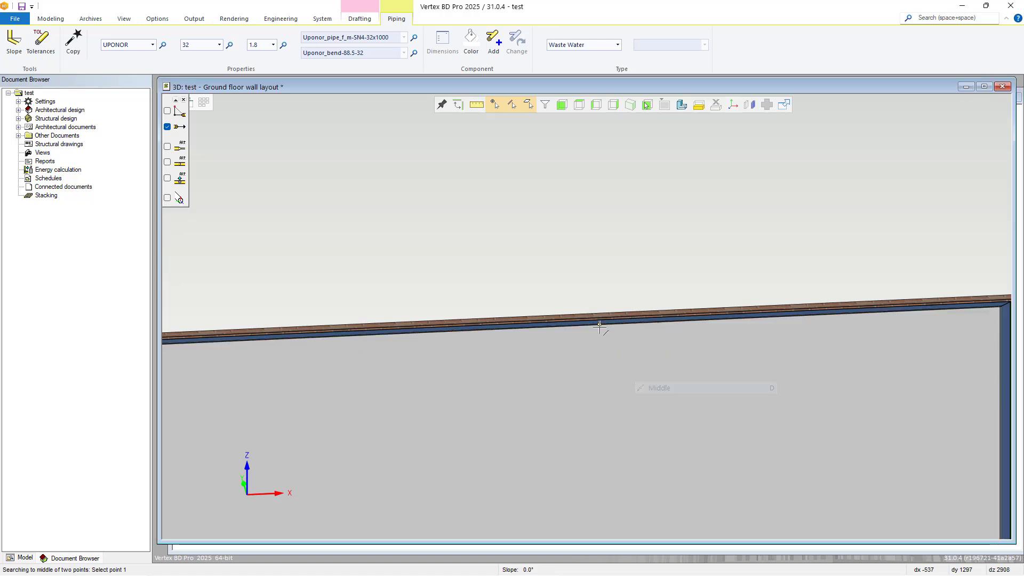
left_click(572, 326)
left_click(573, 325)
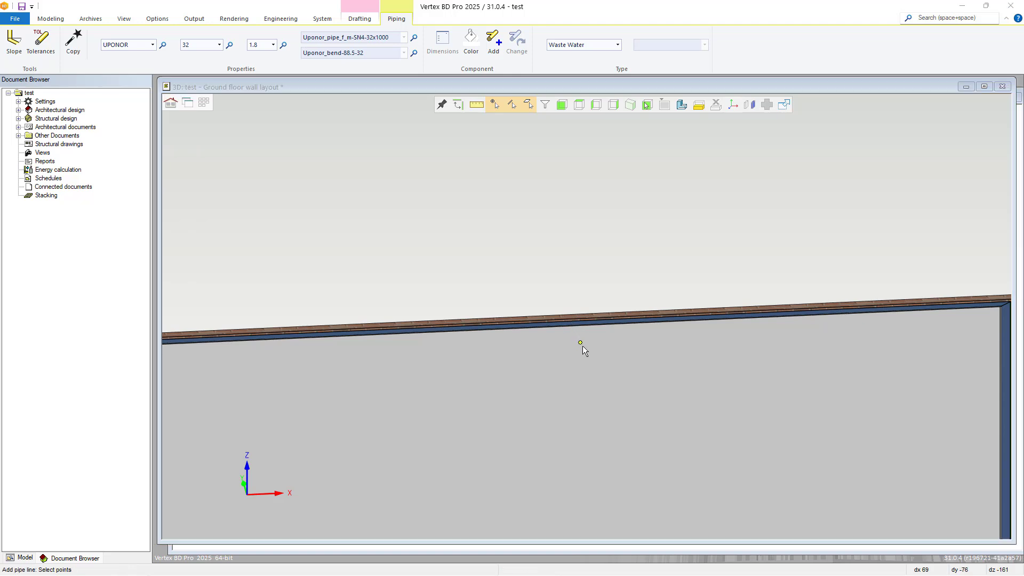
Run the pipe vertically down to about the wall's mid-height and add a bend45 elbow at its lower end.
scroll(579, 344, "down", 3)
key("e")
left_click(582, 341)
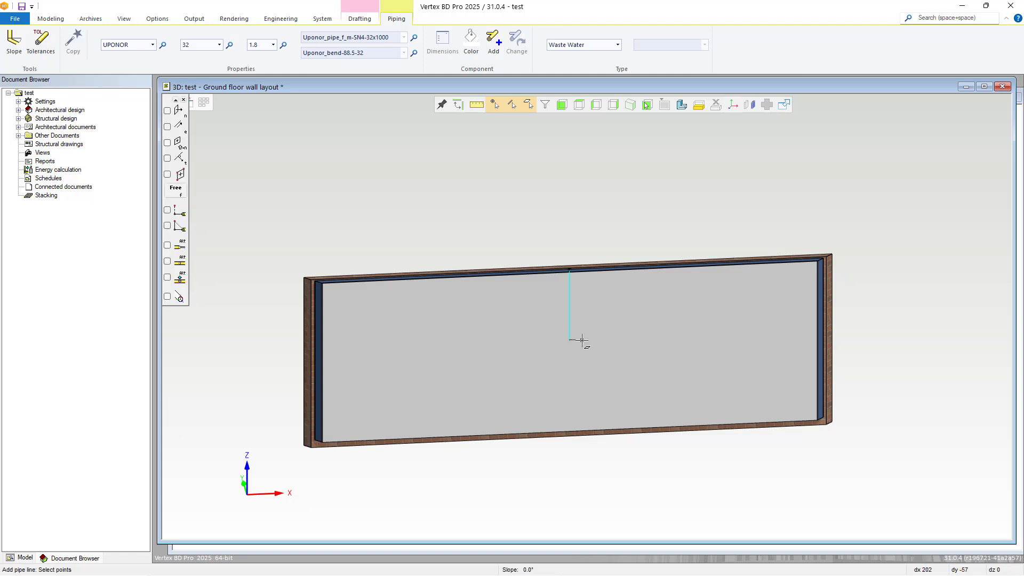
right_click(580, 342)
key("Escape")
left_click(495, 44)
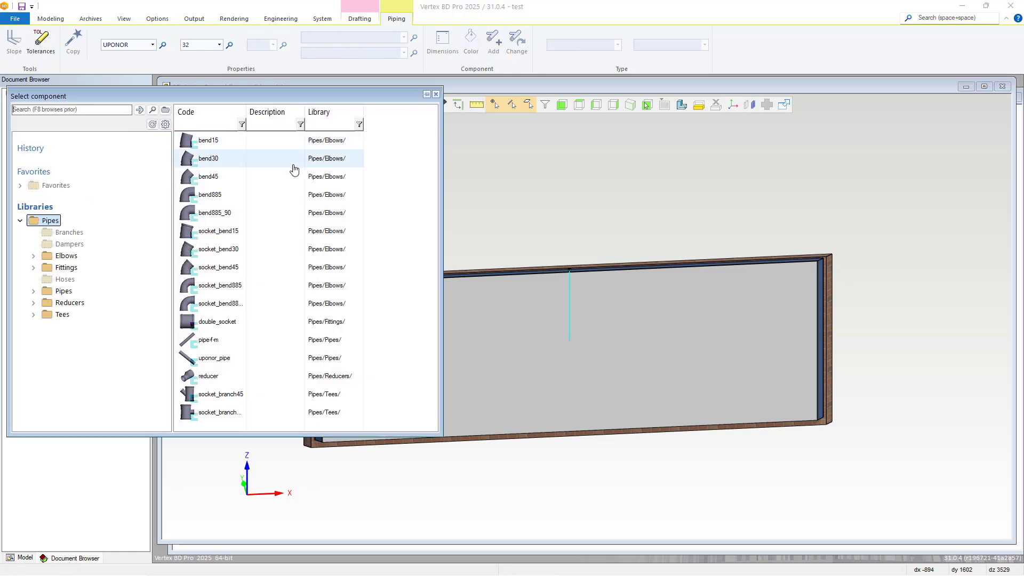
double_click(240, 179)
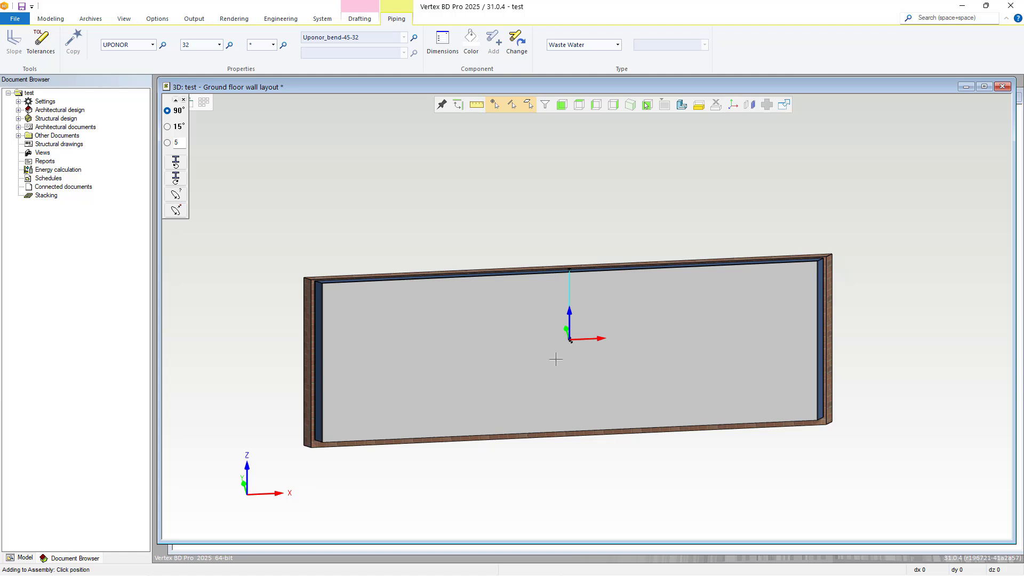
left_click(602, 362)
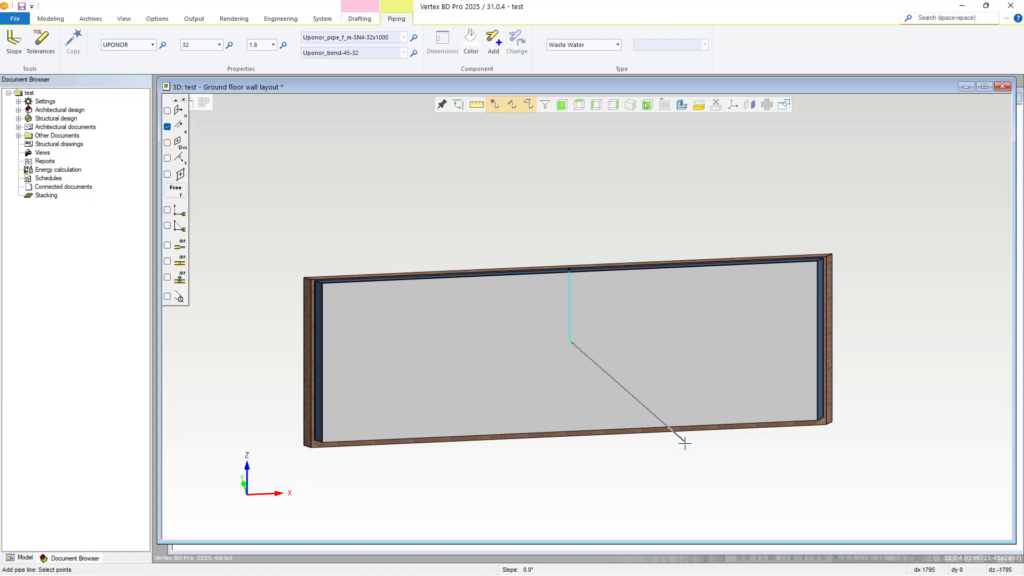
Extend the pipe diagonally from the elbow past the wall's lower edge, about 1795 mm across and 1795 mm down, and finish the line.
key("e")
right_click(685, 442)
left_click(704, 501)
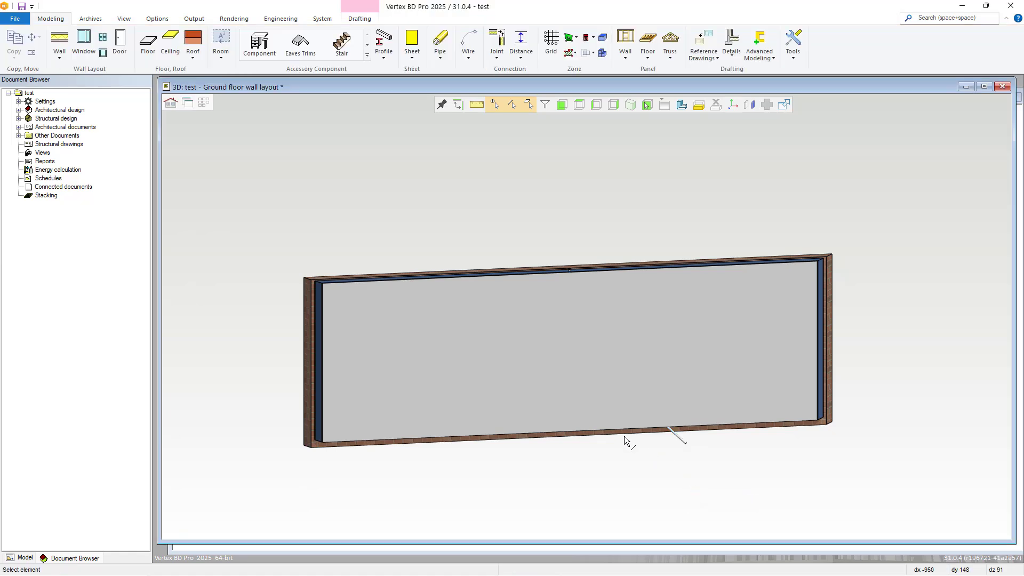
Restore all hidden building elements in the 3D model.
right_click(598, 441)
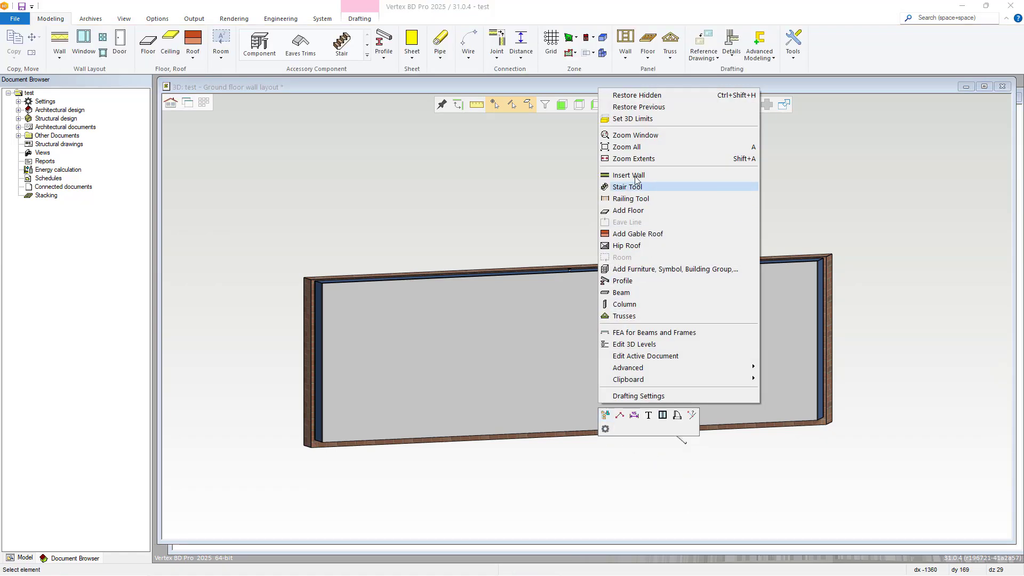
left_click(636, 96)
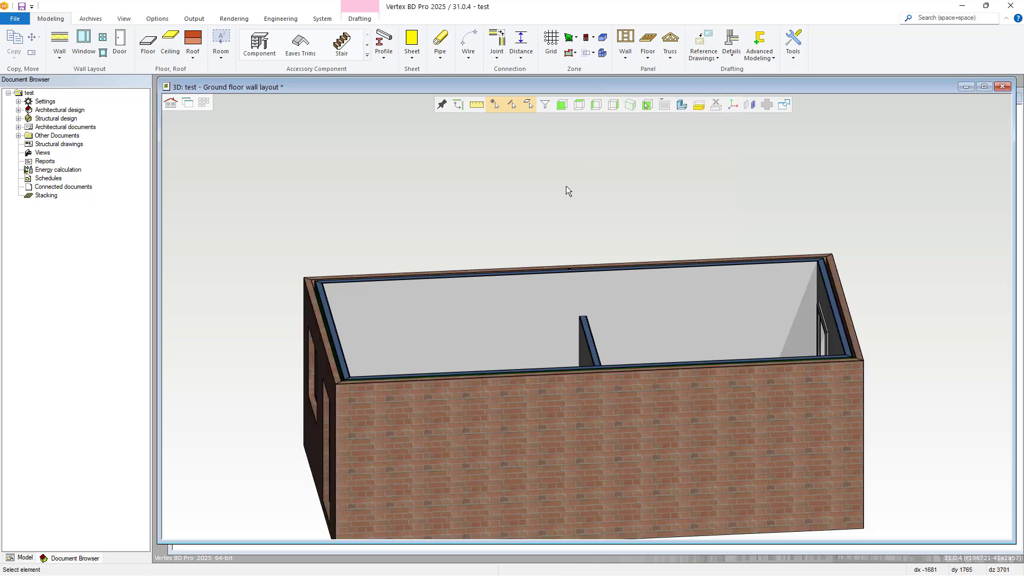
scroll(570, 288, "down", 2)
scroll(571, 288, "up", 1)
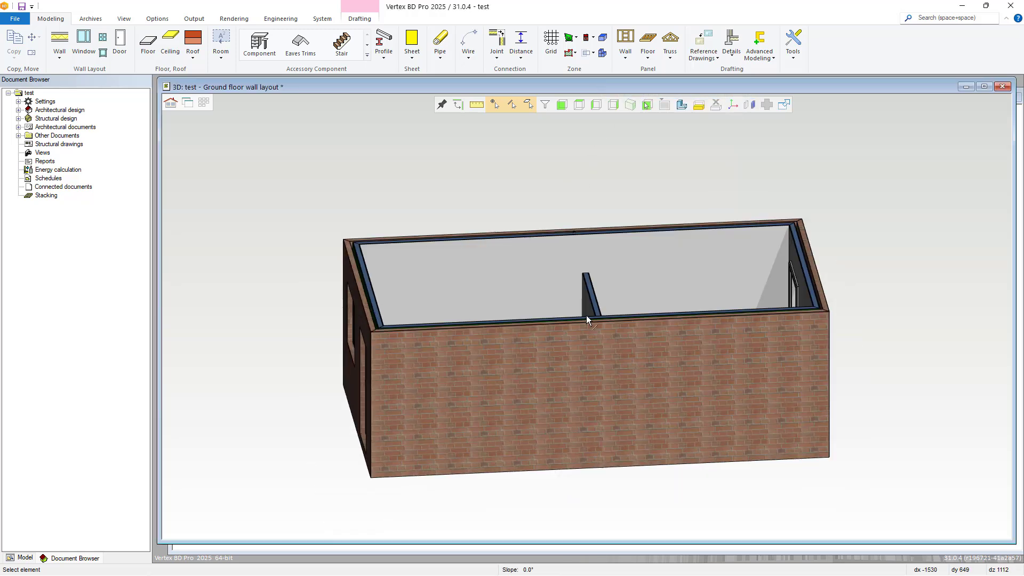
Save the 2D ground floor wall layout and open the Ground floor deck layout.
key("ctrl+Tab")
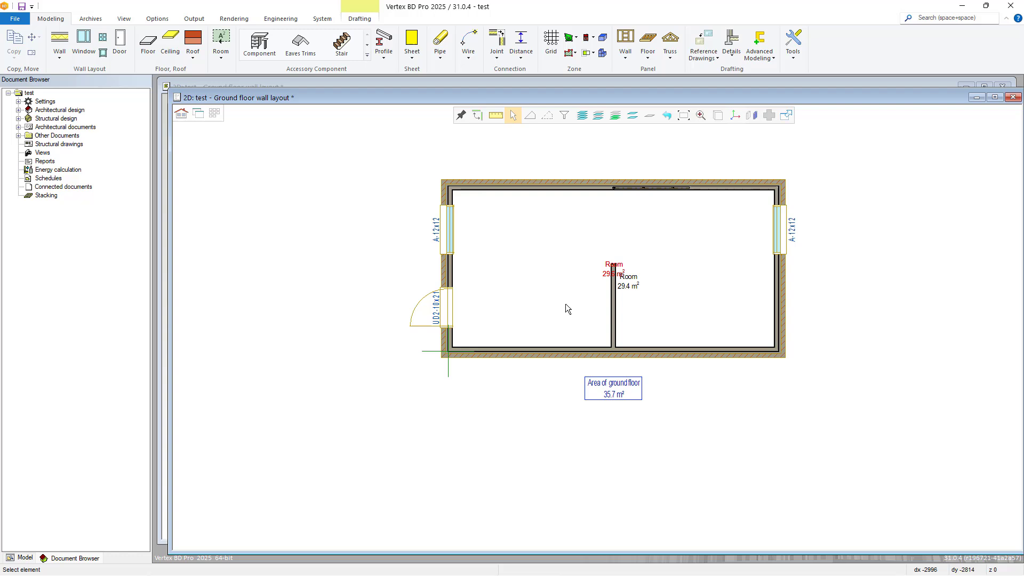
left_click(21, 7)
left_click(214, 115)
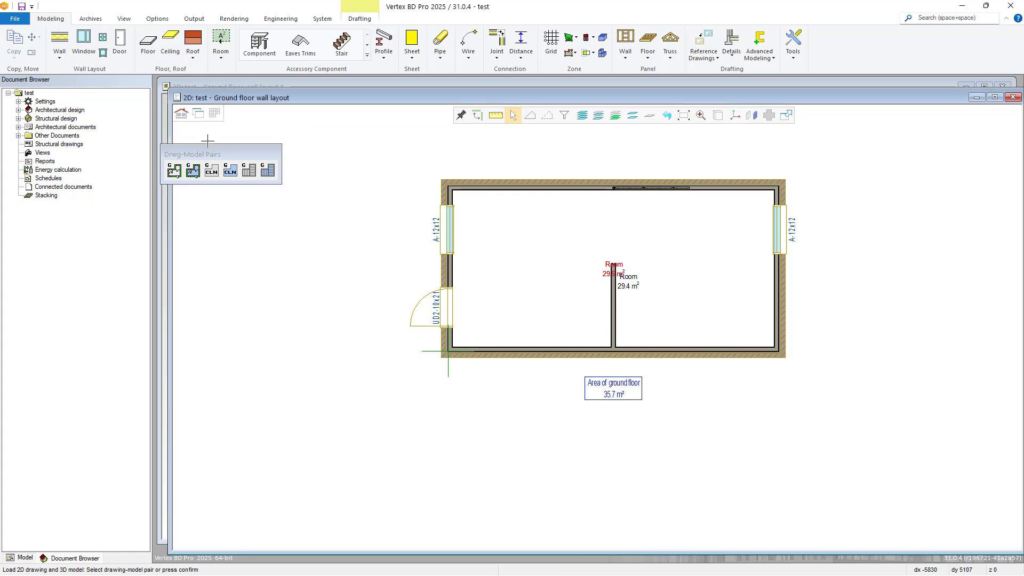
left_click(246, 175)
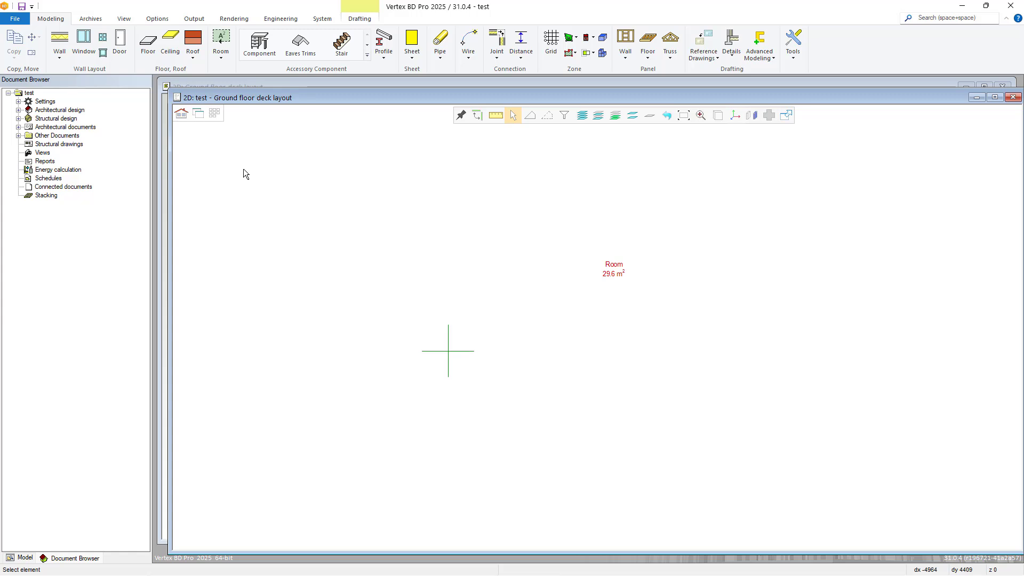
Load the ground floor wall layout into the deck layout as a reference drawing.
left_click(704, 55)
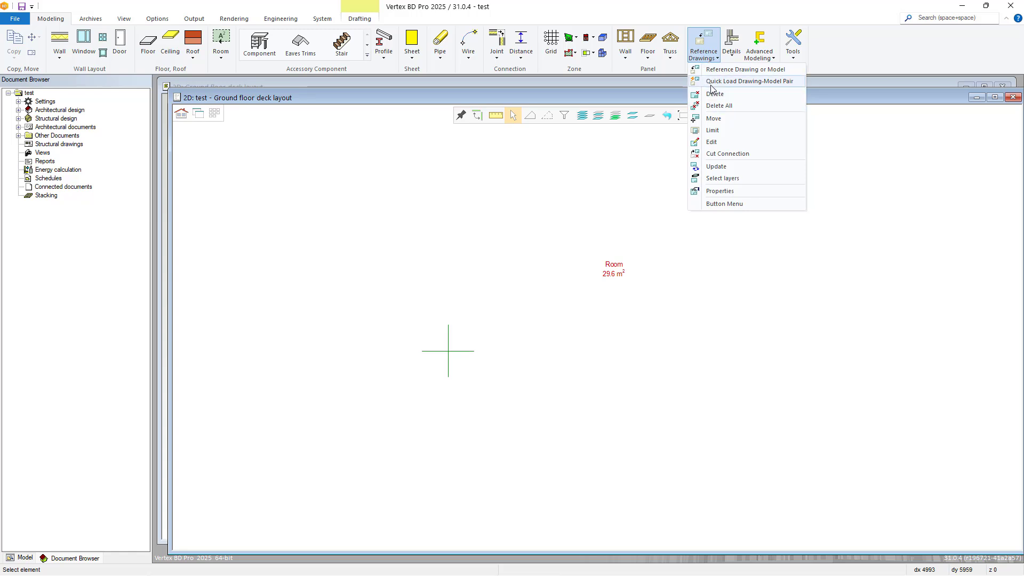
left_click(750, 81)
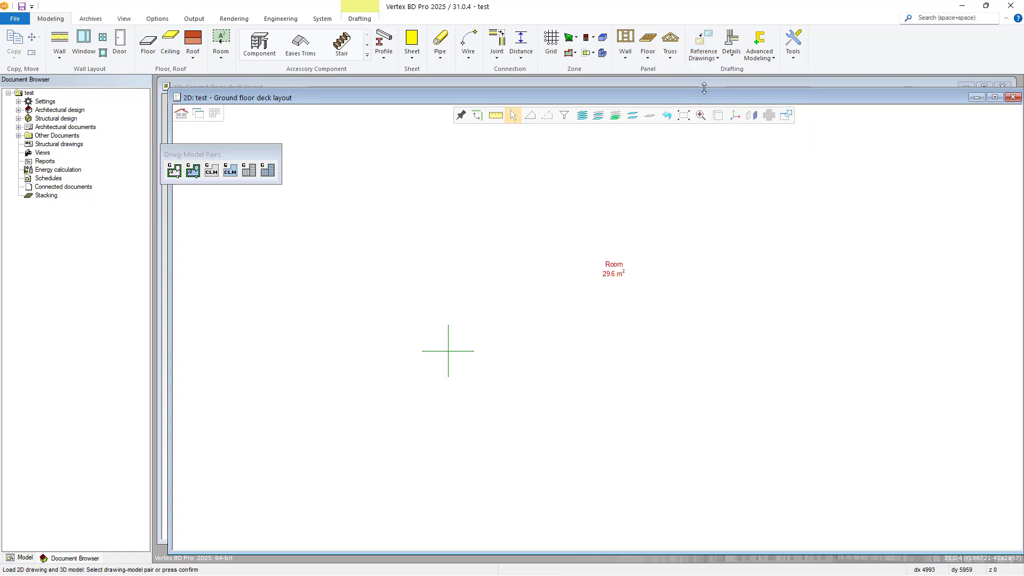
left_click(175, 172)
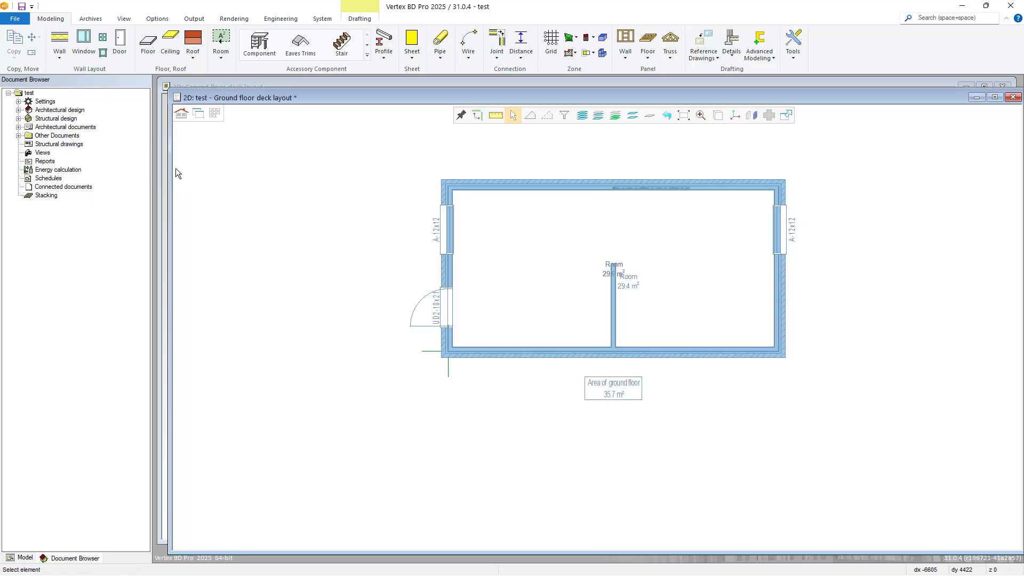
Add a floor with structure FLR-C89-41-0.8, spanning from the lower-left to the upper-right framing corner of the exterior walls.
right_click(328, 210)
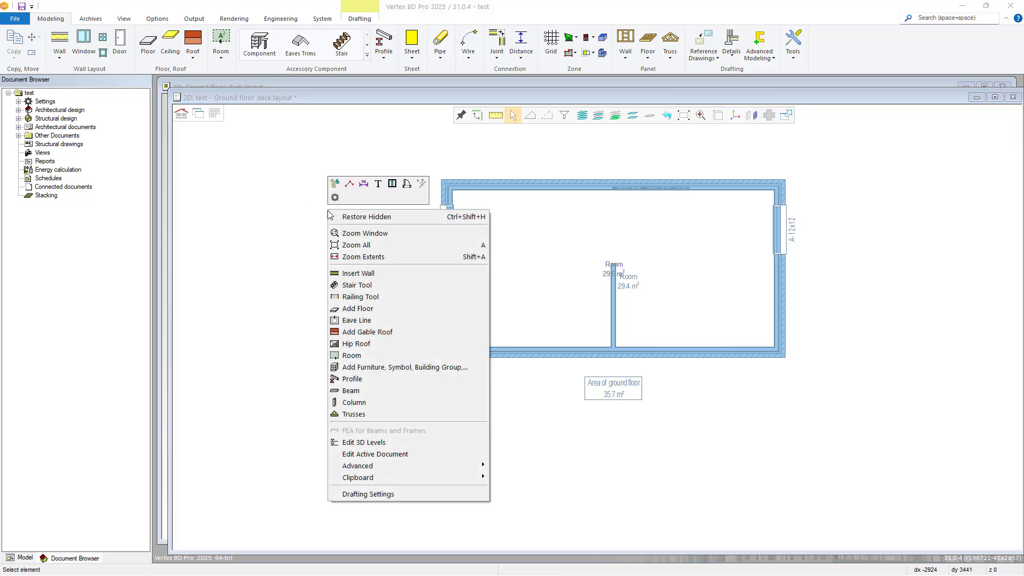
left_click(346, 309)
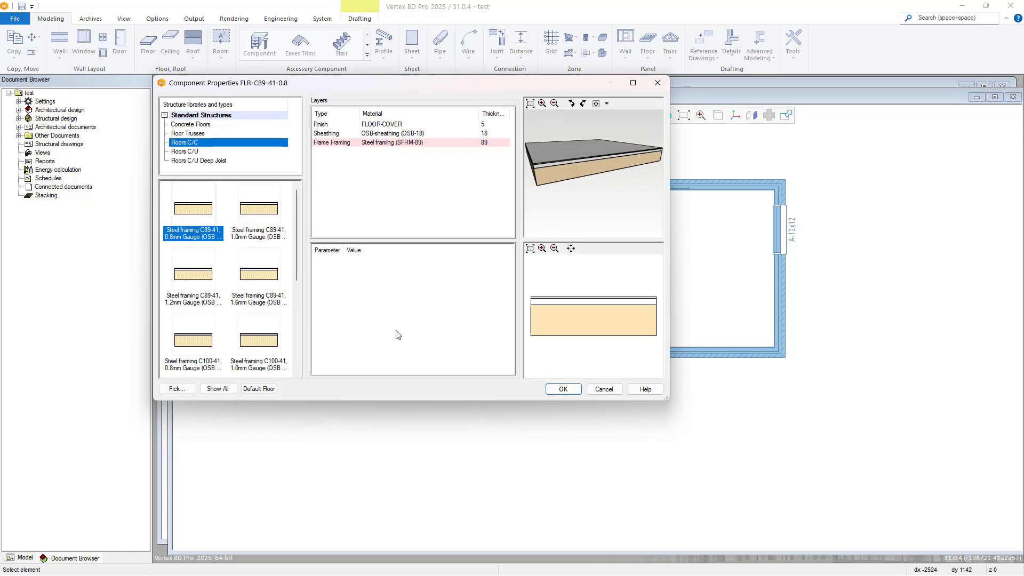
left_click(555, 393)
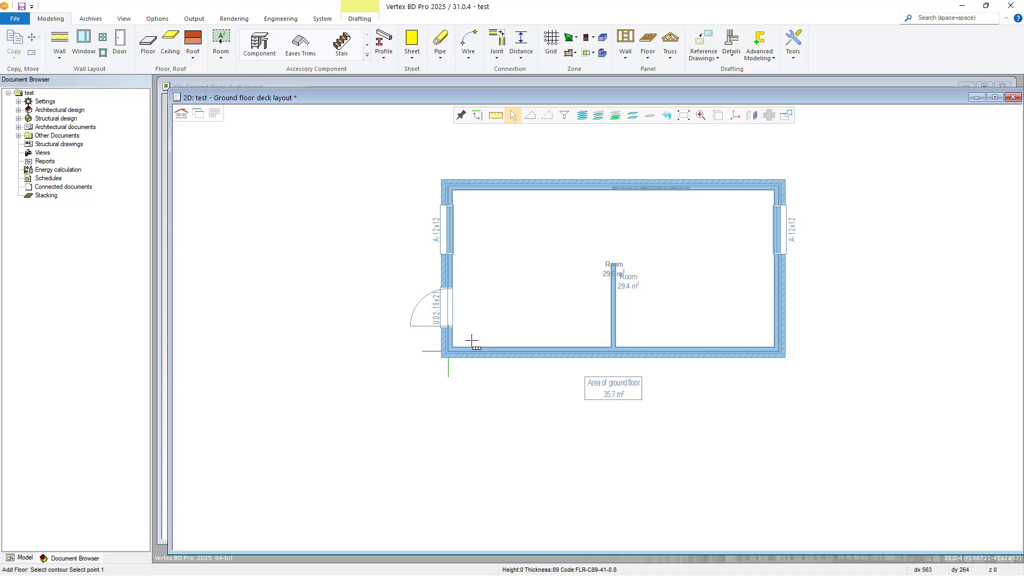
scroll(471, 341, "up", 5)
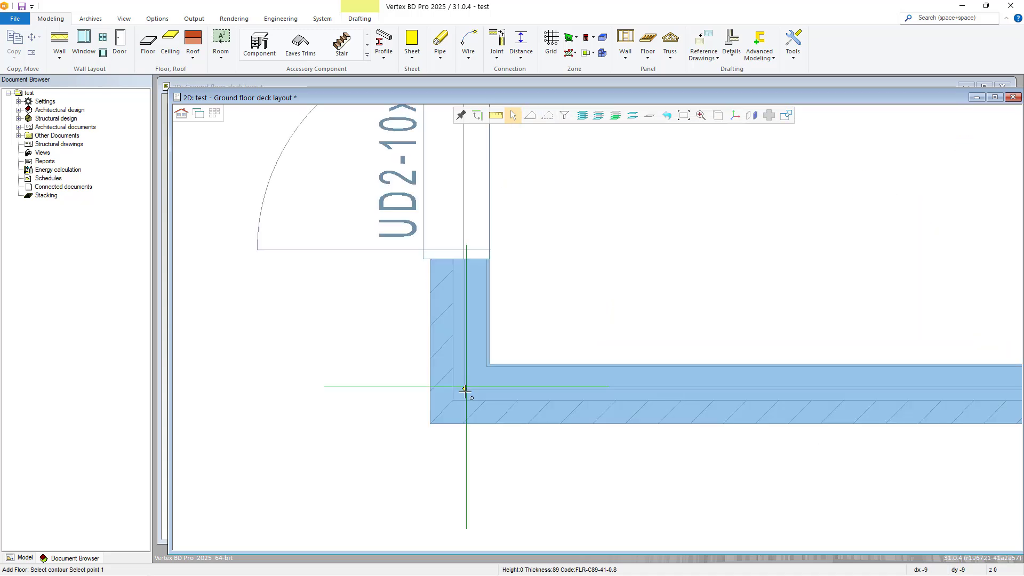
left_click(521, 357)
scroll(520, 357, "down", 5)
scroll(830, 206, "up", 6)
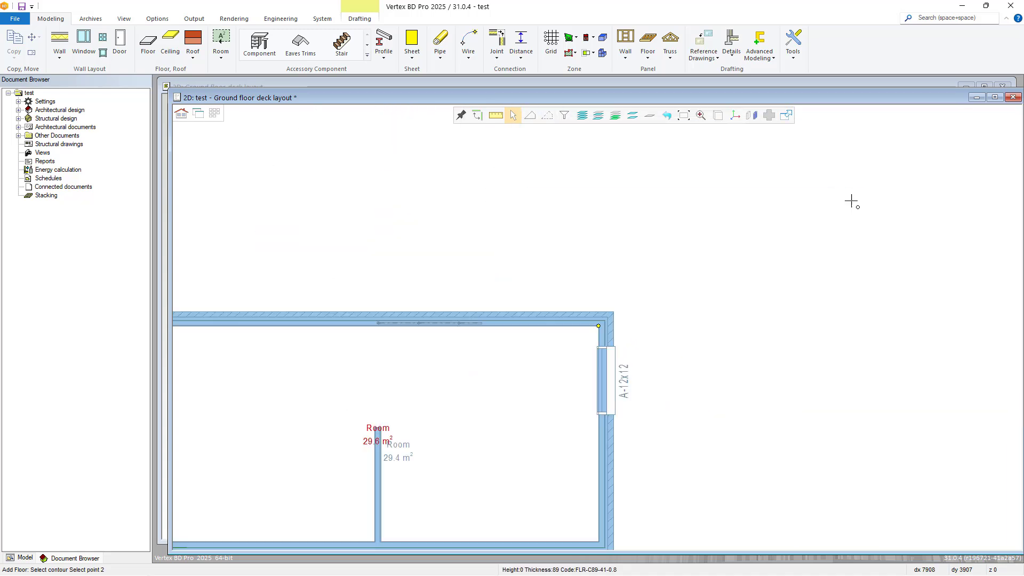
left_click(604, 320)
scroll(604, 320, "down", 6)
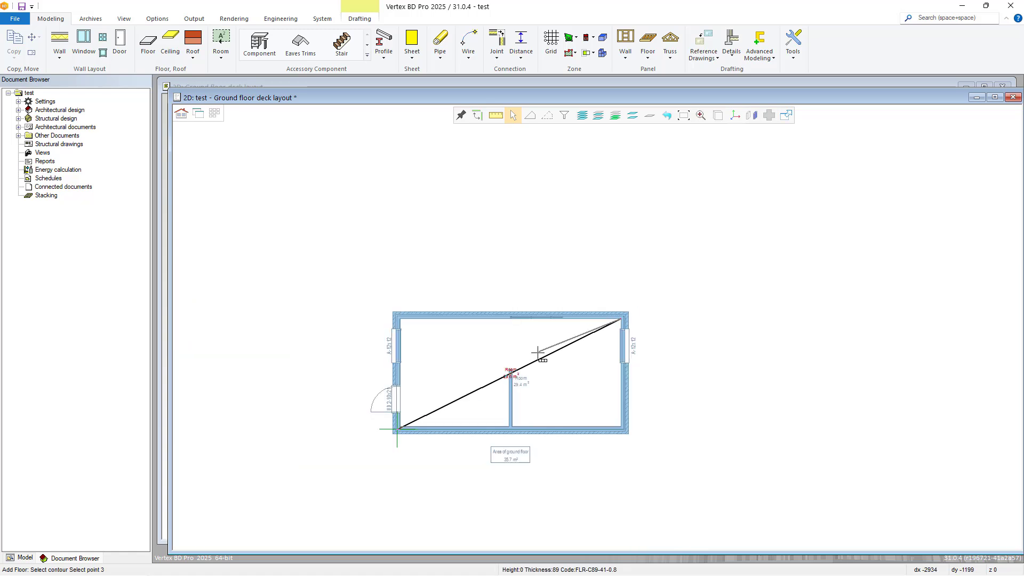
right_click(596, 328)
left_click(606, 362)
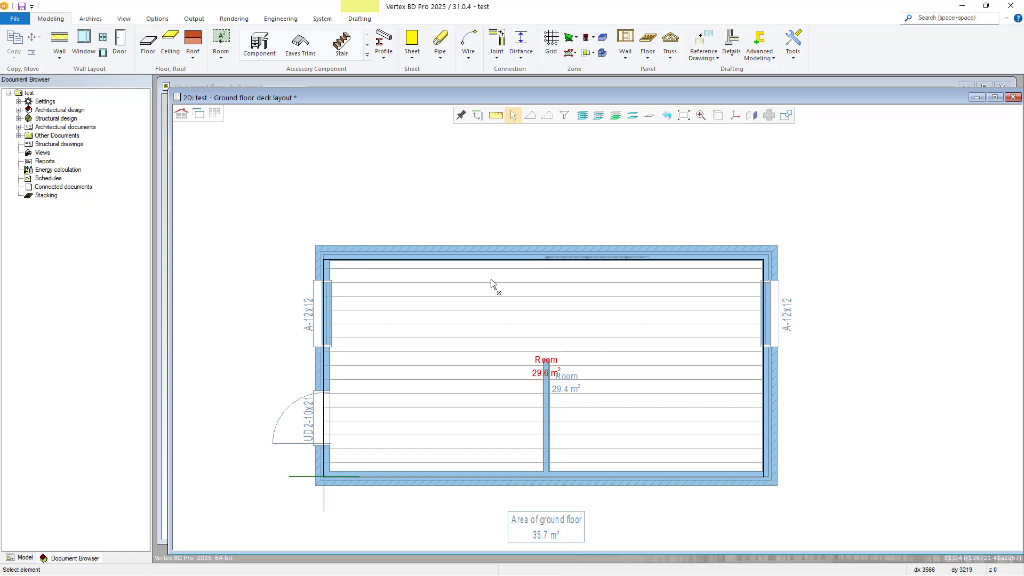
key("Escape")
Open the Ground floor ceiling layout and load the ground floor wall layout into it as a reference drawing.
left_click(215, 114)
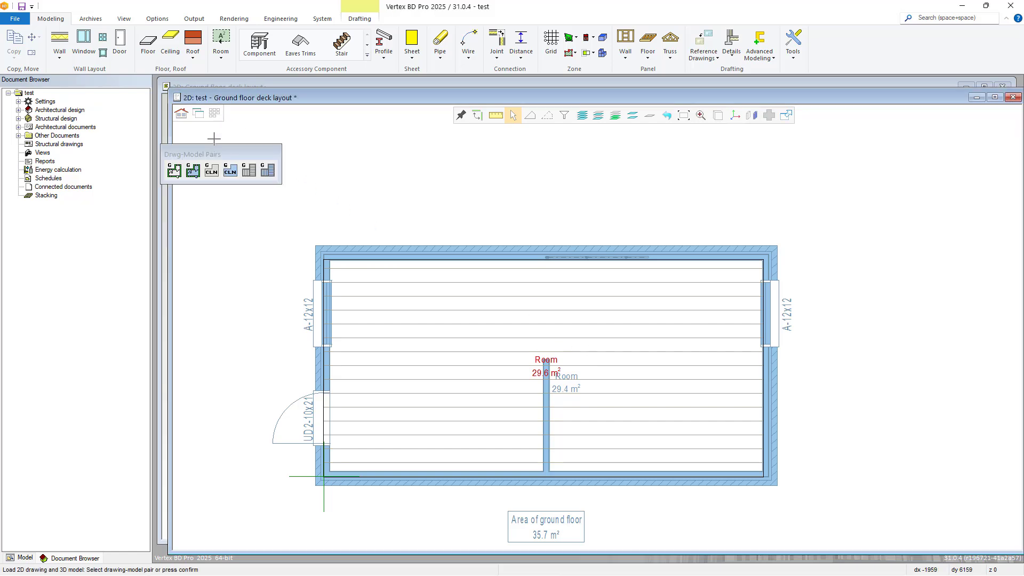
left_click(211, 171)
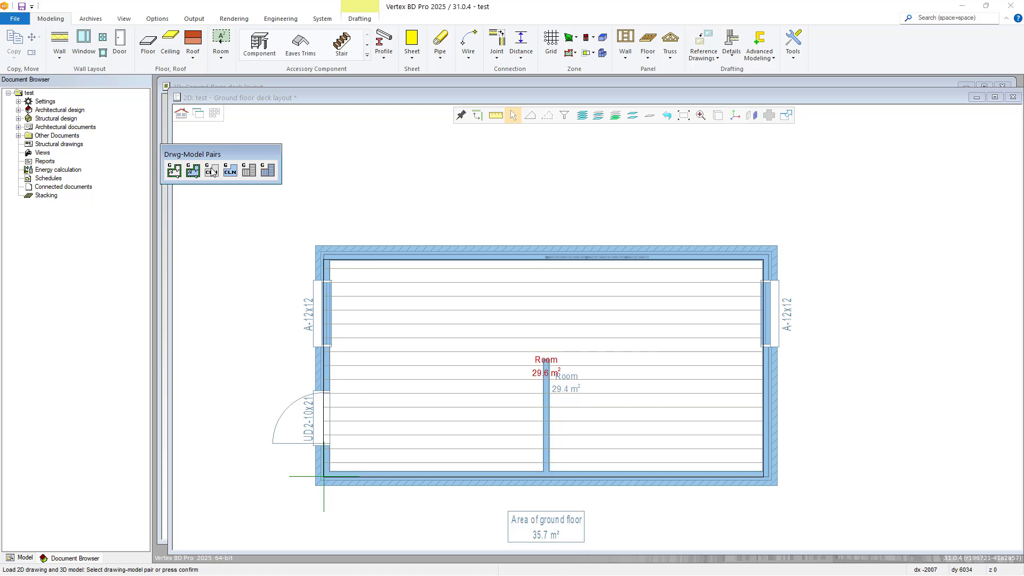
left_click(212, 170)
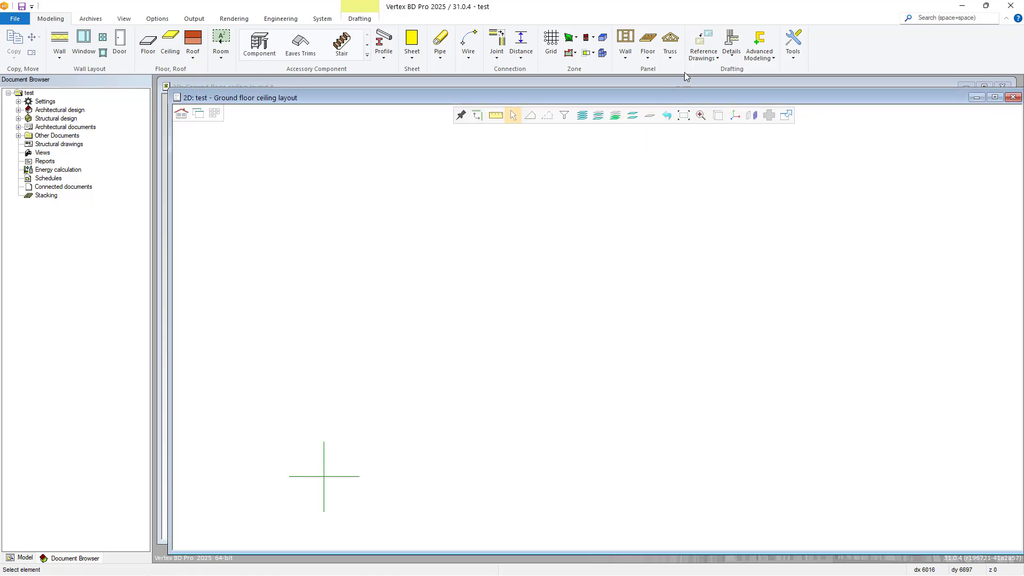
left_click(703, 45)
left_click(715, 83)
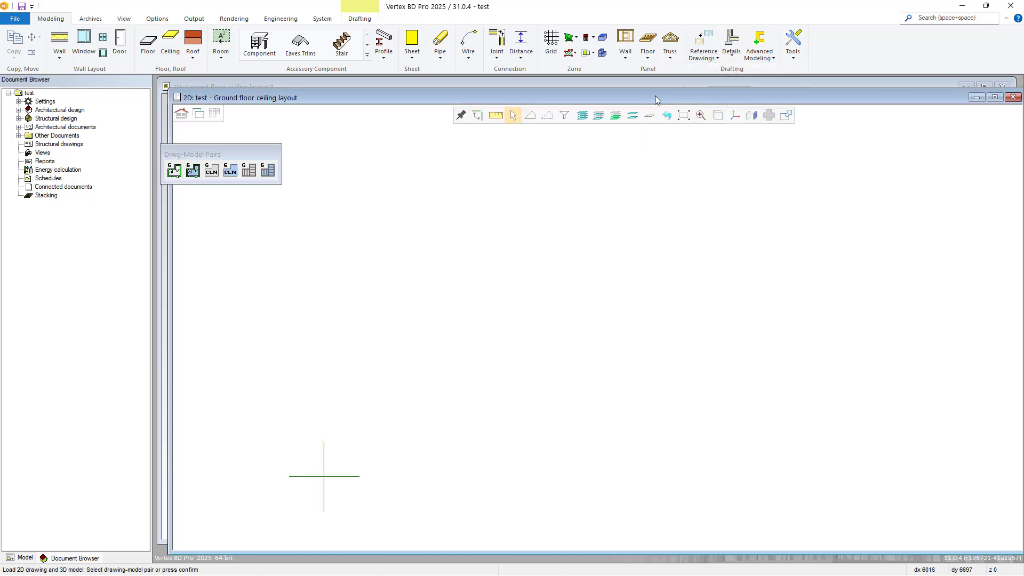
left_click(177, 169)
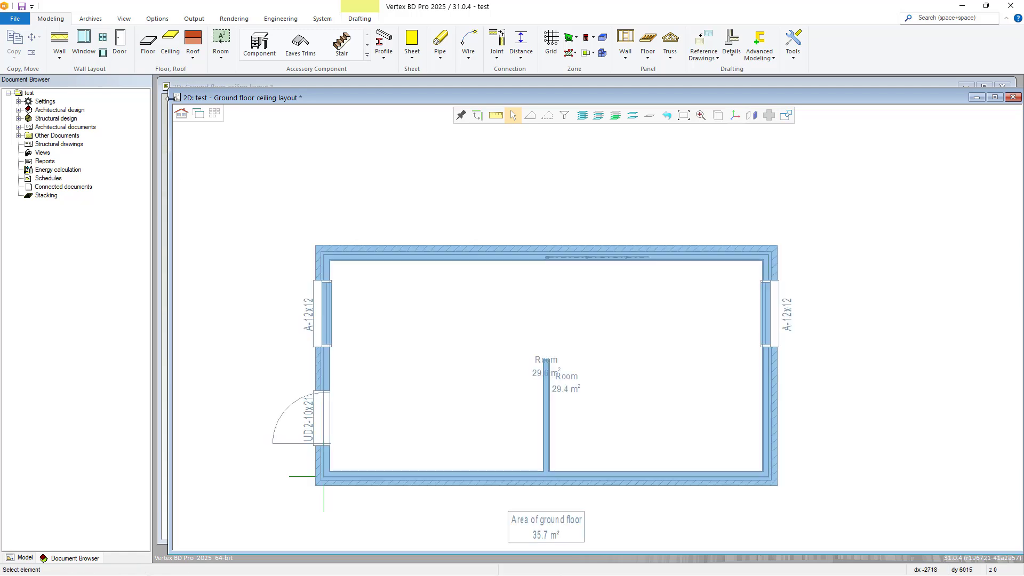
Add a ceiling with structure CEIL-C89-41-0.8, spanning from the lower-left to the upper-right framing corner of the exterior walls.
left_click(169, 49)
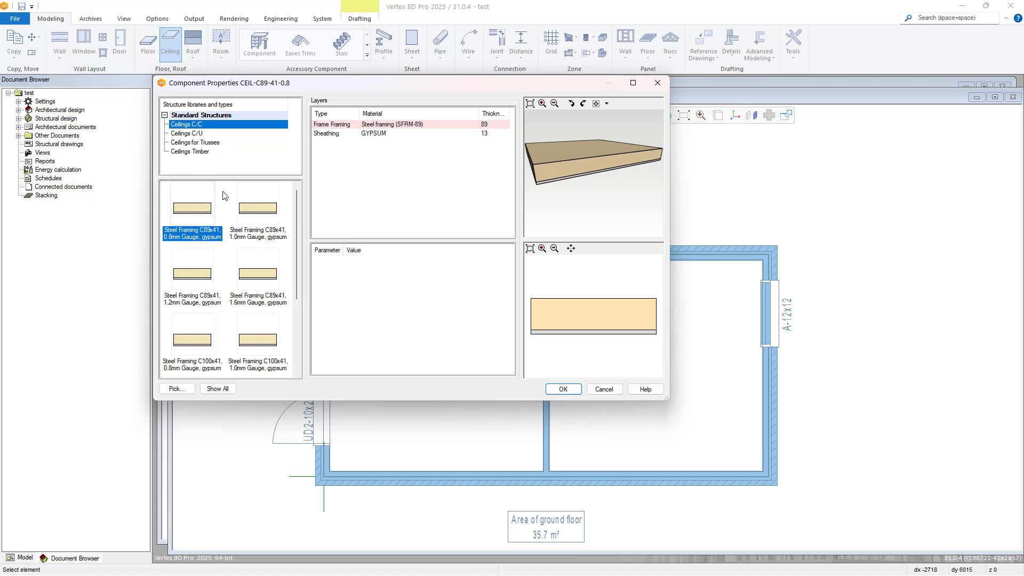
left_click(555, 389)
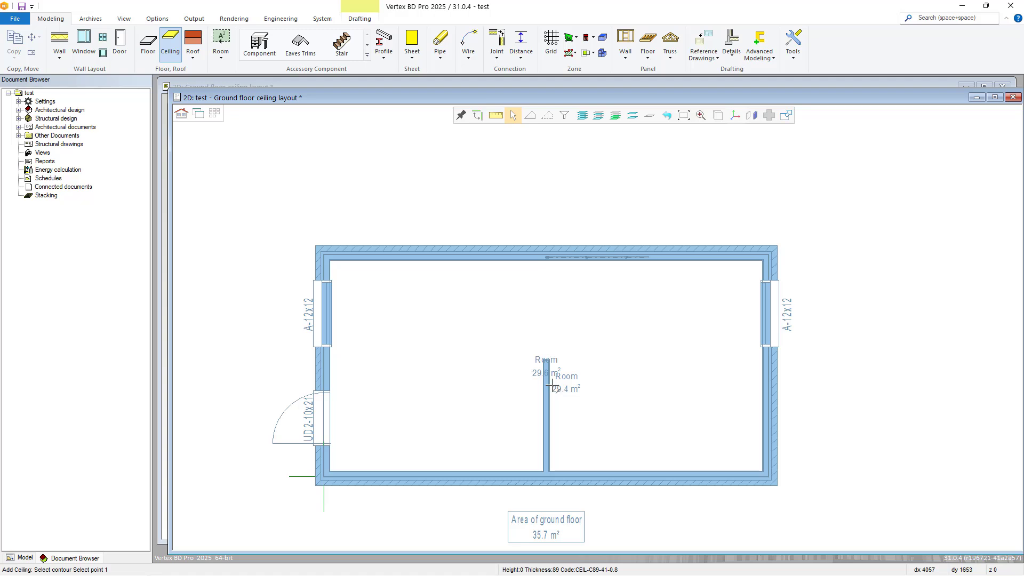
scroll(350, 438, "up", 2)
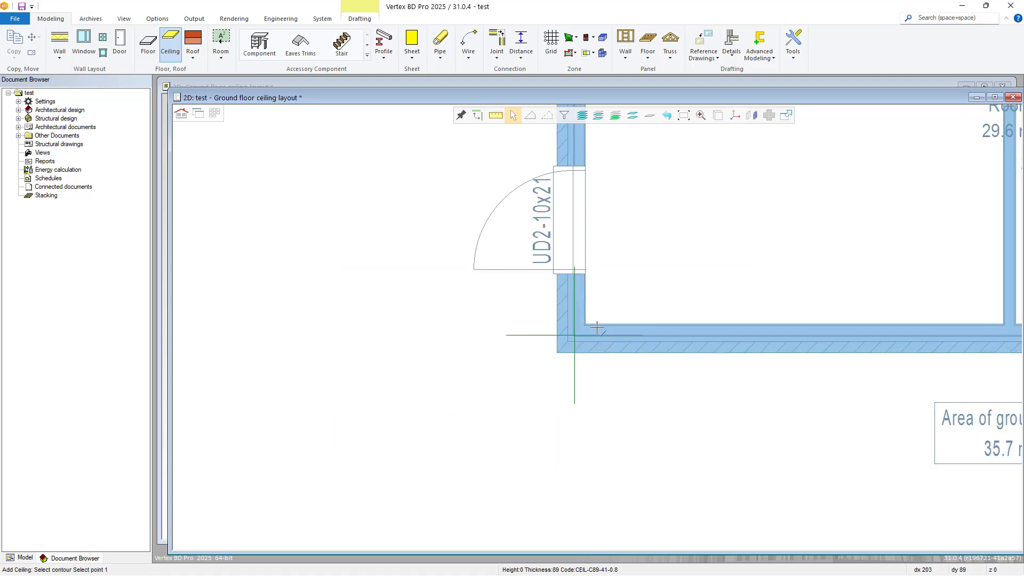
left_click(574, 335)
scroll(656, 304, "down", 3)
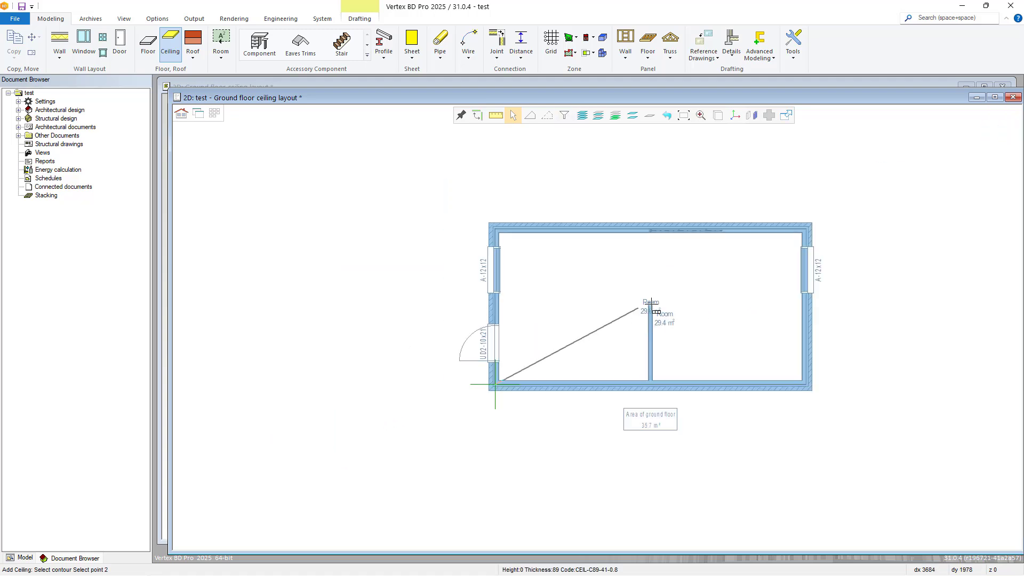
scroll(599, 329, "up", 4)
left_click(680, 305)
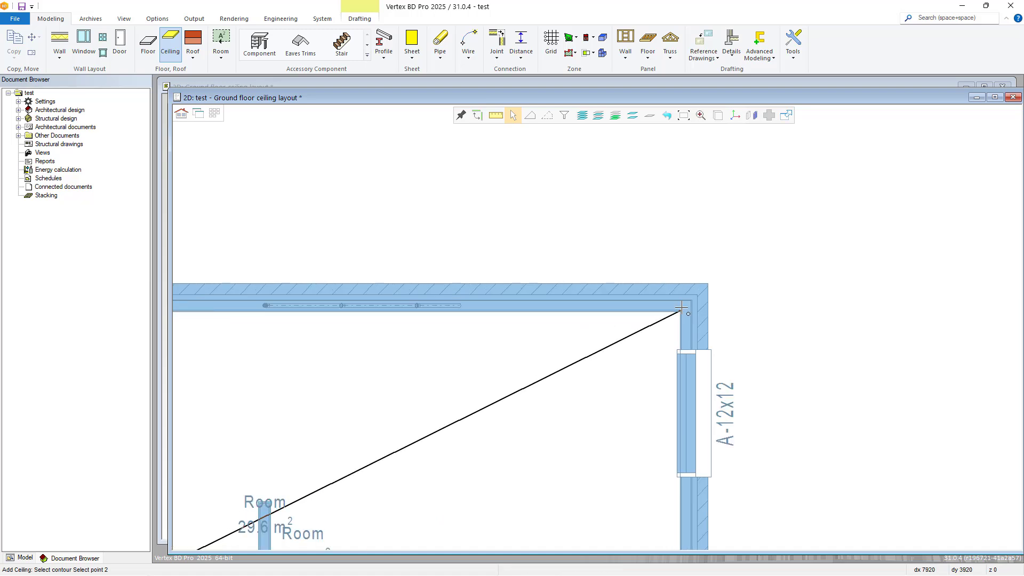
right_click(593, 338)
left_click(612, 375)
scroll(594, 332, "down", 3)
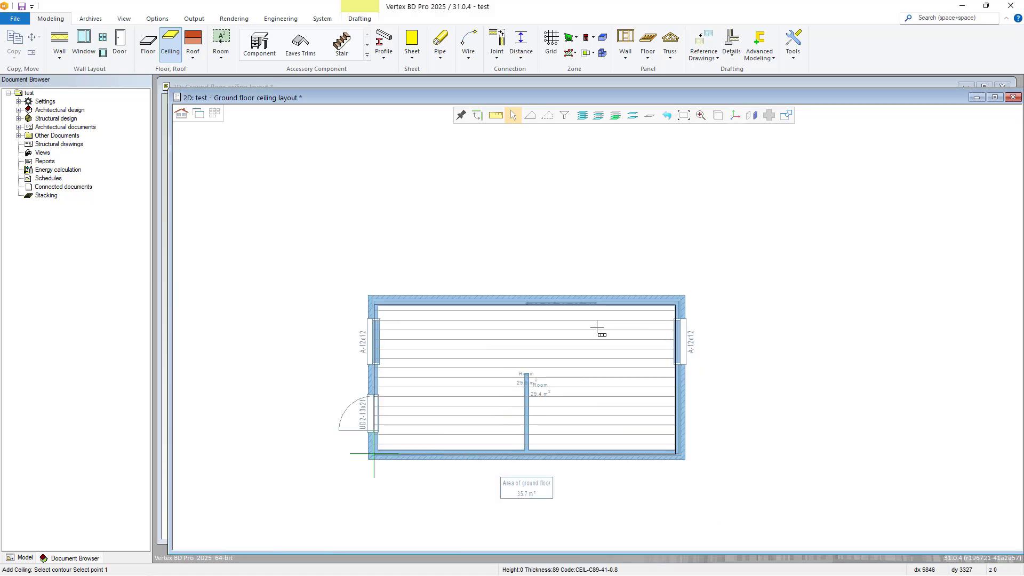
Switch to the 3D model of the ceiling layout and hide the front brick exterior wall.
key("ctrl+Tab")
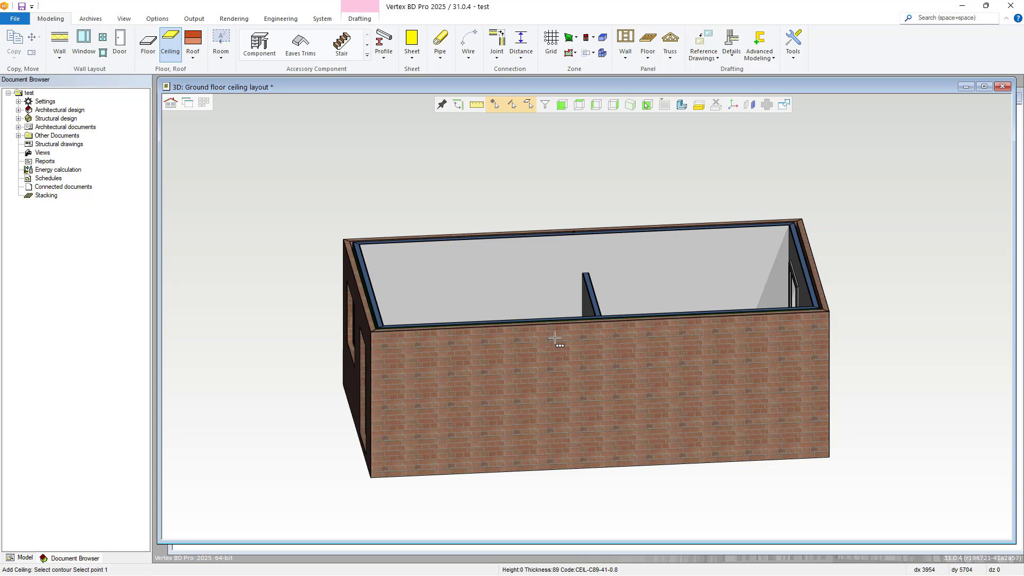
key("Escape")
left_click(538, 359)
key("Delete")
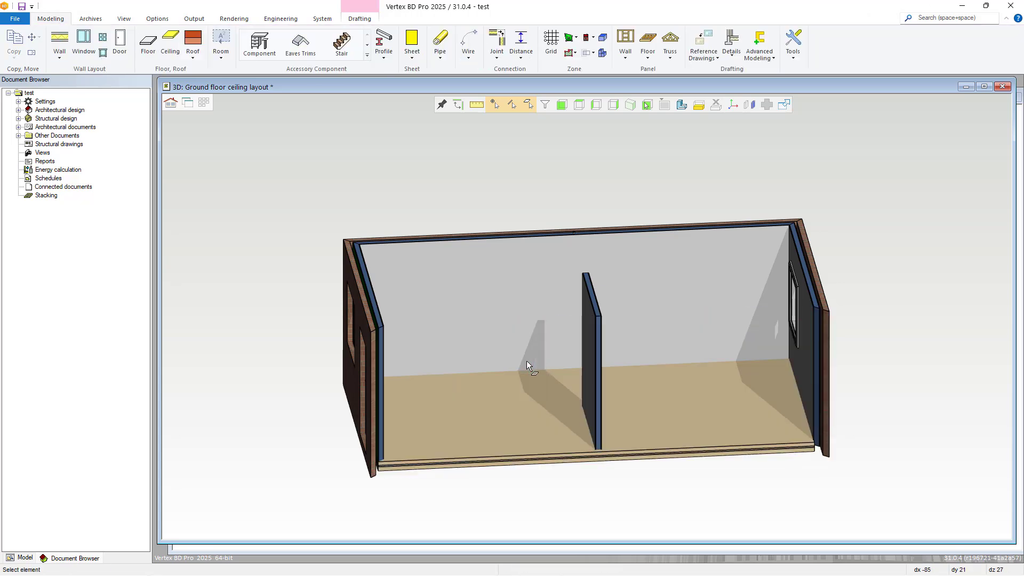
Move the ceiling up from floor level, placing its lower front-left corner at the top of the wall framing.
scroll(399, 453, "up", 5)
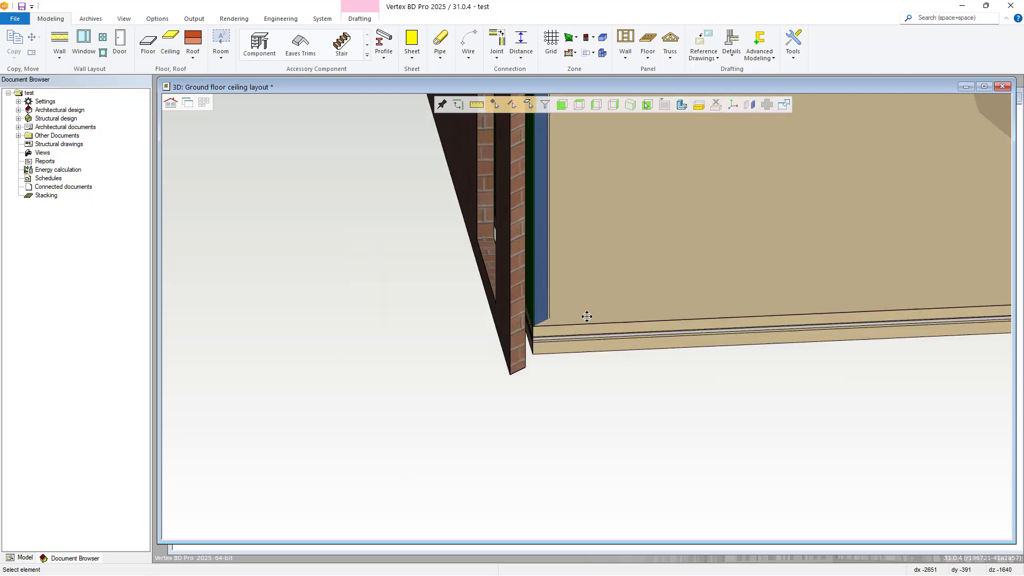
left_click(536, 334)
right_click(539, 331)
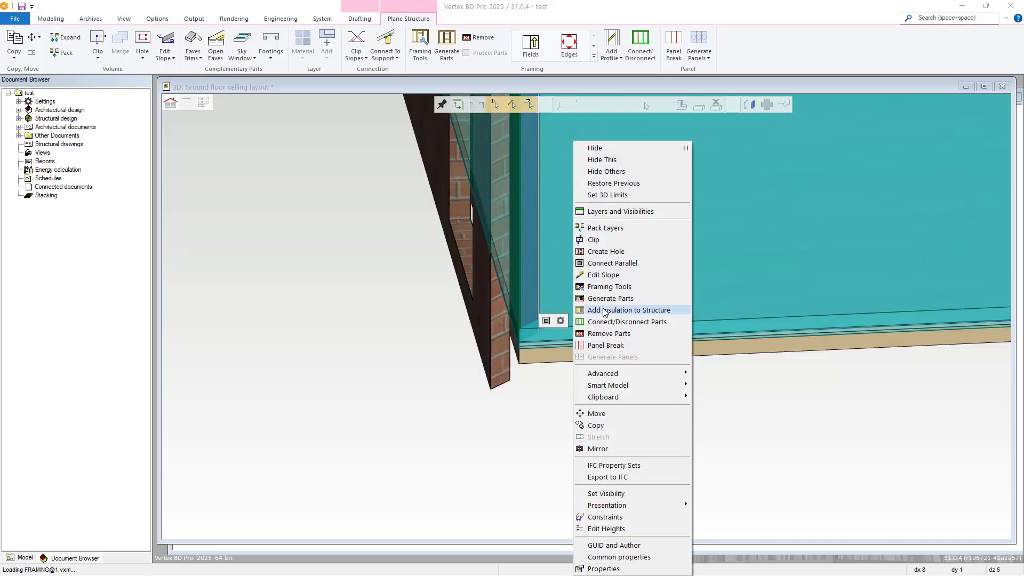
left_click(596, 414)
scroll(554, 336, "up", 2)
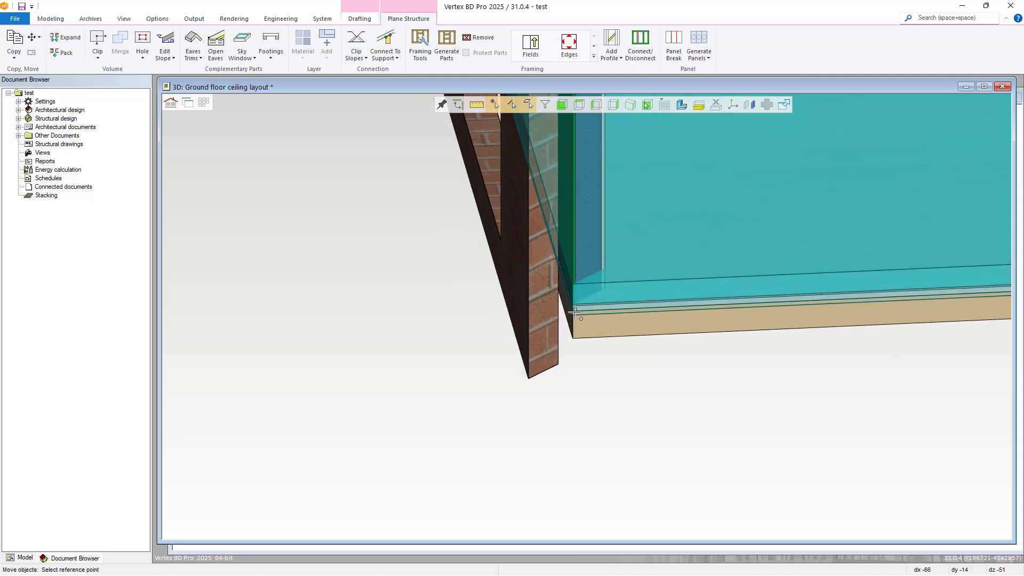
left_click(574, 311)
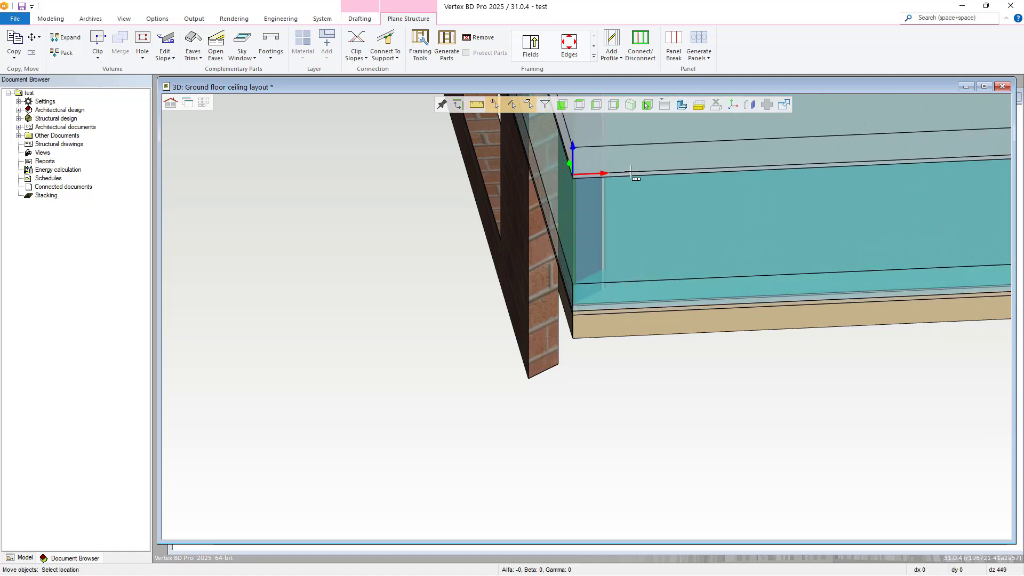
scroll(555, 288, "up", 2)
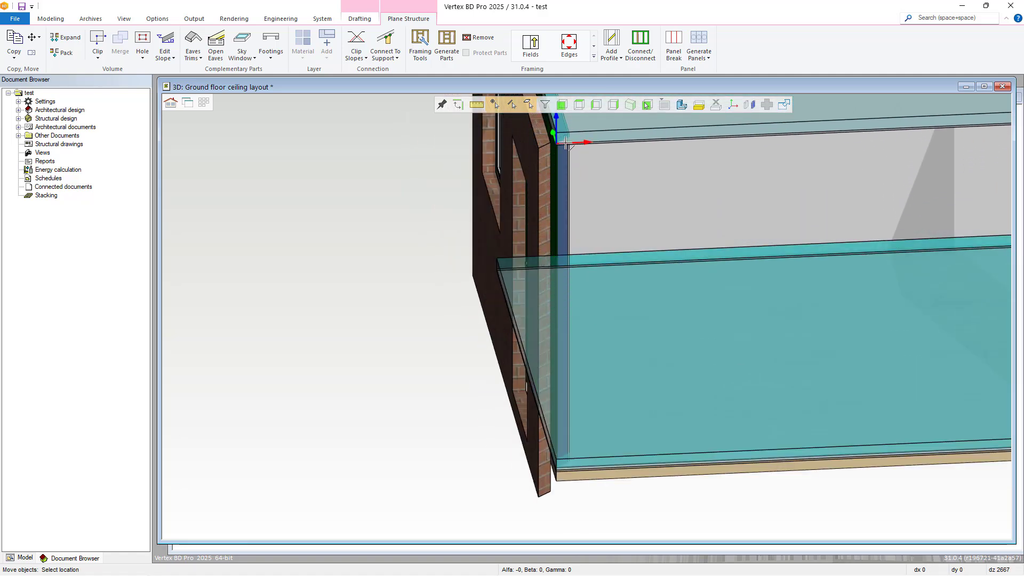
left_click(564, 137)
scroll(595, 319, "down", 3)
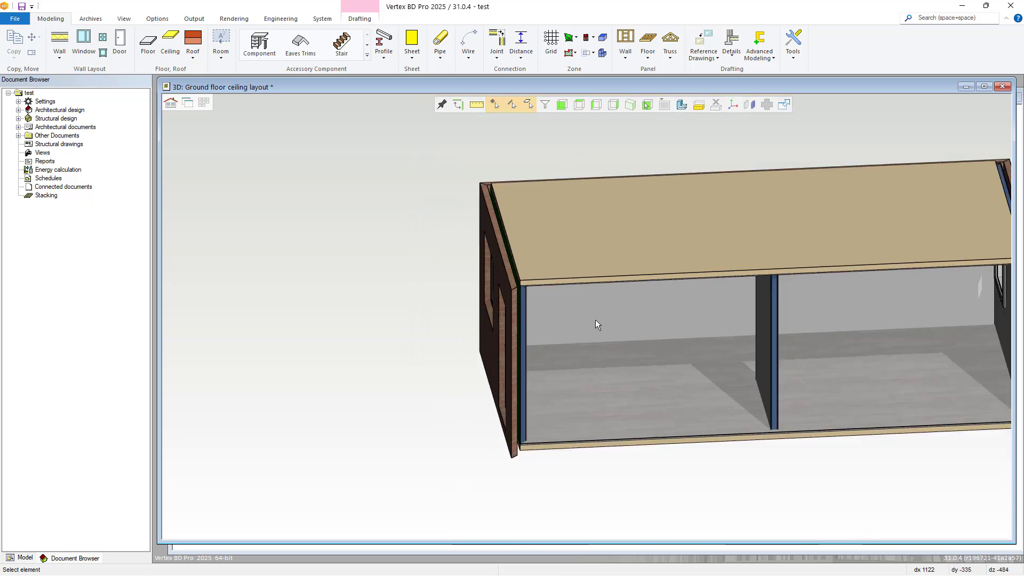
Restore the hidden front wall in the 3D model and save the ceiling layout.
right_click(443, 279)
left_click(561, 272)
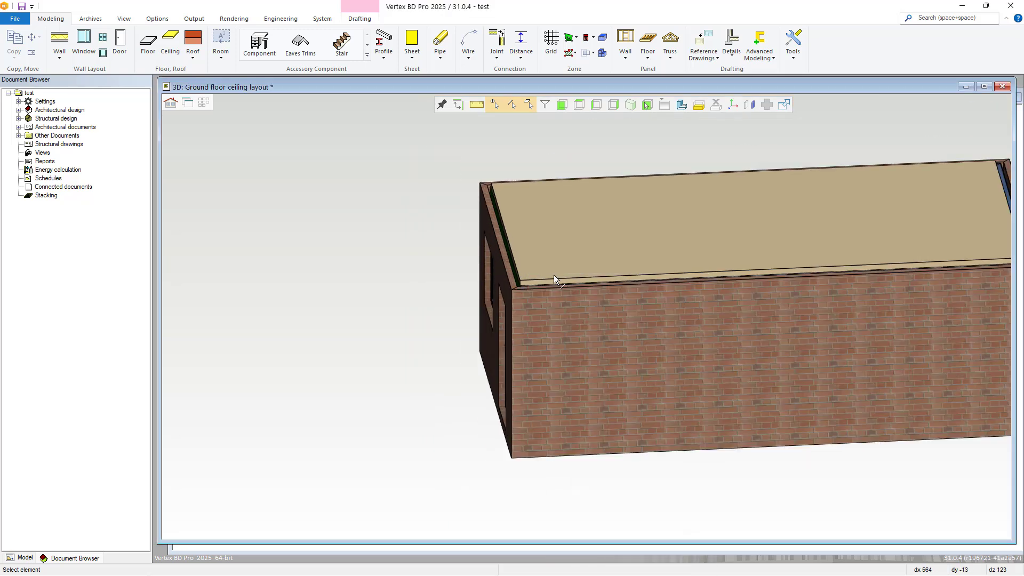
left_click(23, 8)
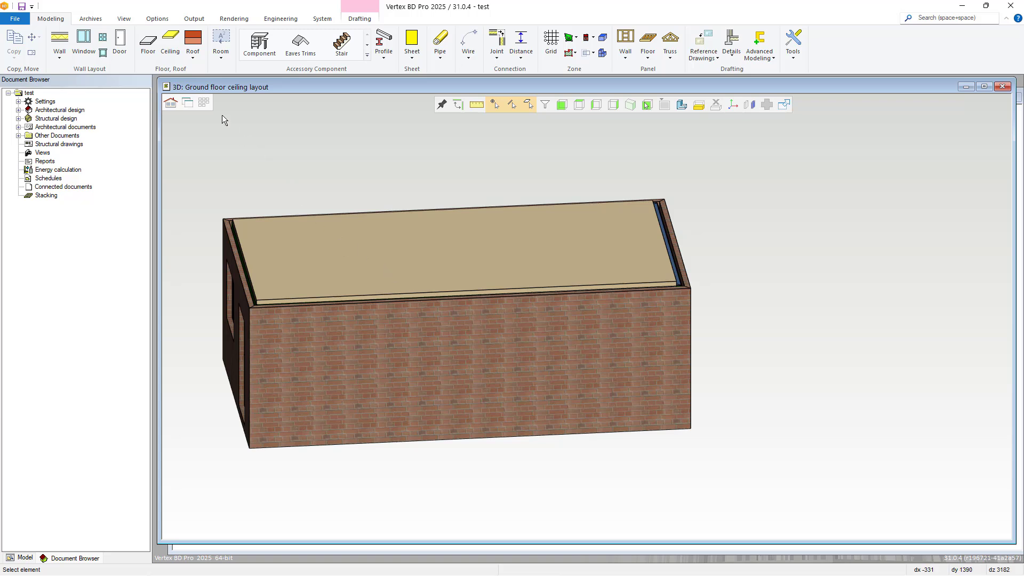
Return to the 2D drawing and open the Ground floor wall layout drawing-model pair.
left_click(207, 104)
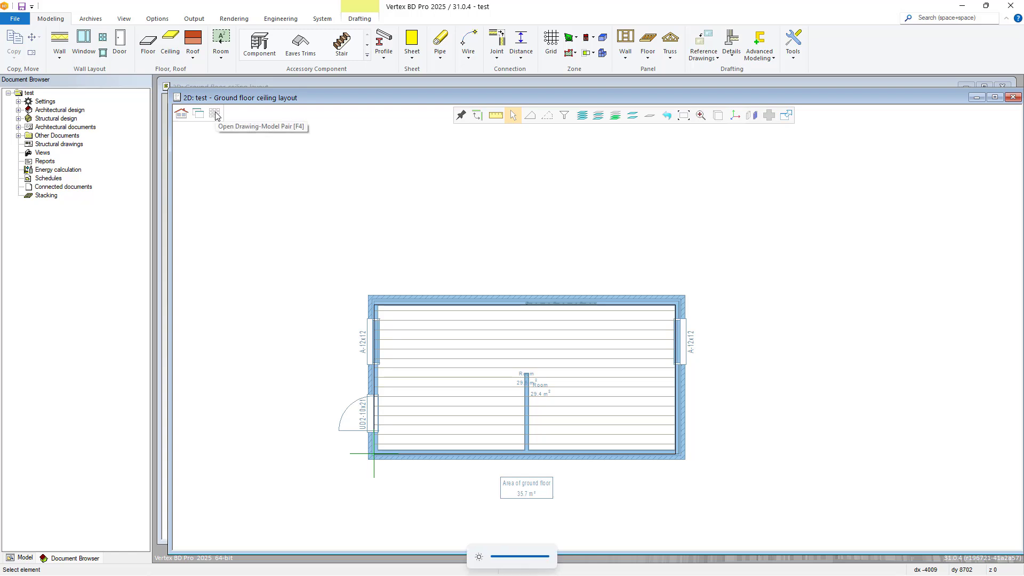
left_click(215, 115)
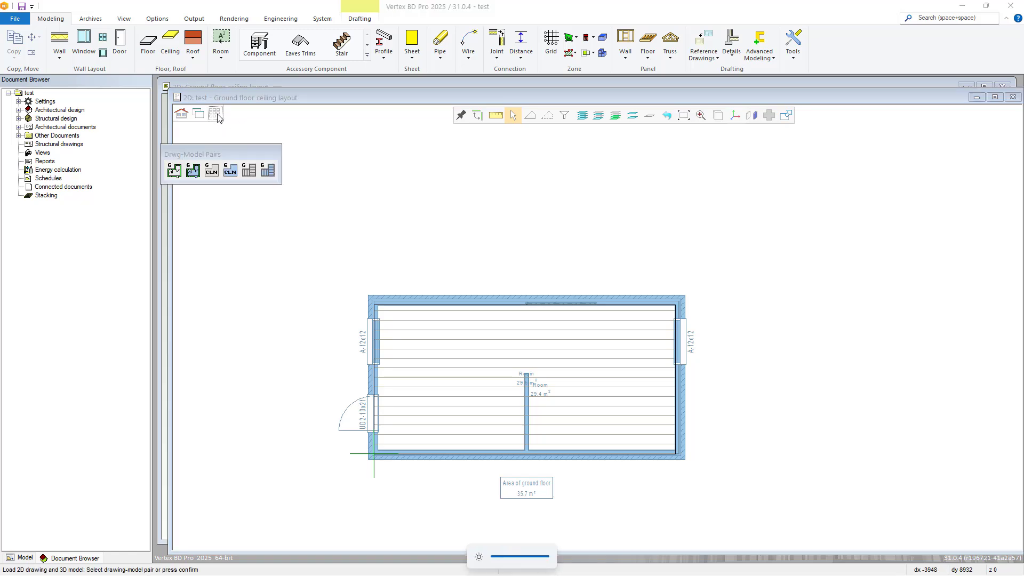
left_click(177, 171)
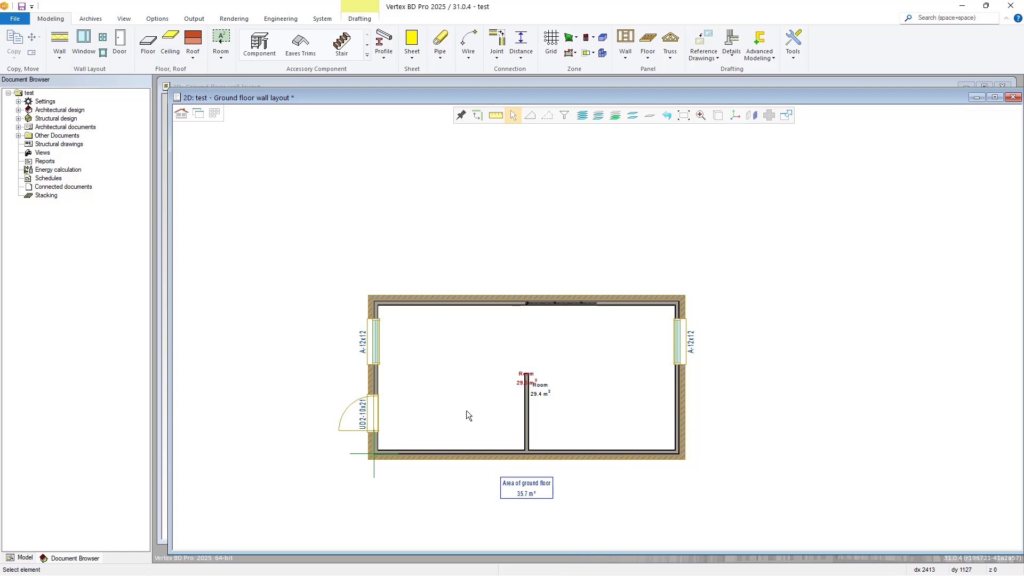
Generate wall panels for all exterior walls and the interior partition using the System Settings panelizing defaults.
left_click(431, 303)
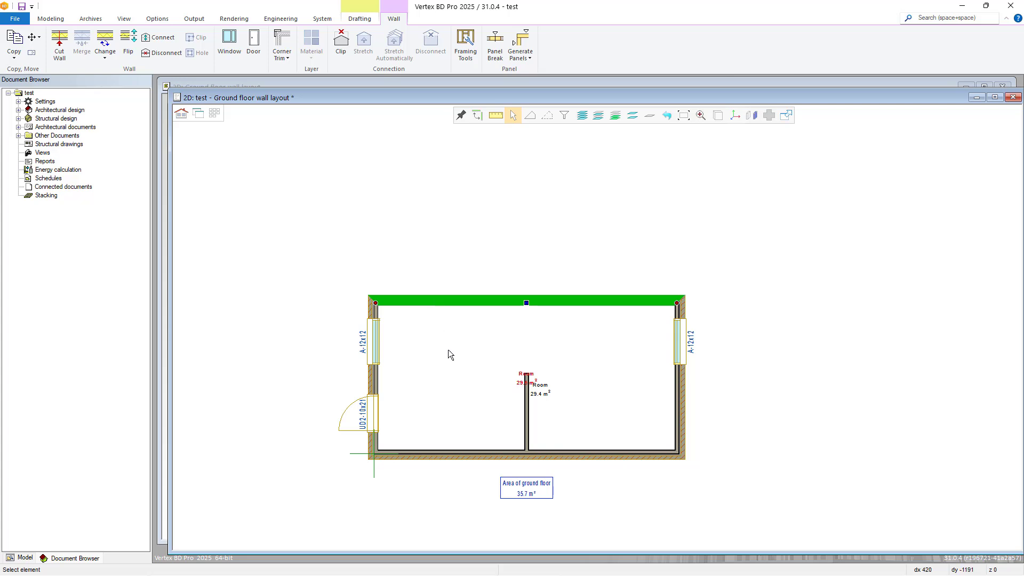
key("ctrl+a")
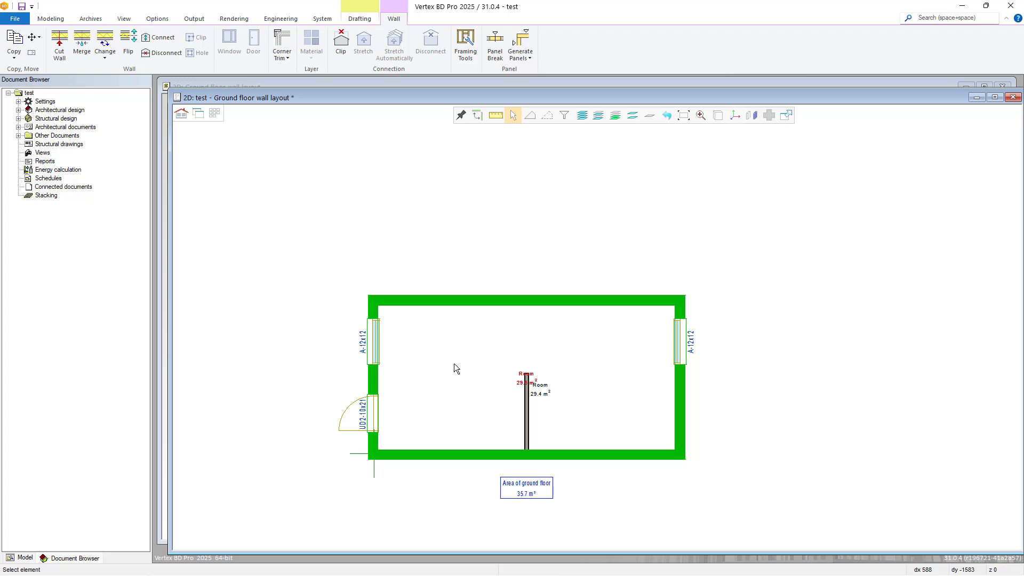
left_click(527, 414)
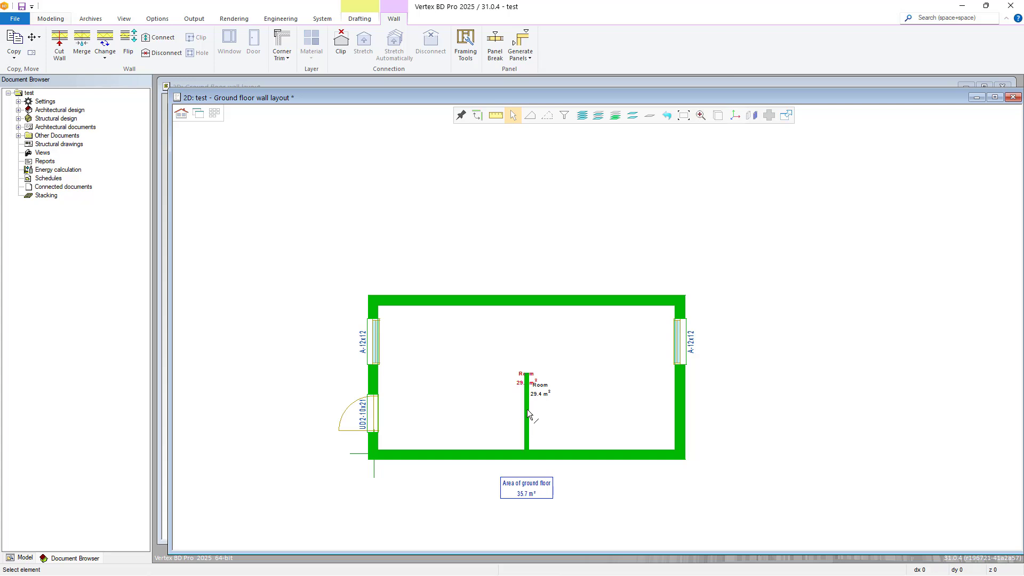
right_click(466, 392)
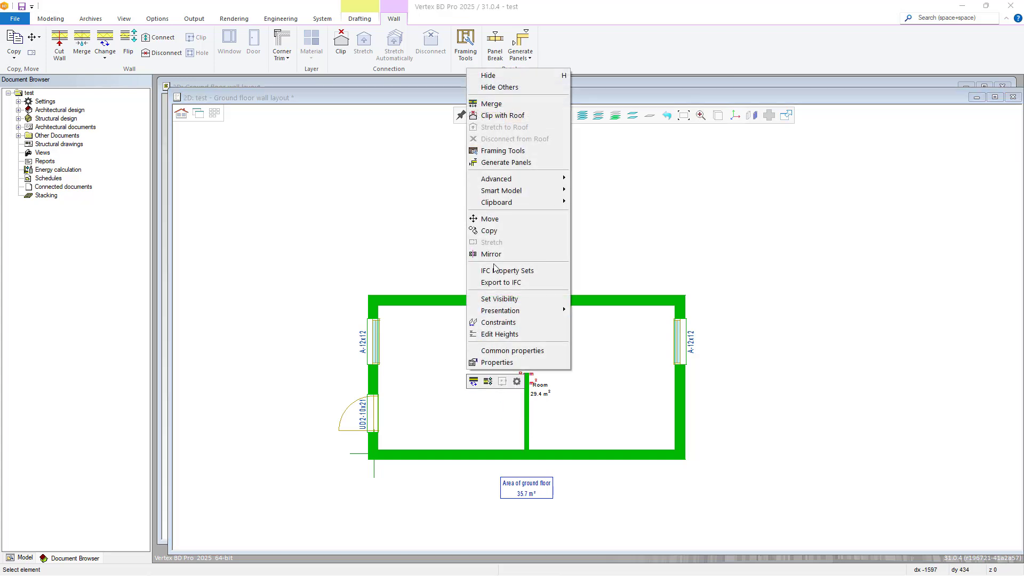
left_click(500, 162)
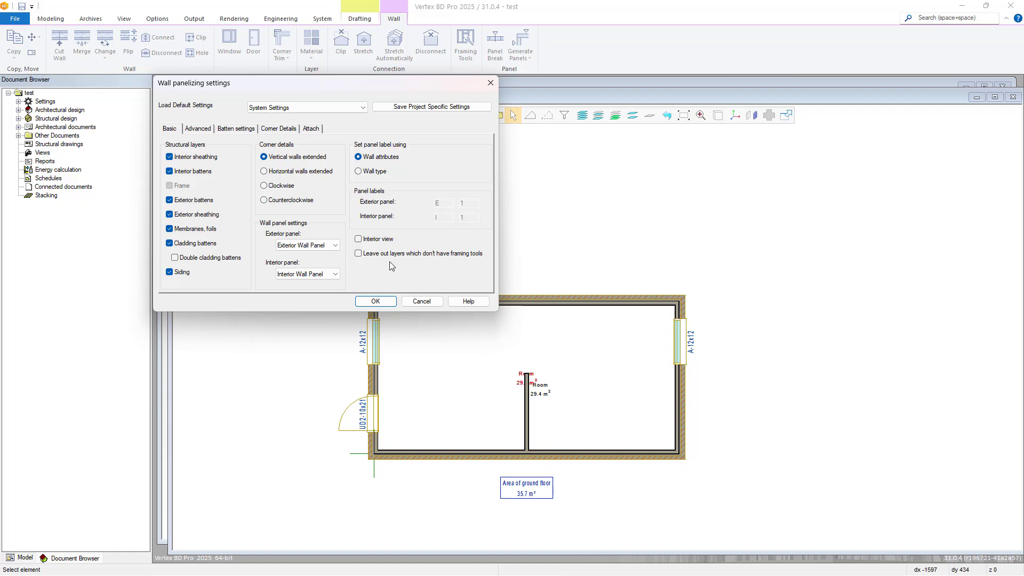
left_click(379, 302)
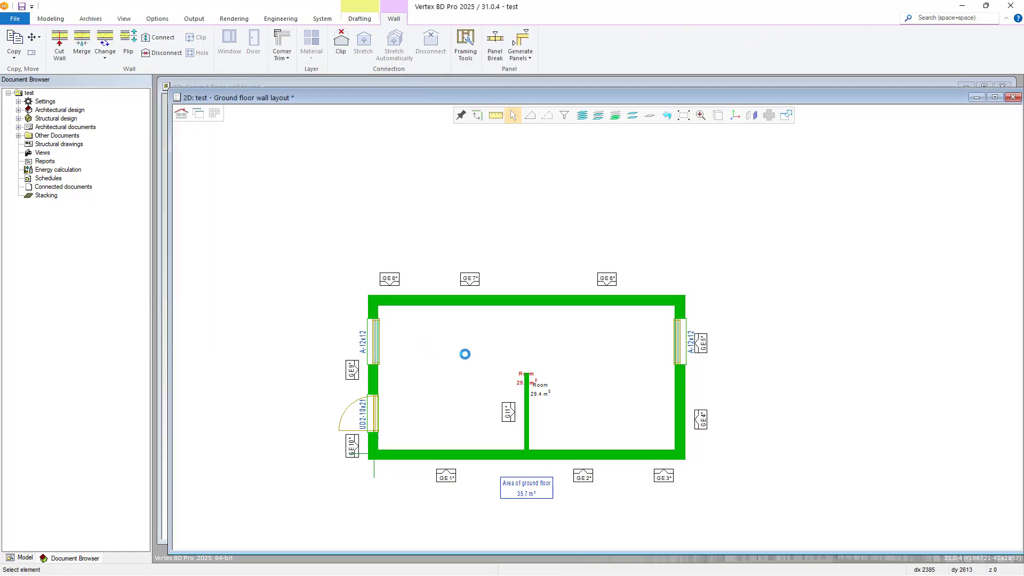
left_click(603, 357)
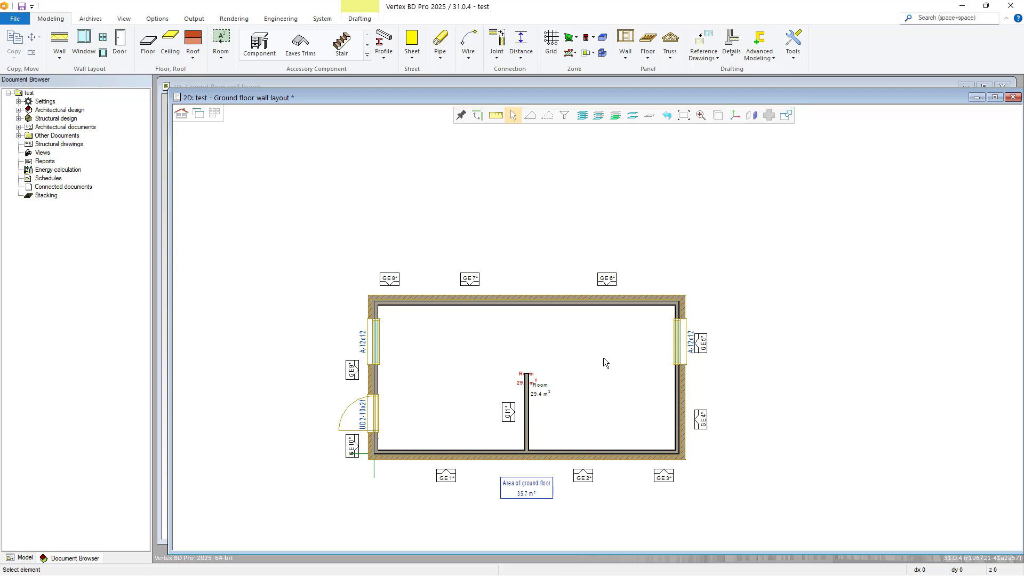
Generate the framing parts for all exterior wall panels and the interior partition panel.
left_click(439, 472)
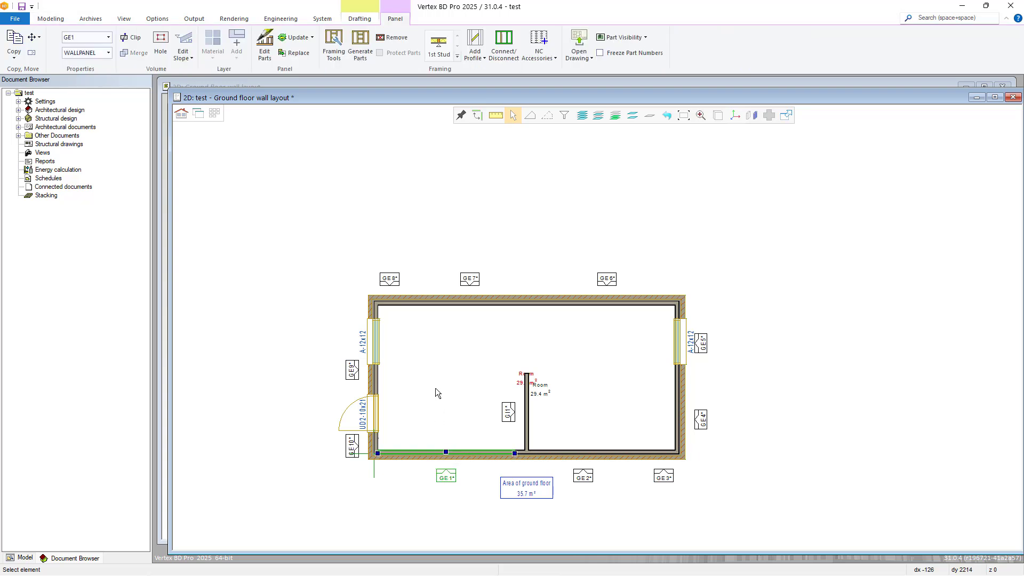
key("ctrl+a")
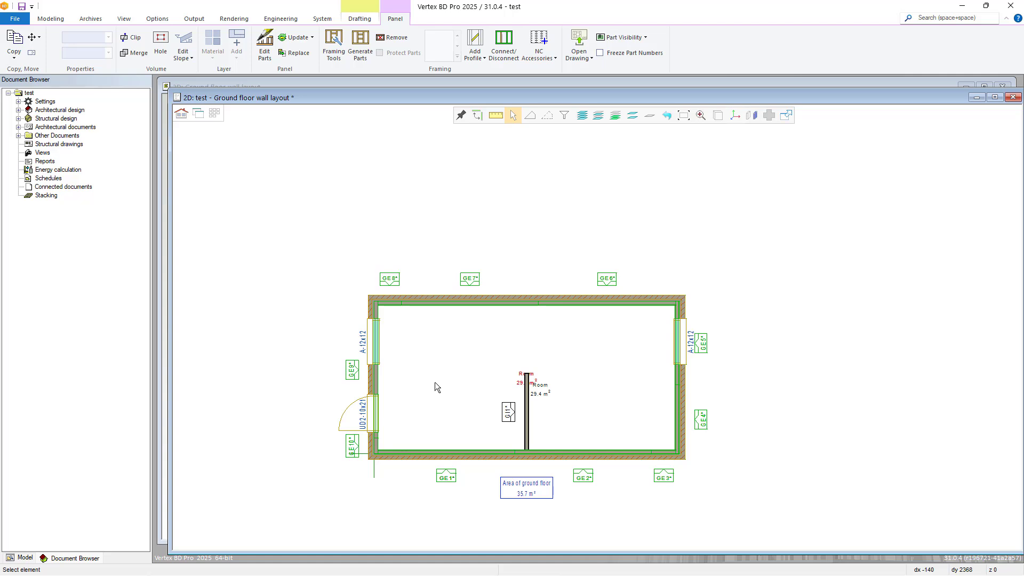
left_click(509, 420)
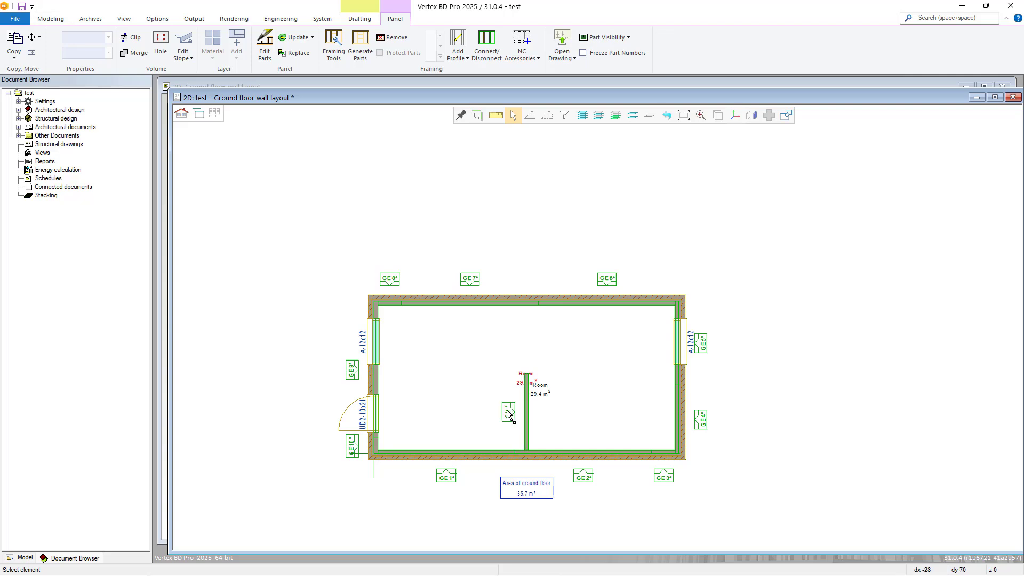
right_click(481, 373)
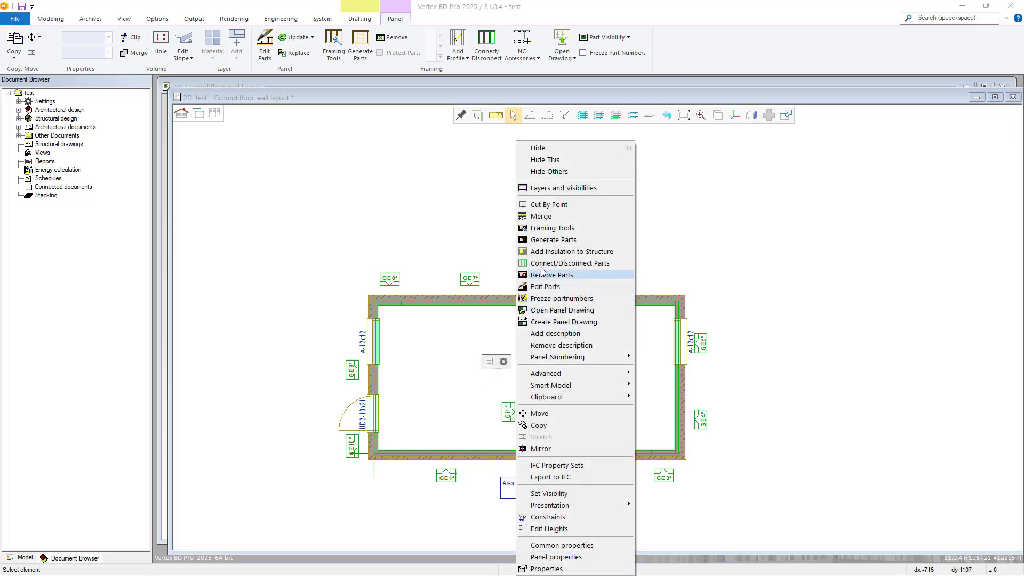
left_click(549, 240)
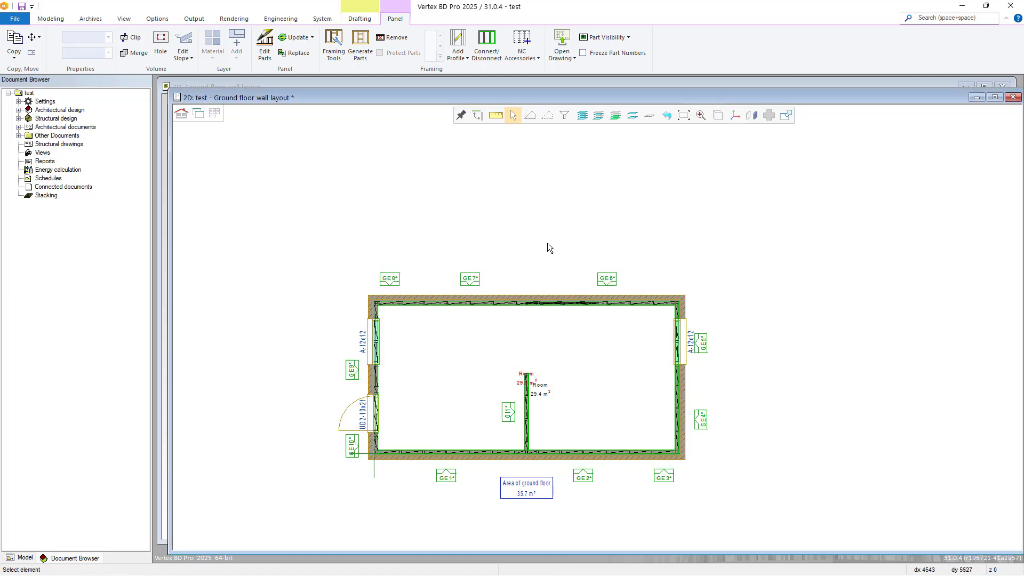
Generate utility holes in the wall panels for all pipe classes.
left_click(63, 21)
left_click(440, 58)
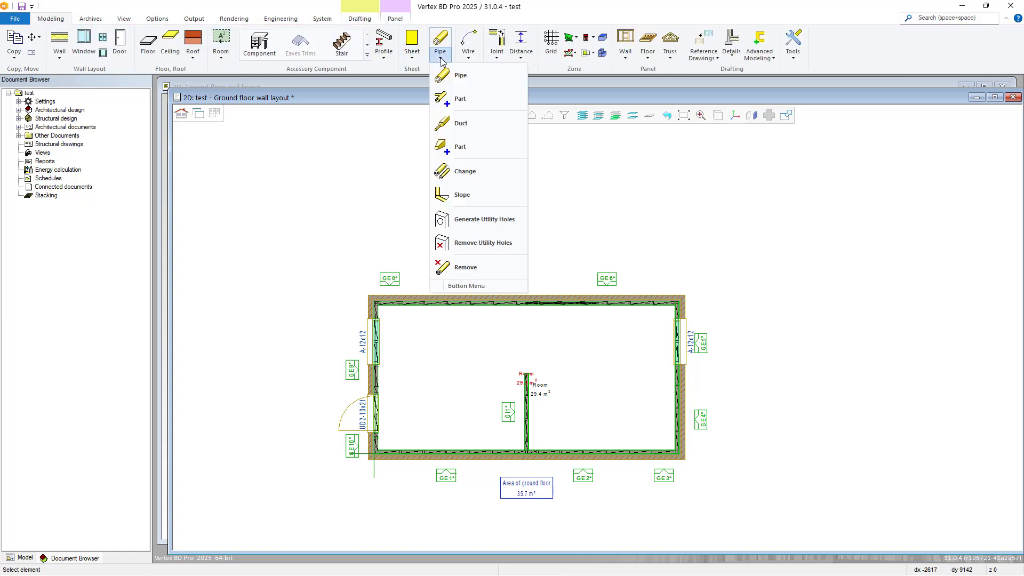
left_click(466, 220)
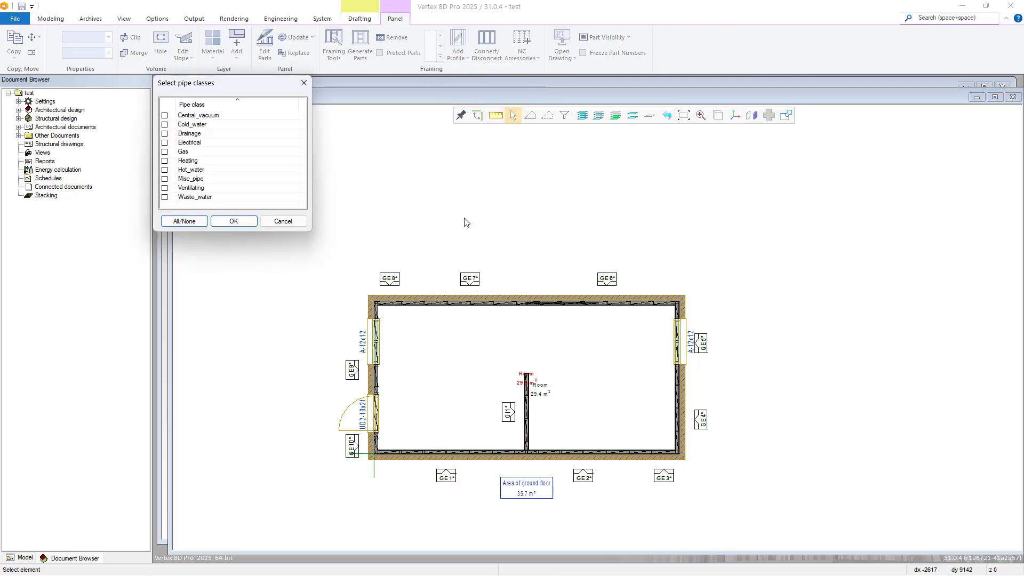
left_click(202, 226)
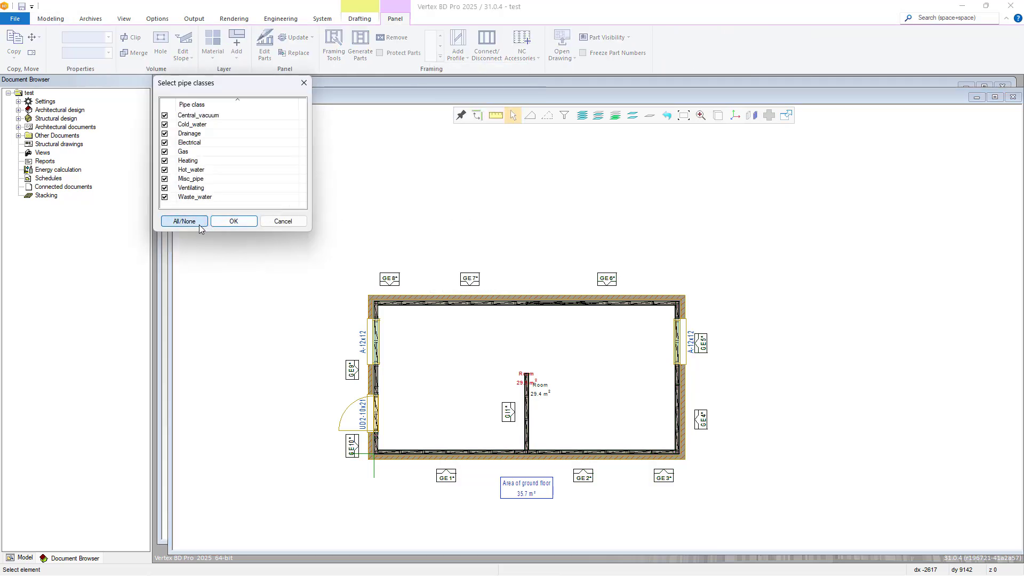
left_click(237, 223)
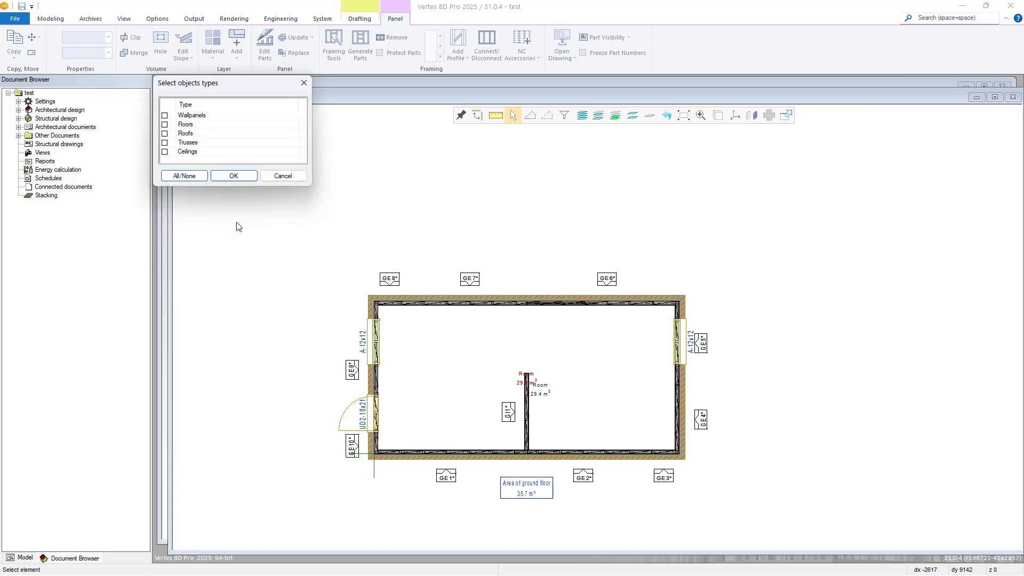
left_click(165, 116)
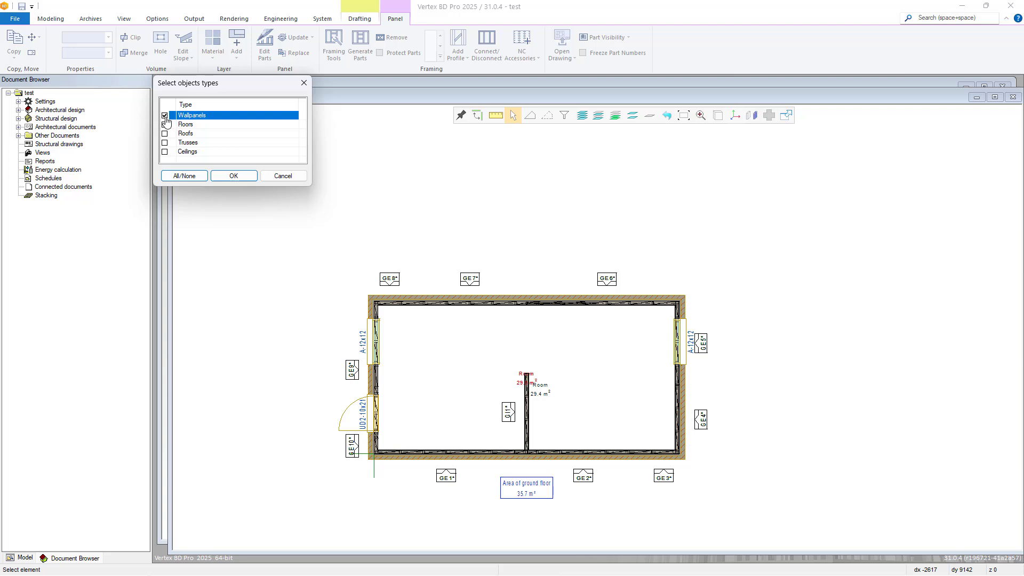
left_click(230, 176)
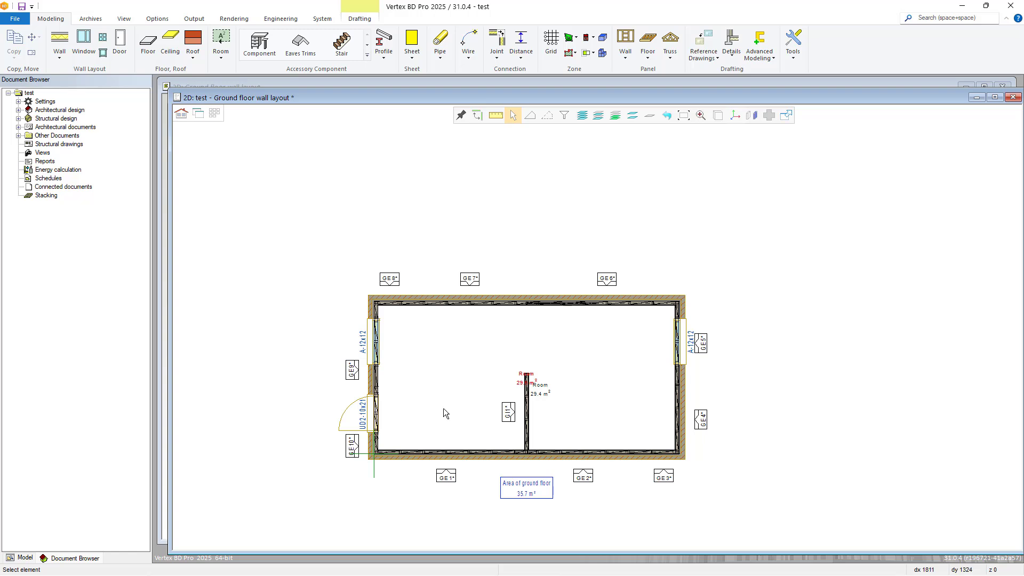
Open the parts of wall panel GE1 for editing and hide its first sheathing layer's sheets to expose the frame.
left_click(445, 473)
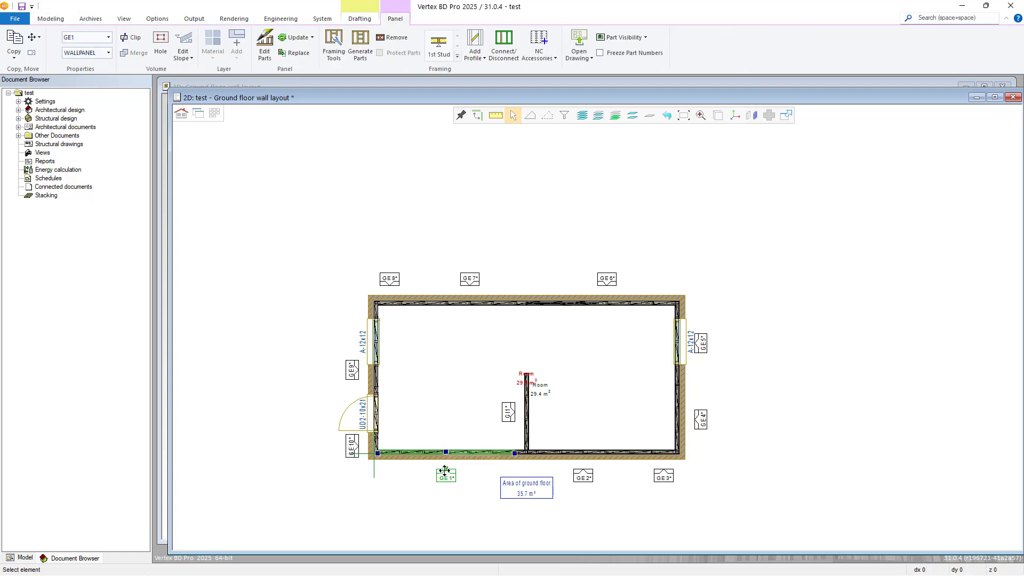
right_click(443, 420)
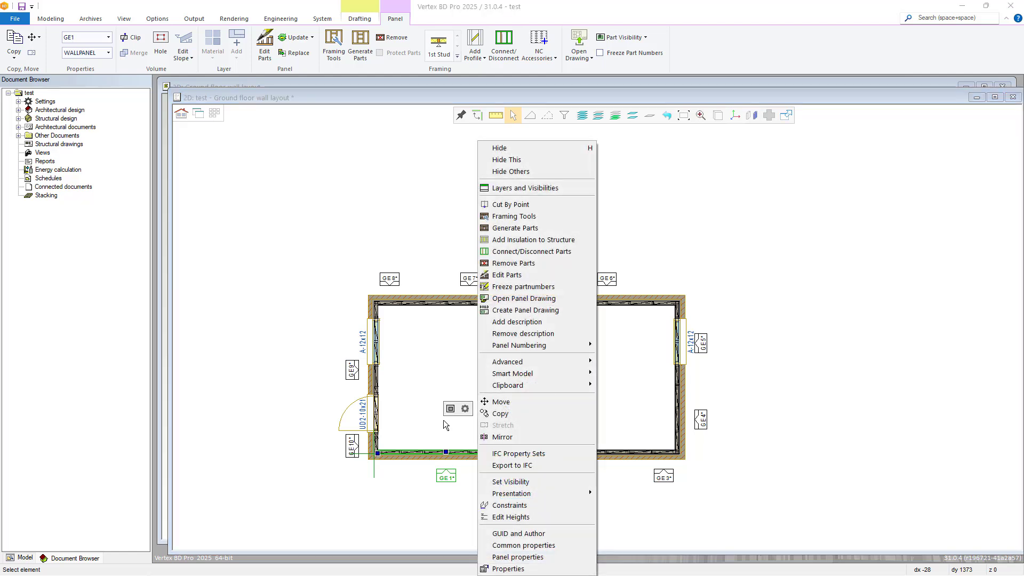
left_click(506, 275)
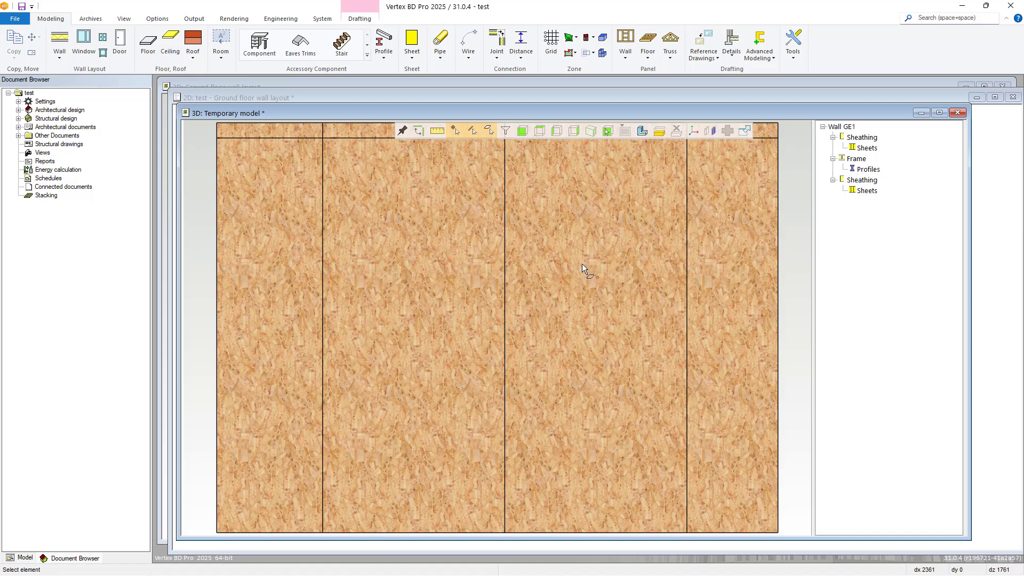
left_click(852, 149)
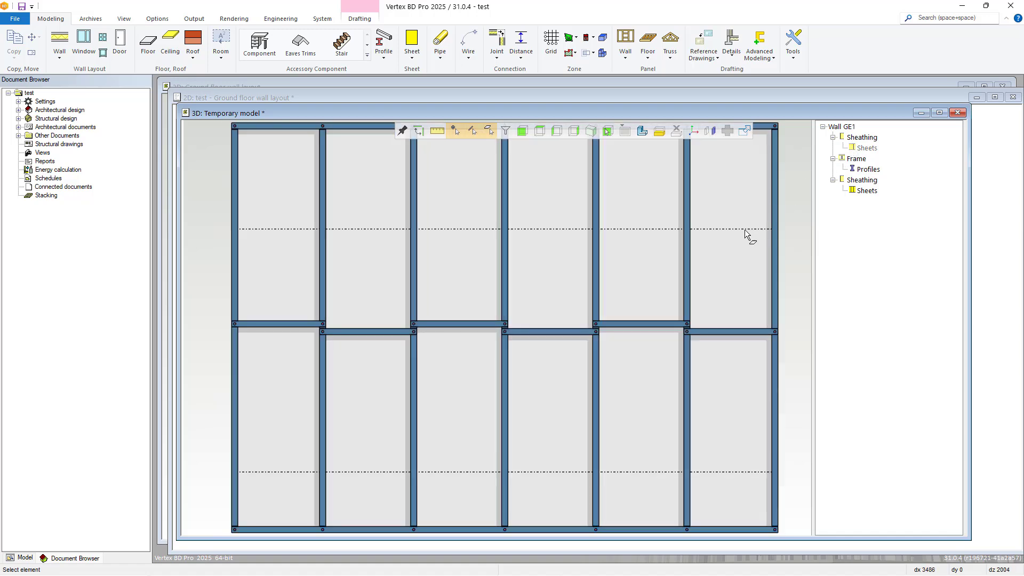
Add a K-brace with the By Panel profile to GE1's leftmost stud bay, spanning bottom to top plate, and close the panel model.
right_click(524, 270)
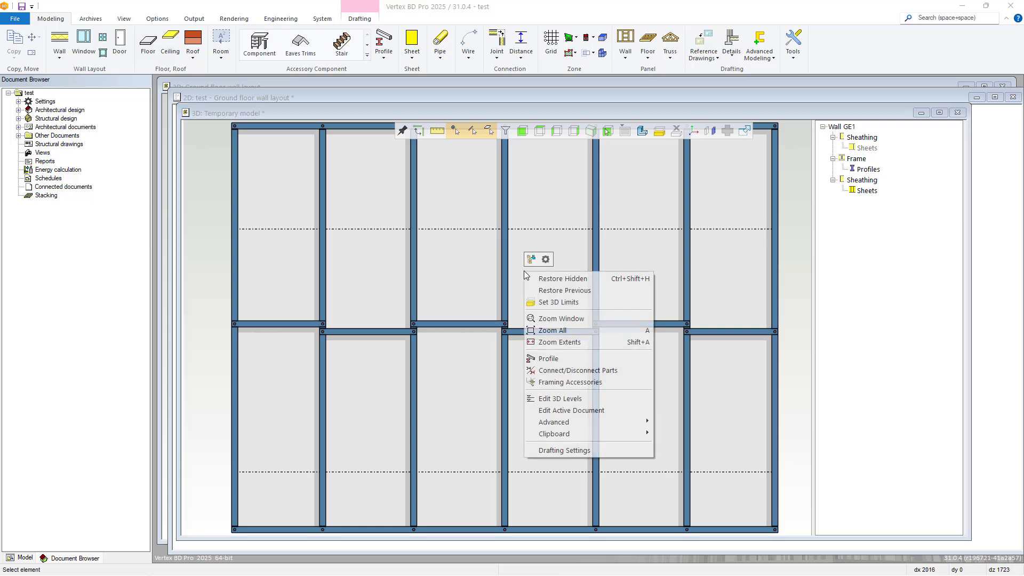
left_click(537, 382)
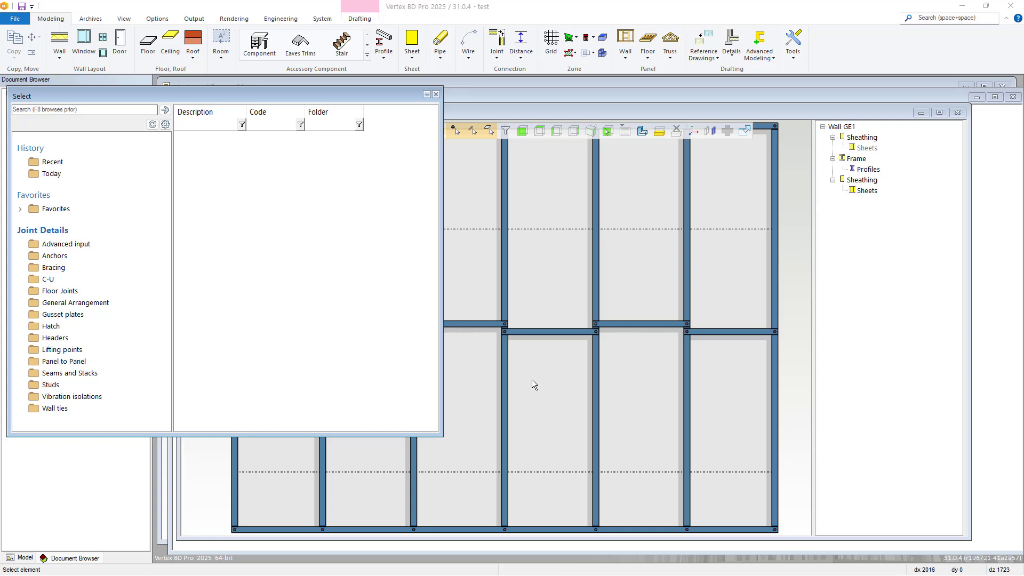
left_click(57, 268)
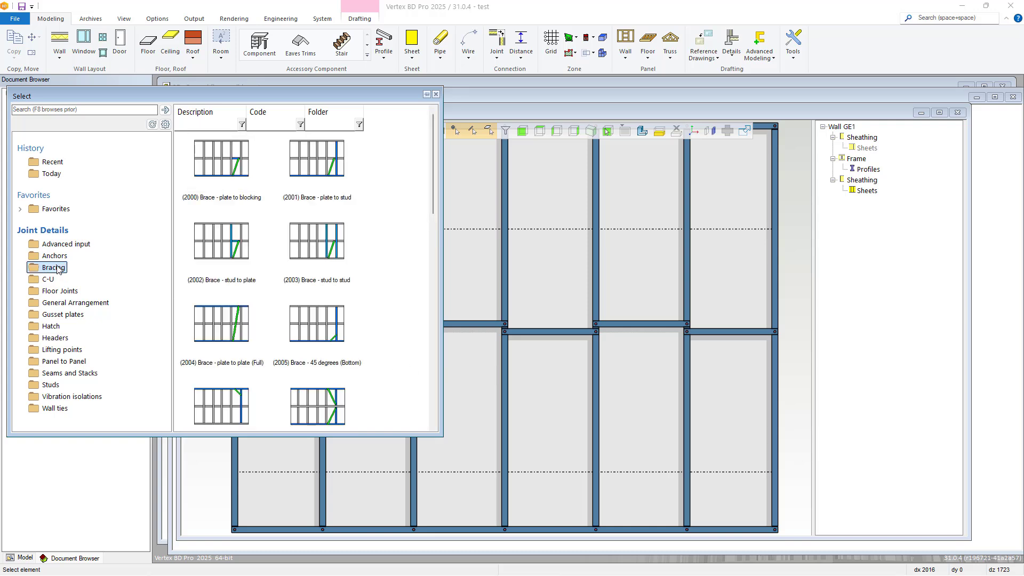
double_click(318, 405)
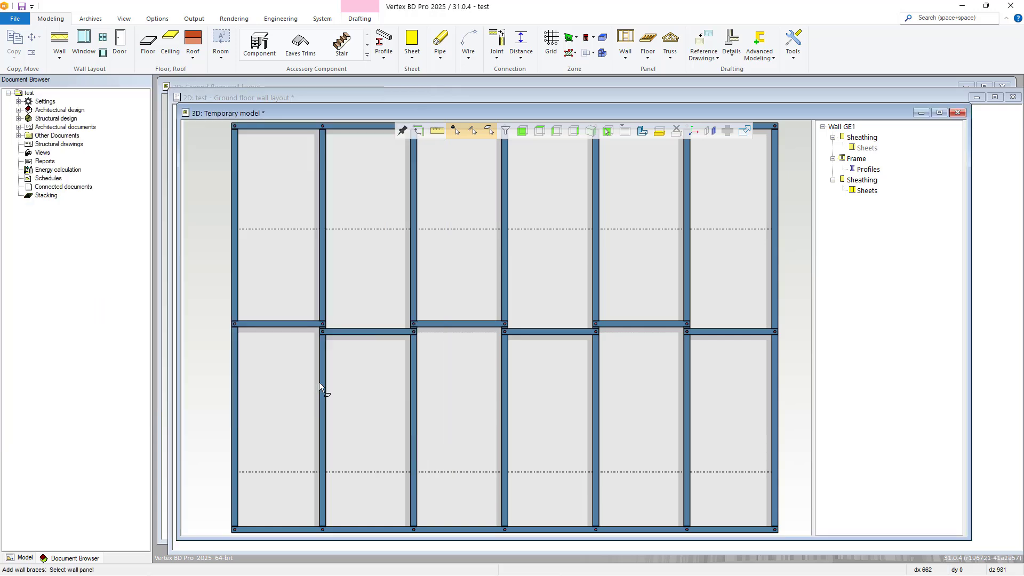
left_click(323, 376)
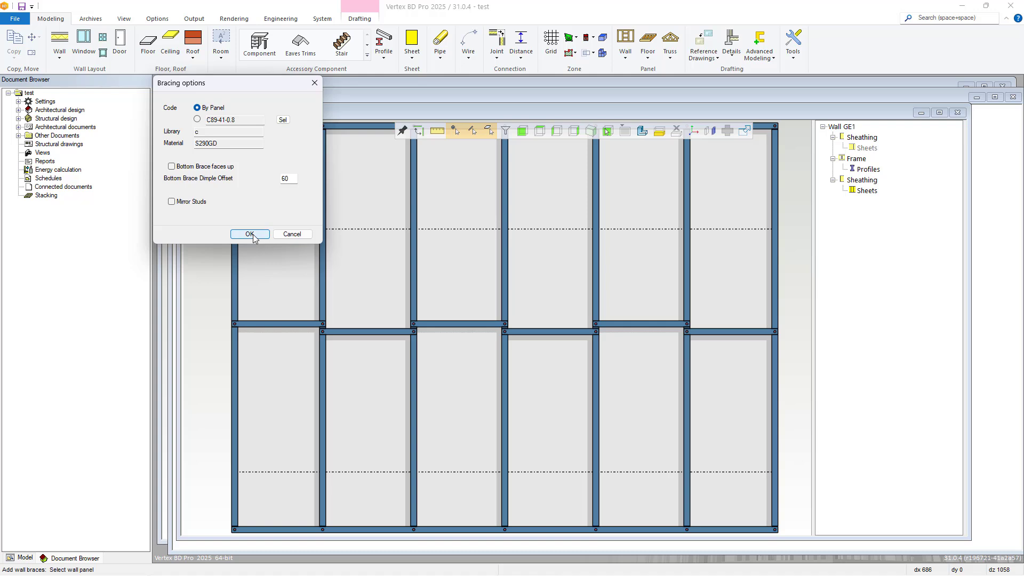
left_click(249, 234)
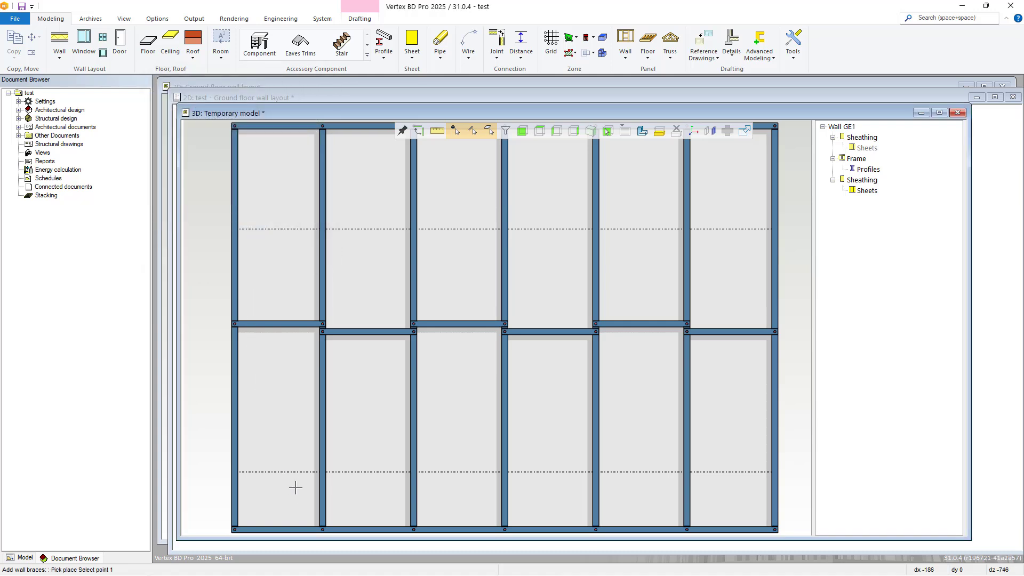
left_click(308, 517)
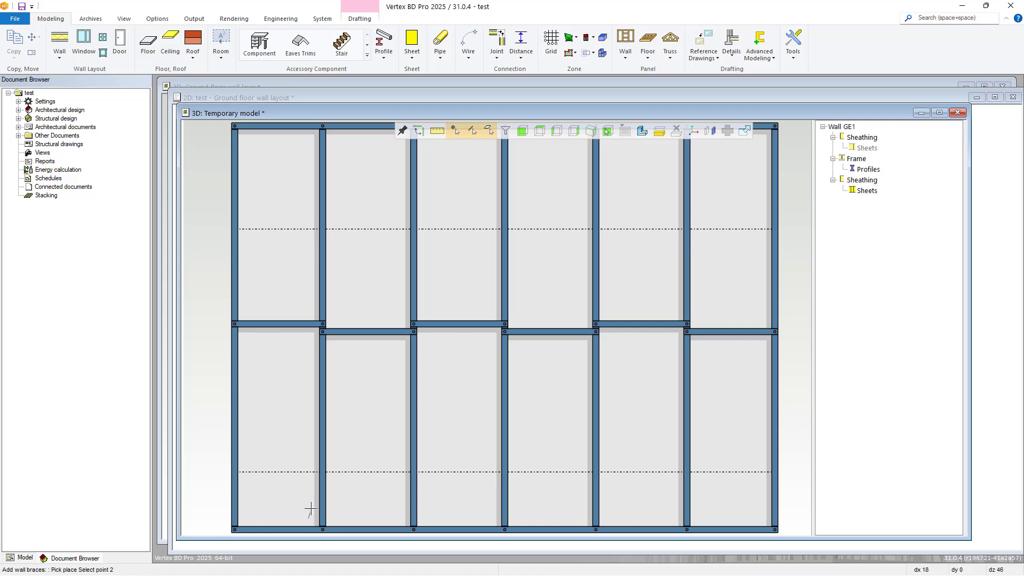
left_click(247, 138)
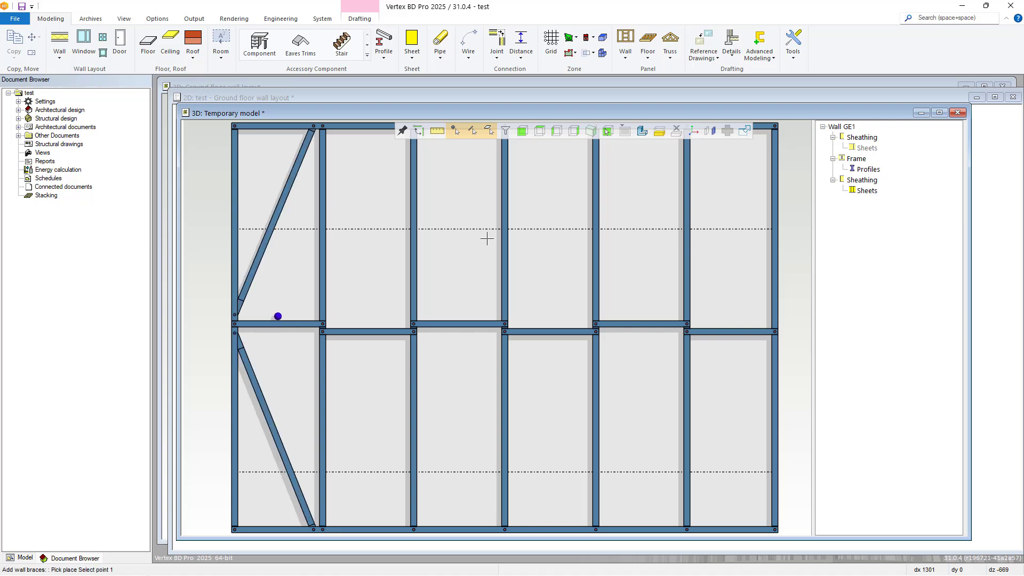
left_click(957, 112)
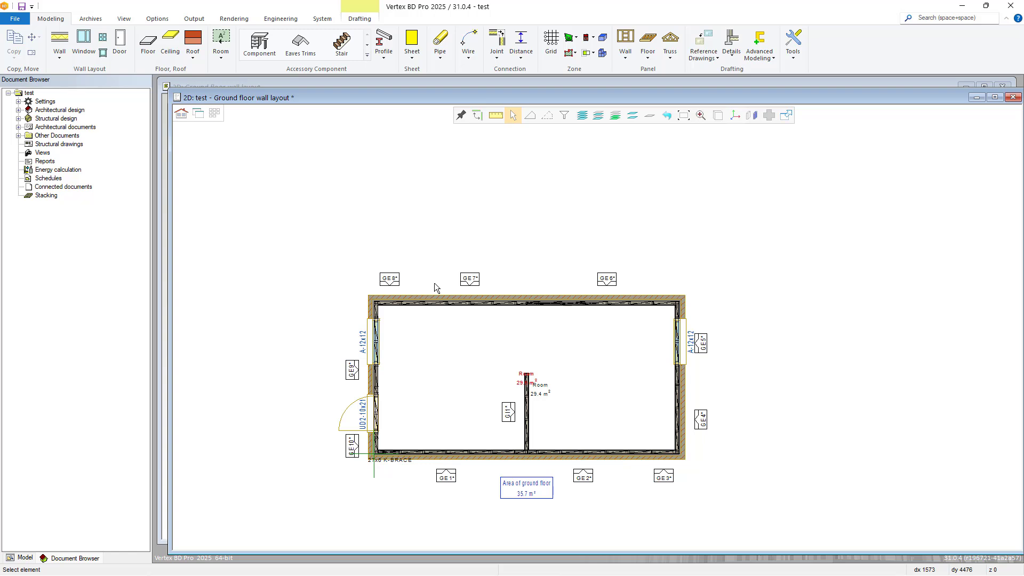
Open the Ground floor deck layout and add panel break lines to the deck at 2400 spacing, located from the partition wall's free end.
left_click(214, 114)
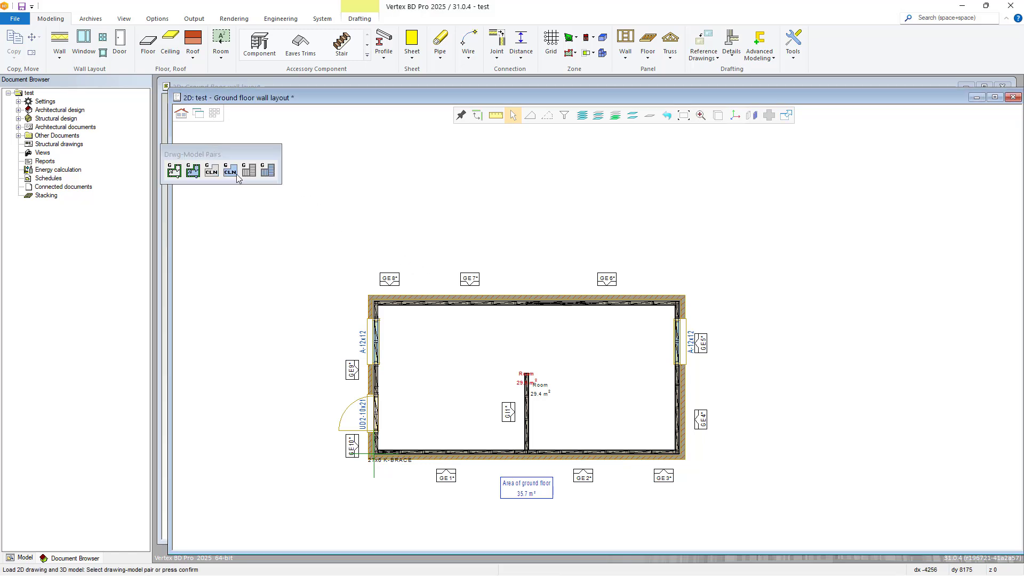
left_click(250, 172)
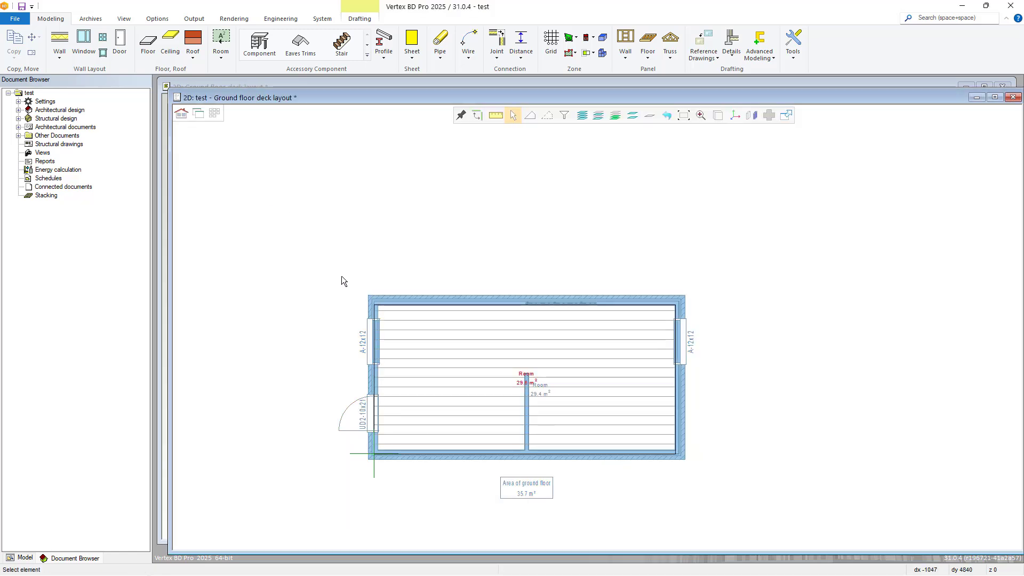
left_click(463, 364)
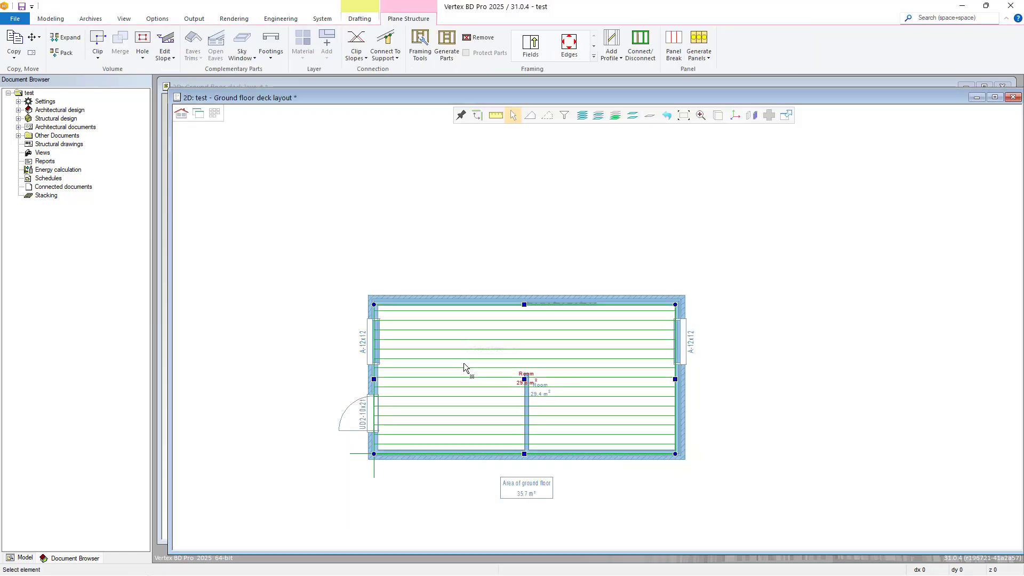
right_click(463, 364)
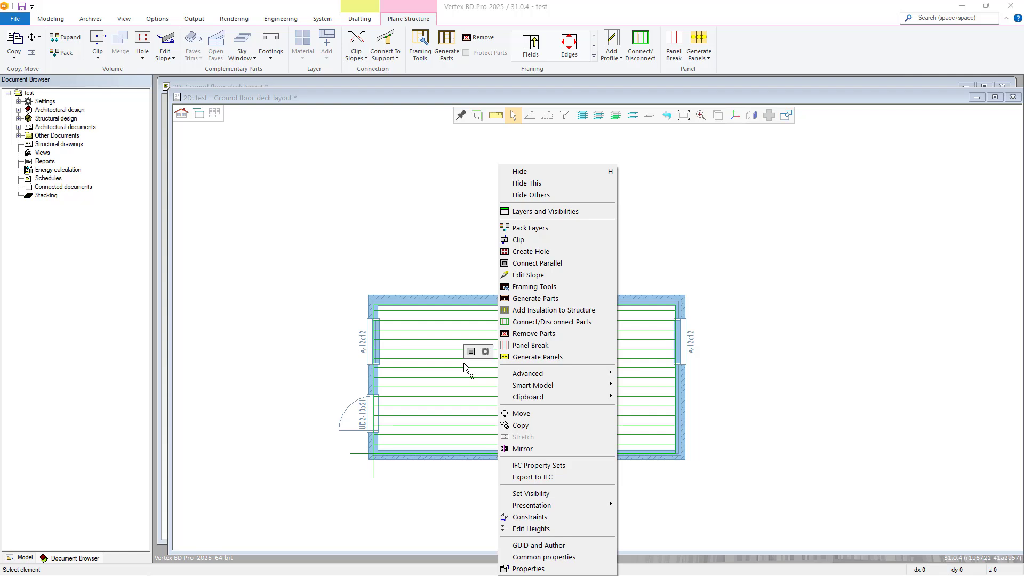
left_click(522, 345)
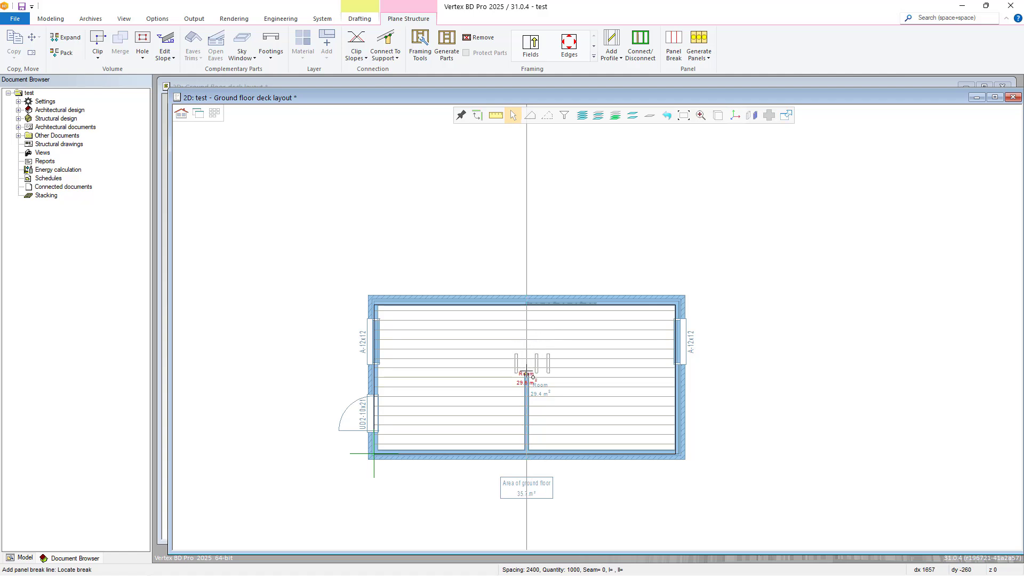
left_click(526, 373)
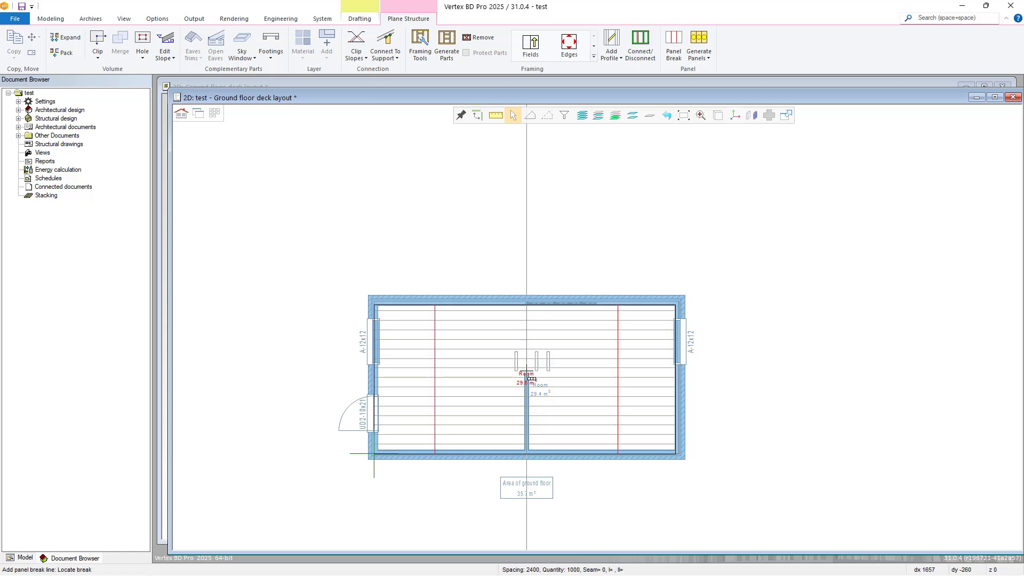
right_click(555, 355)
left_click(570, 546)
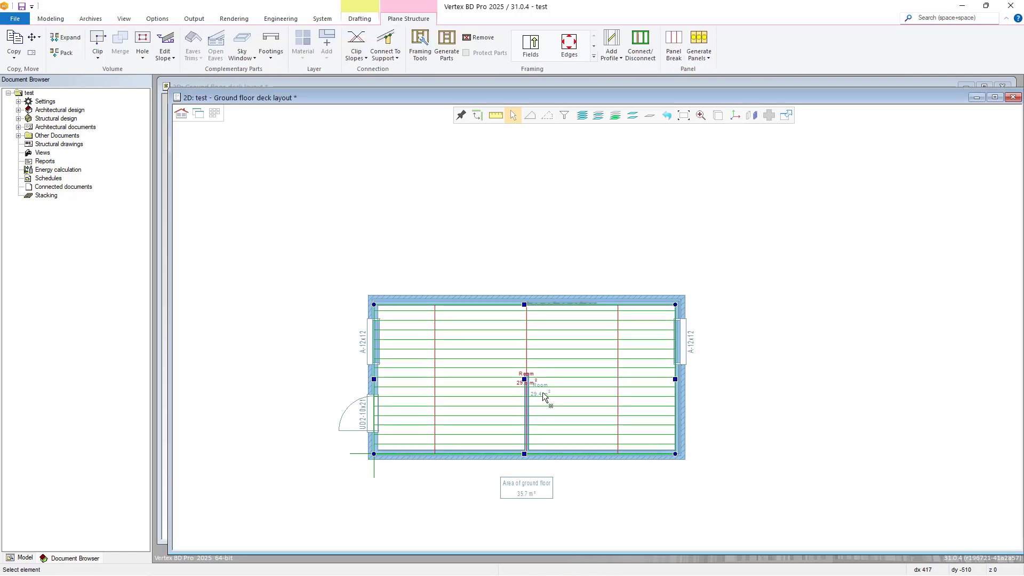
Generate floor panels from all four deck fields with GF numbering from 1, structure FLOORPANEL_COMMON, use FLOORPANEL, and panel breaks removed.
right_click(568, 362)
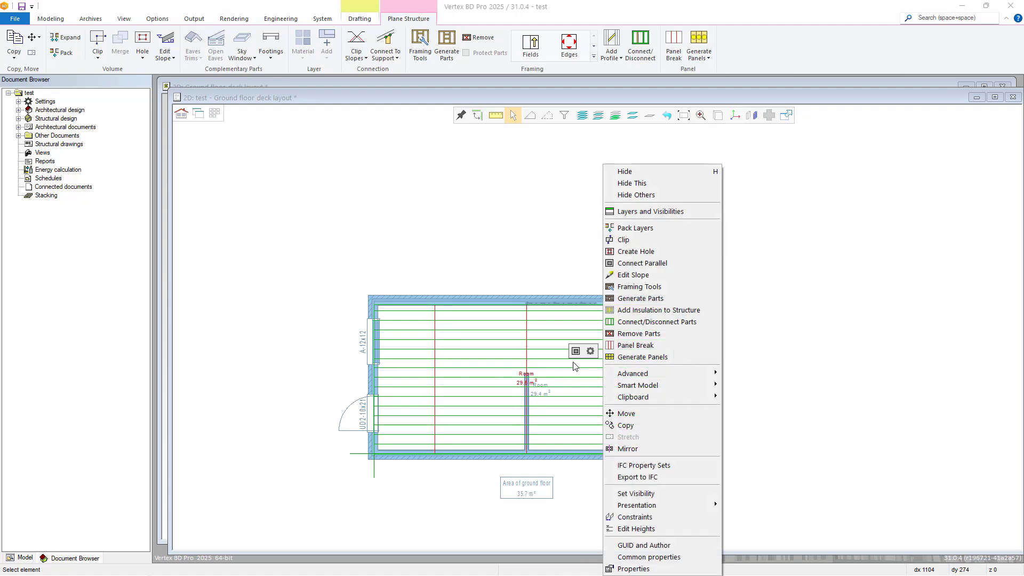
left_click(630, 357)
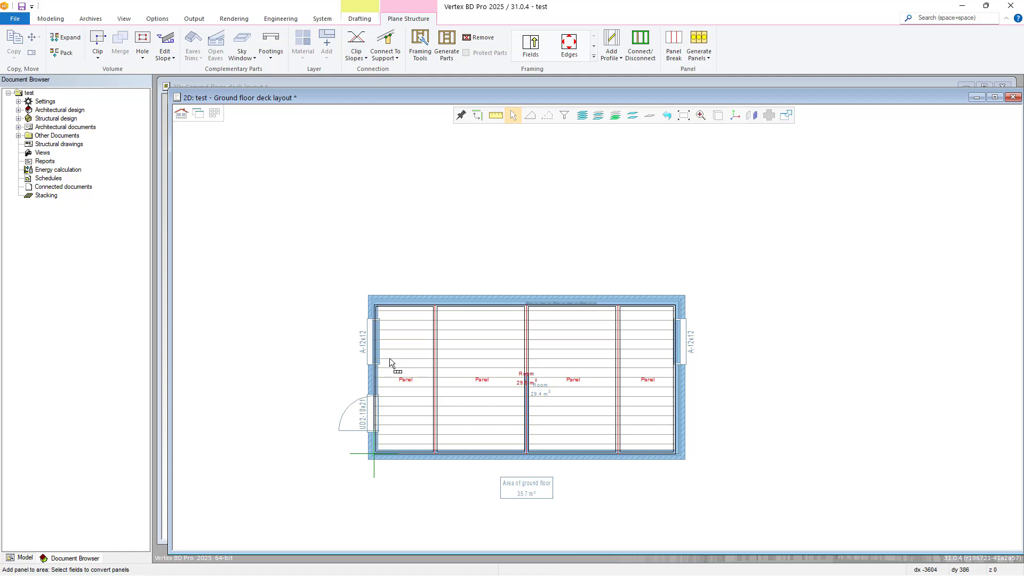
left_click_drag(389, 359, 671, 403)
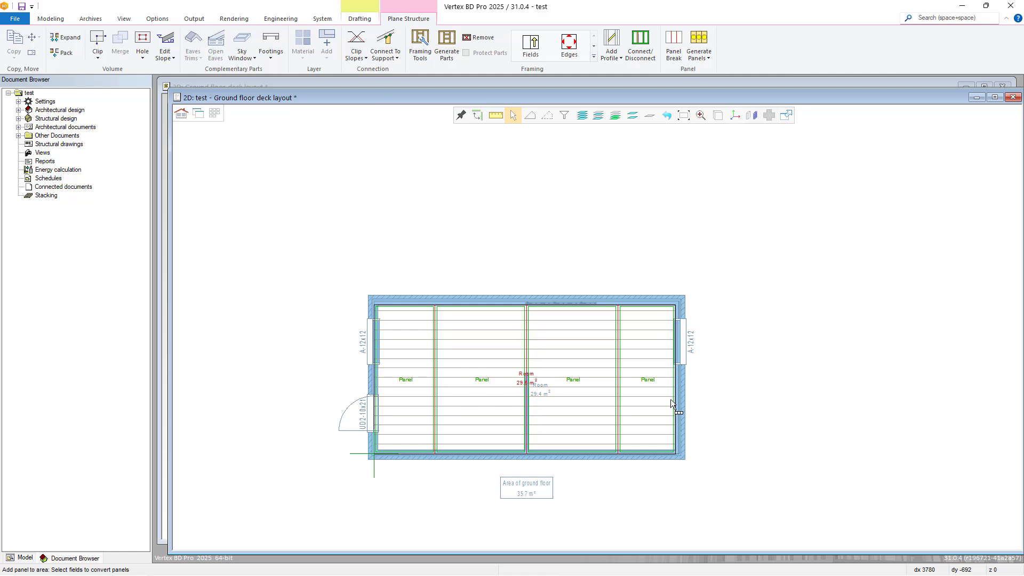
right_click(672, 404)
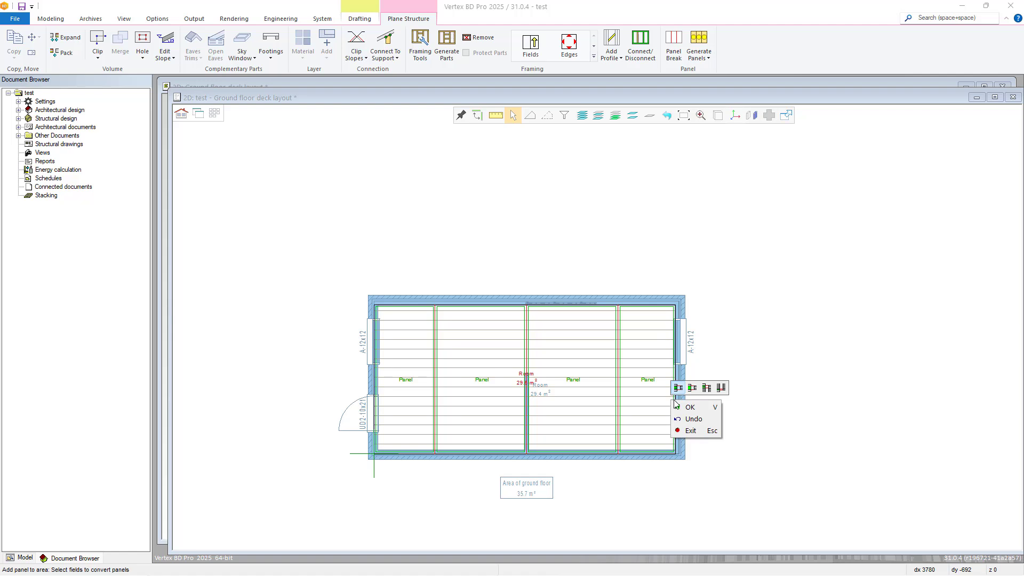
left_click(681, 406)
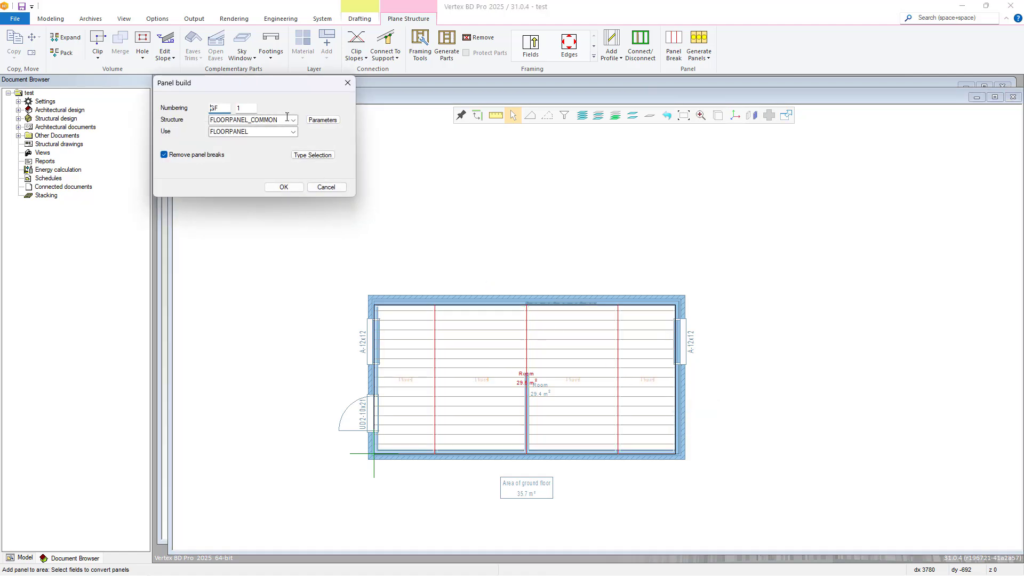
left_click(284, 187)
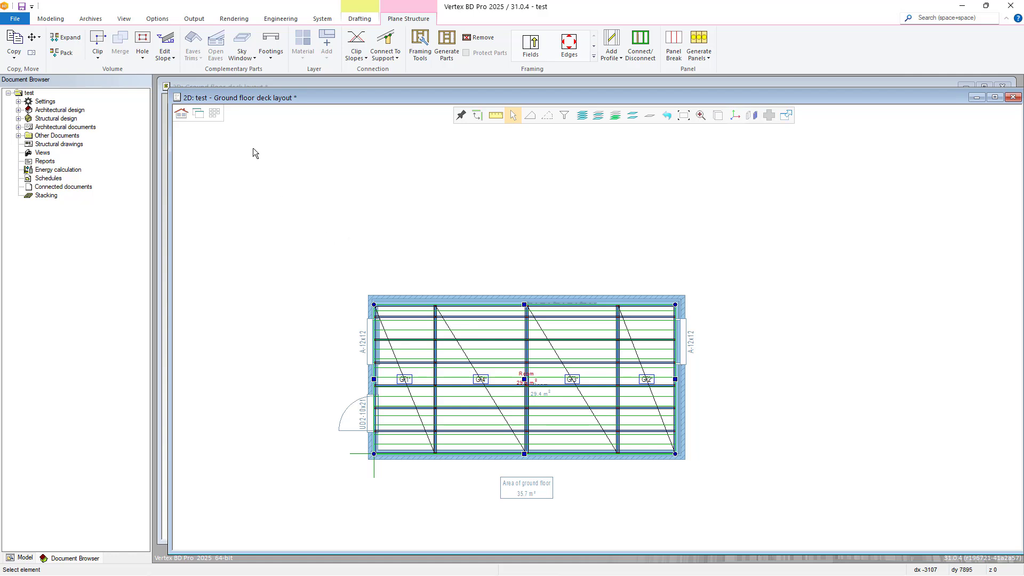
Open the Ground floor ceiling layout and add panel break lines to the ceiling at 2400 spacing, located from the partition wall's free end.
left_click(216, 118)
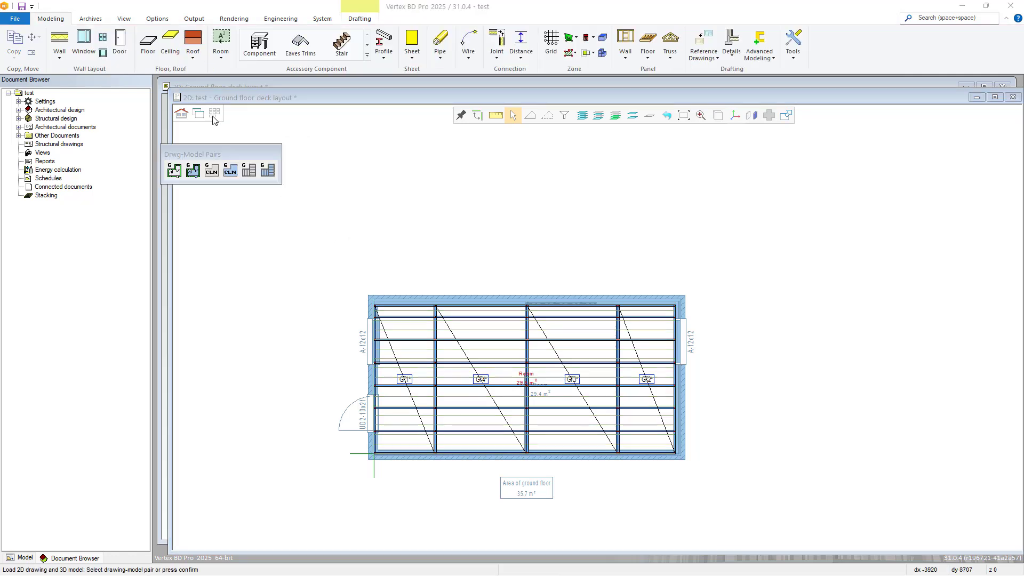
left_click(510, 383)
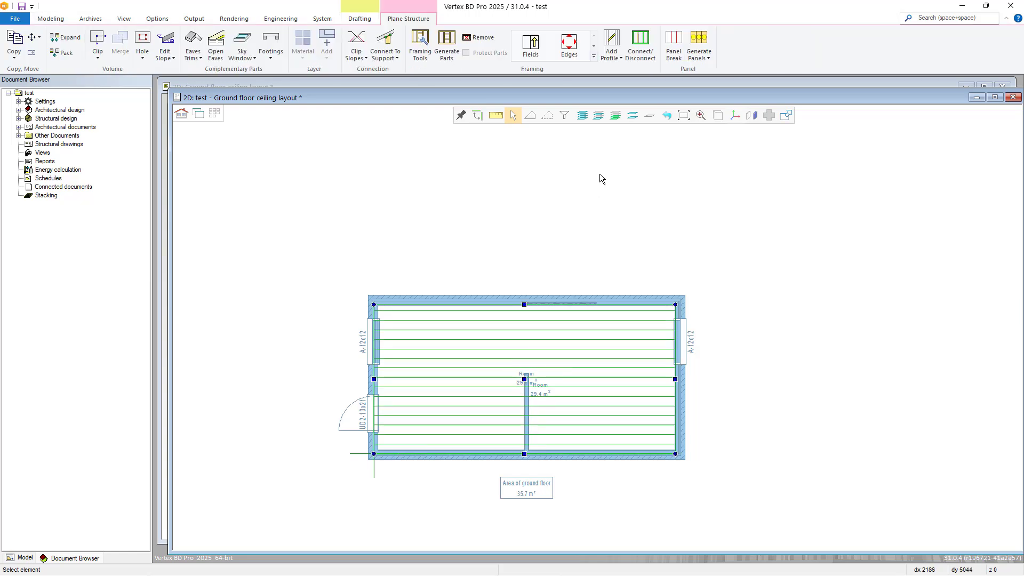
left_click(678, 45)
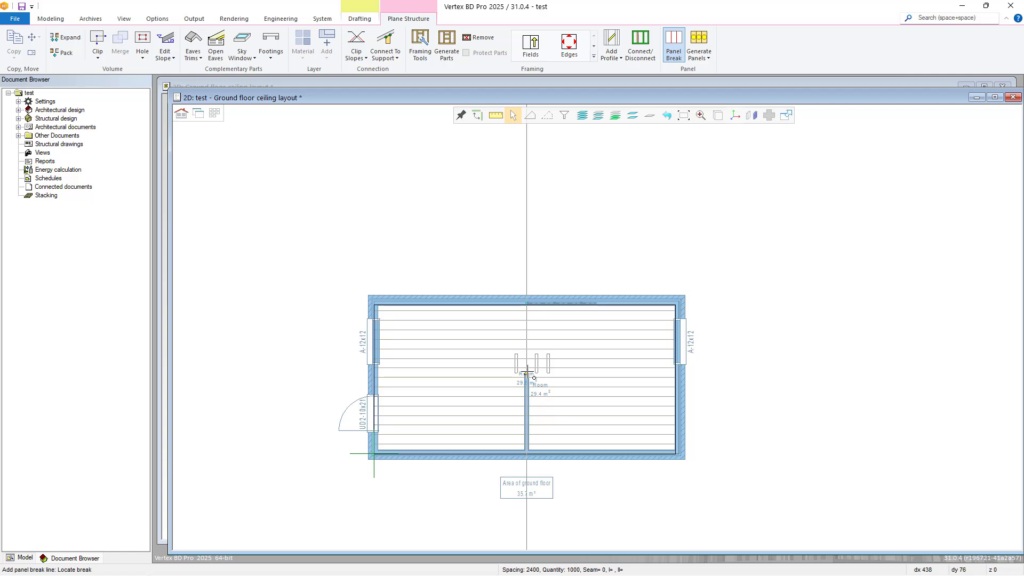
left_click(526, 372)
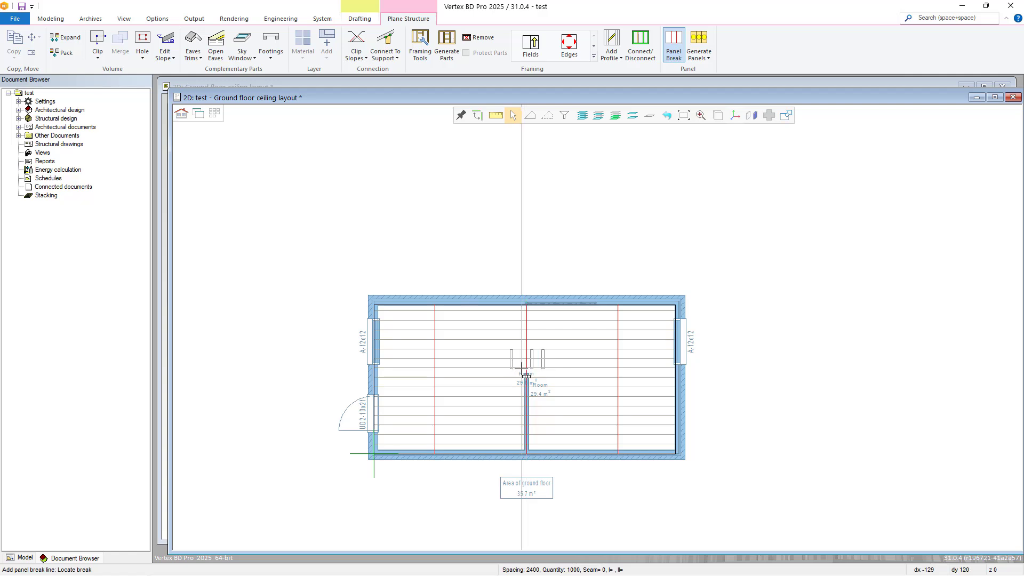
right_click(508, 366)
left_click(525, 545)
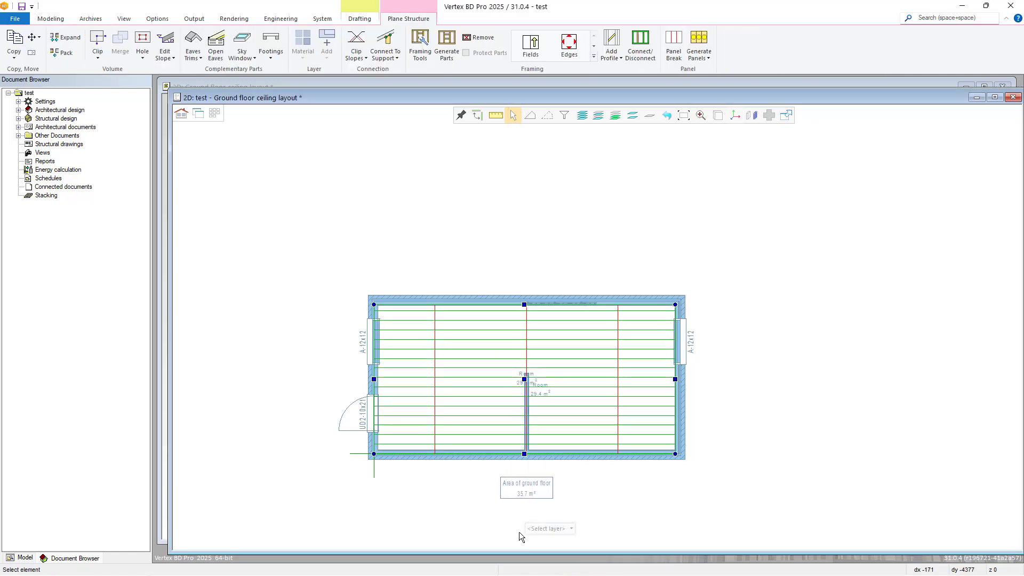
Generate ceiling panels from all four fields with GC numbering from 4, structure CEILINGPANEL_COMMON, use CEILINGPANEL, and panel breaks removed.
right_click(498, 378)
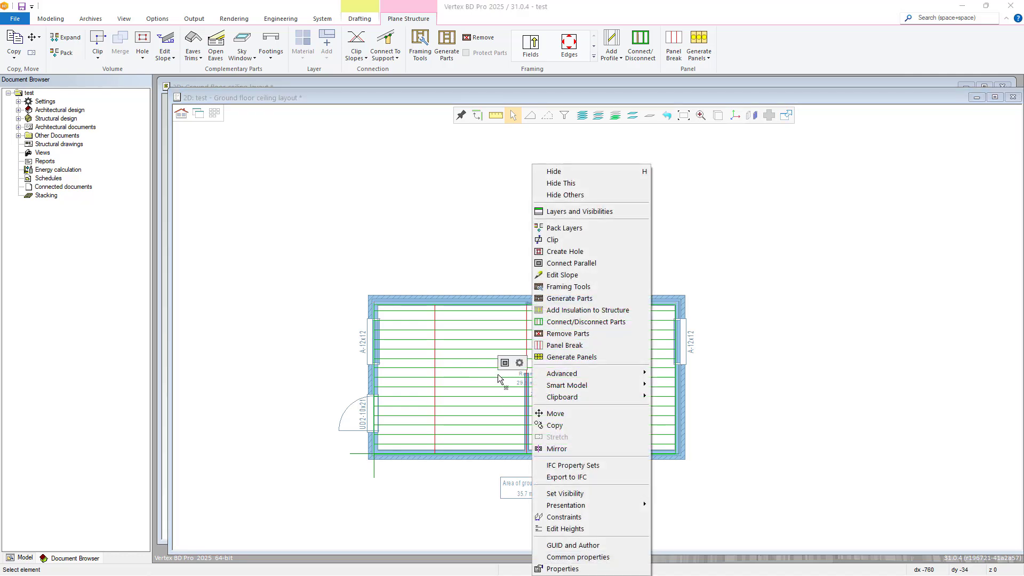
left_click(552, 357)
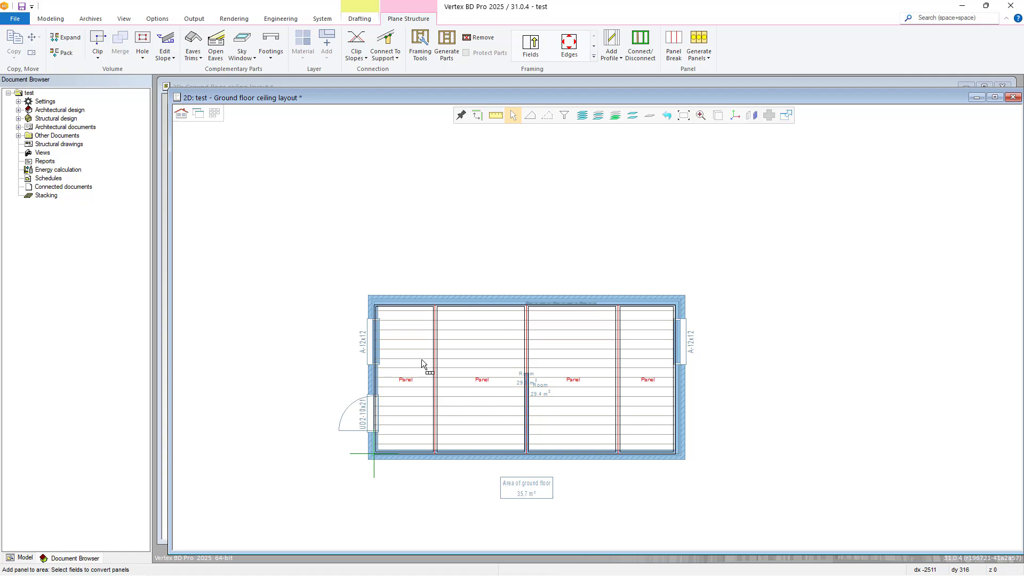
left_click_drag(392, 359, 659, 400)
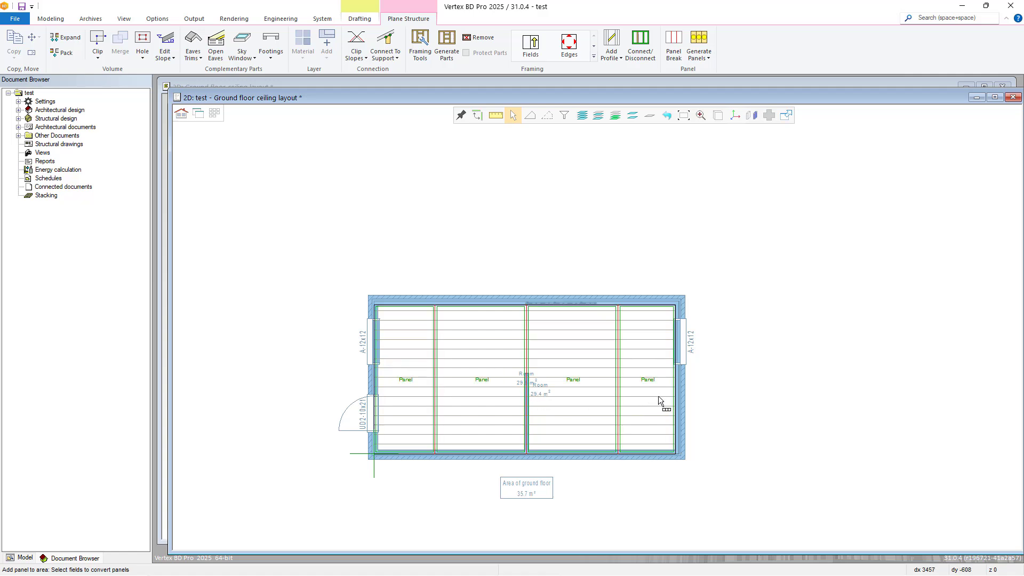
right_click(658, 397)
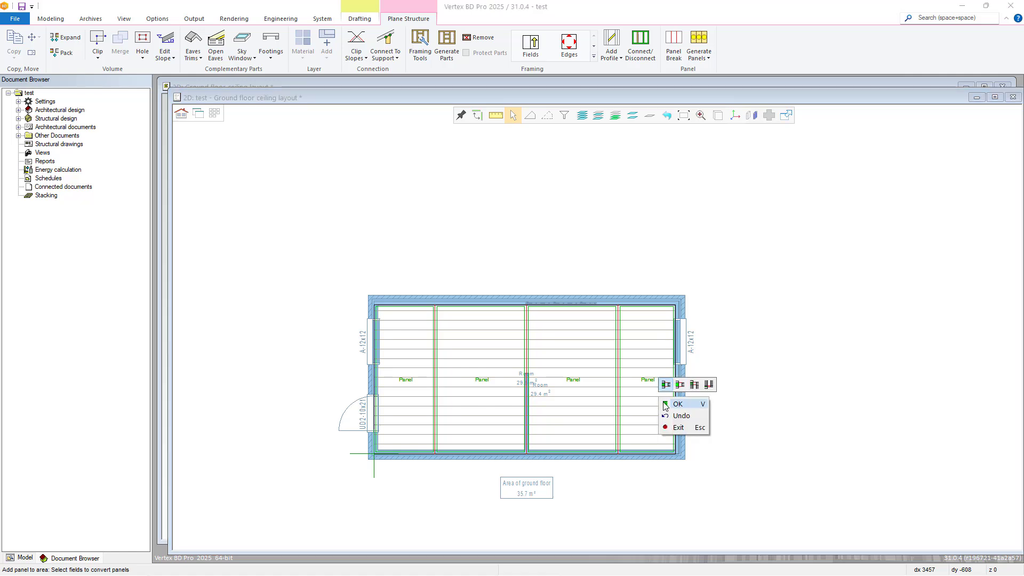
left_click(665, 406)
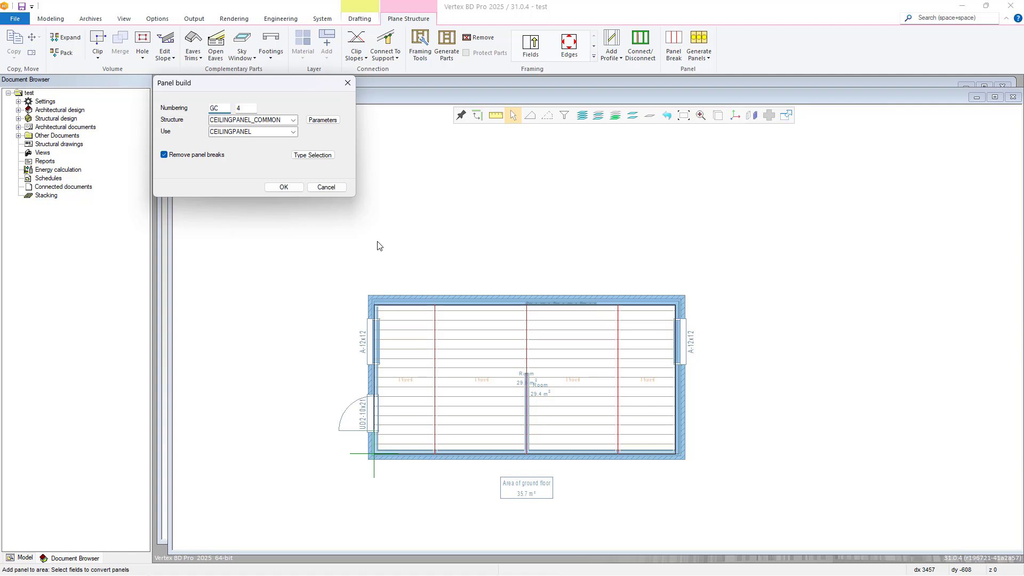
left_click(283, 190)
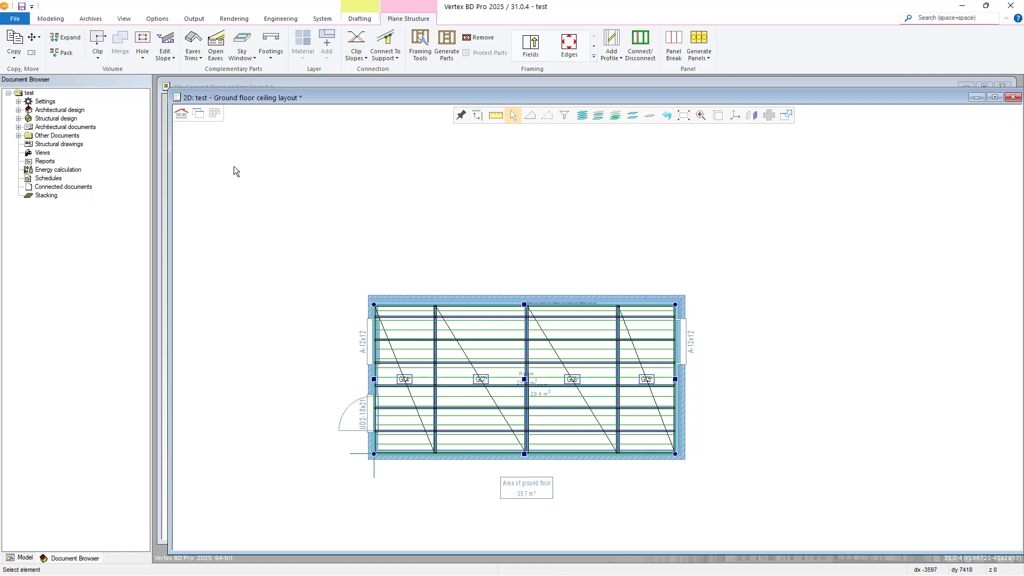
Switch to the 3D model and inspect the Ground floor ceiling framing on top of the wall panels.
left_click(198, 113)
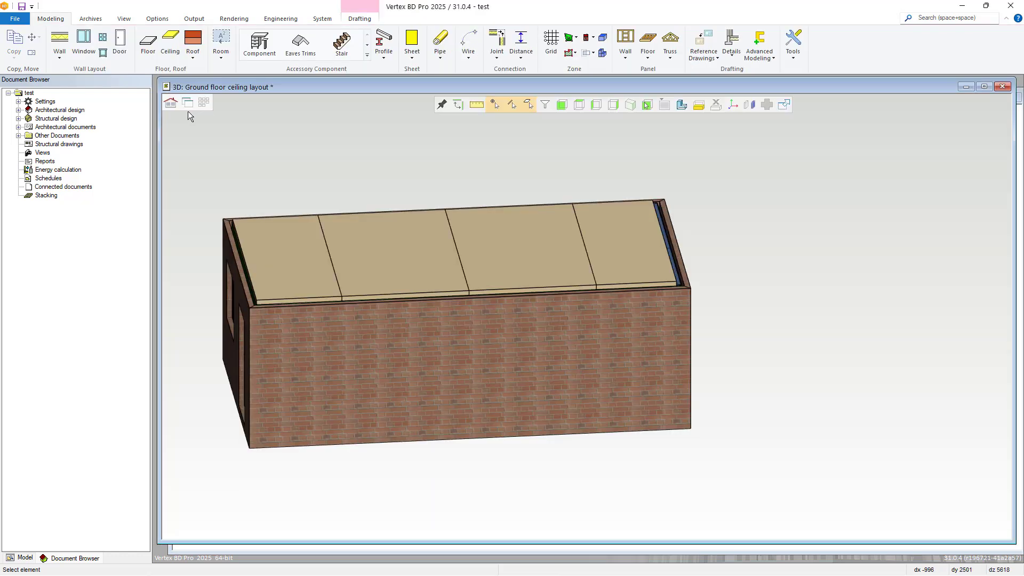
scroll(586, 315, "up", 3)
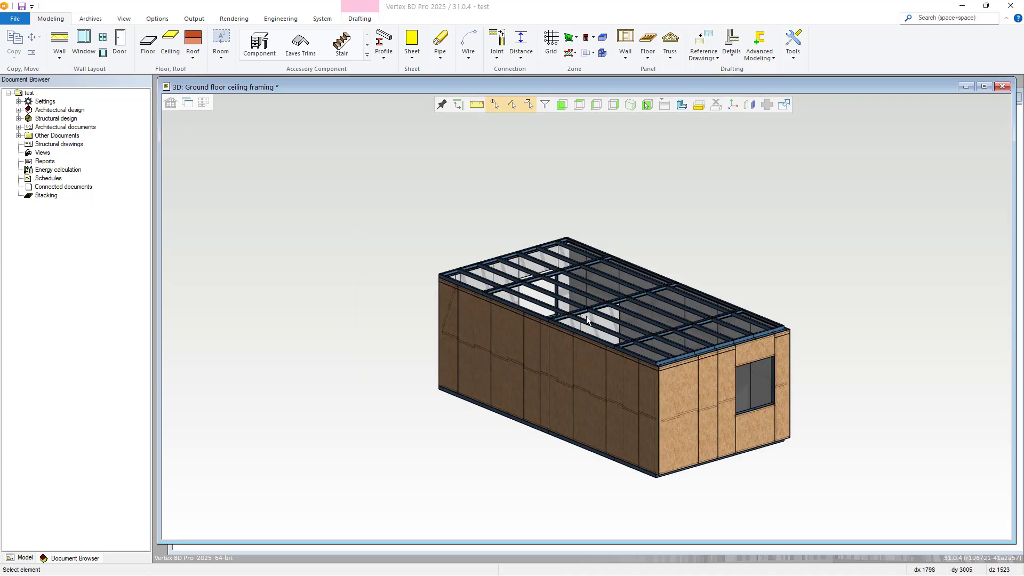
middle_click_drag(573, 345, 613, 331)
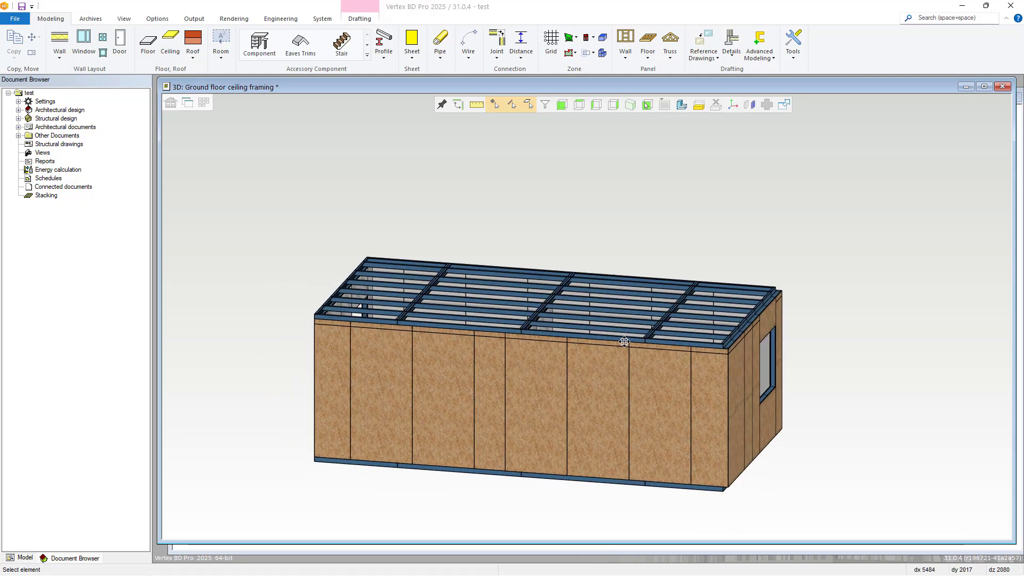
Create panel drawings for all ceiling, floor and wall panels, accepting the Floor Panel A4, Ceiling Panel A4 and default wall panel templates.
left_click(194, 19)
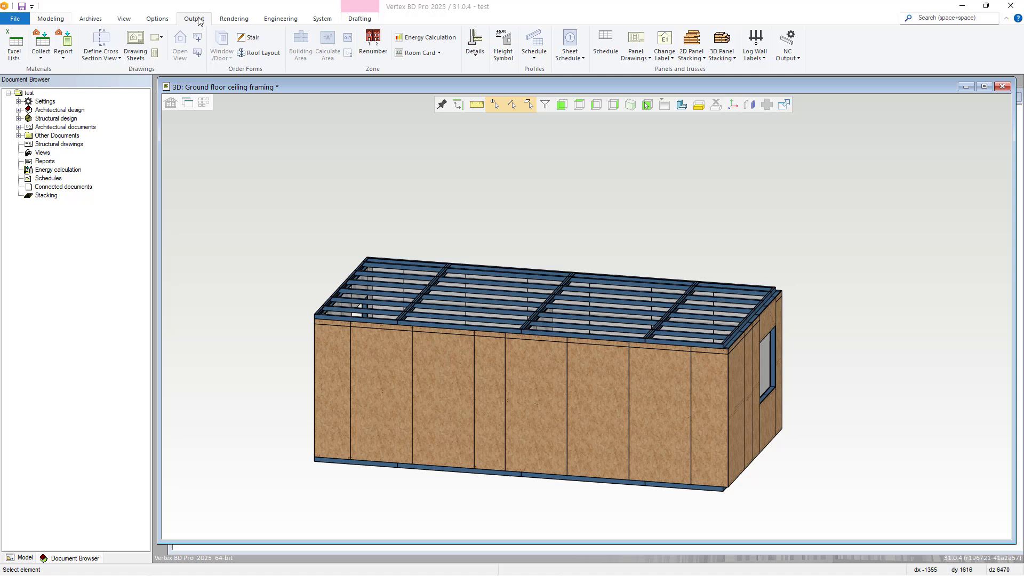
left_click(635, 41)
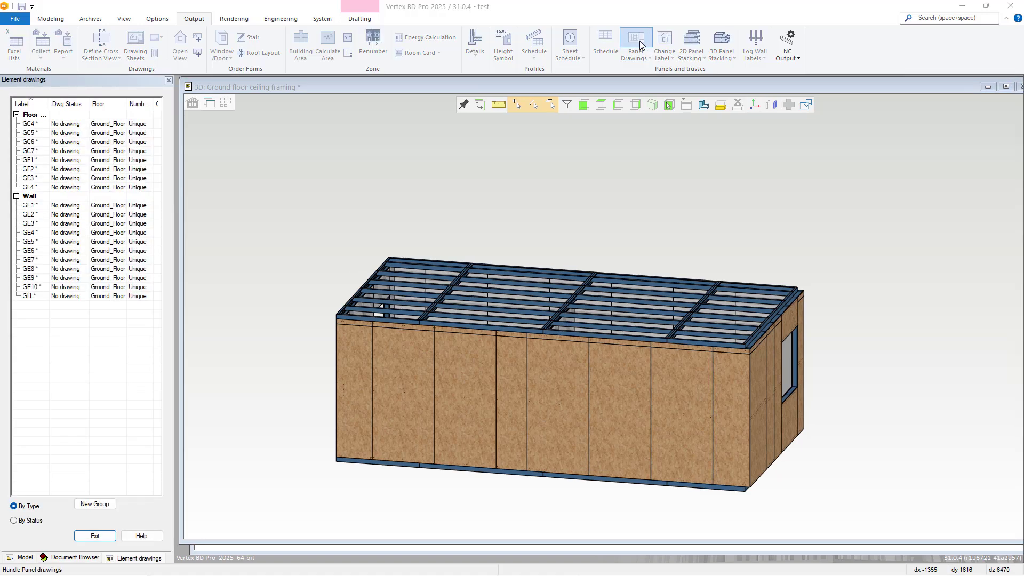
left_click(67, 125)
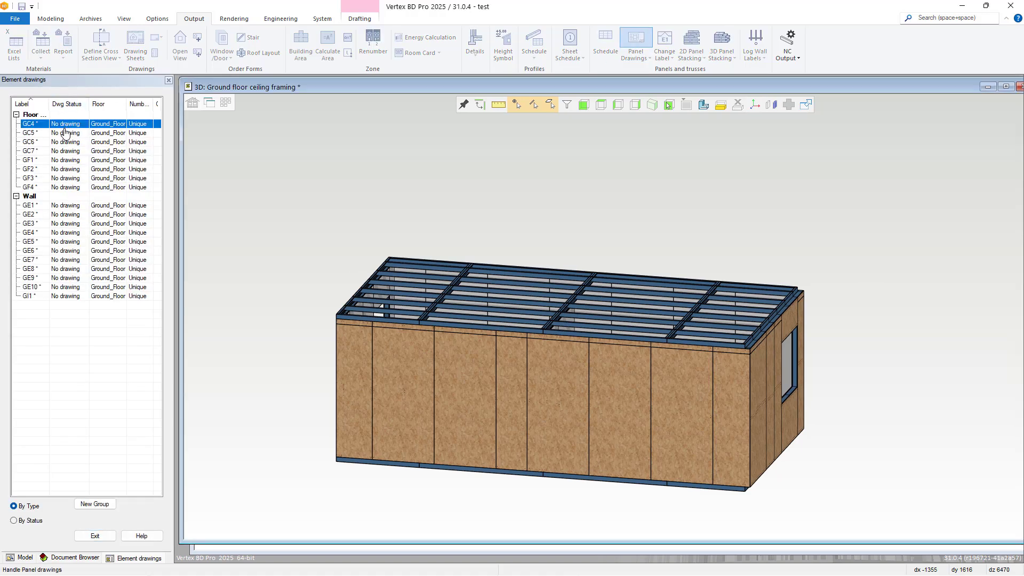
left_click(65, 296, "shift")
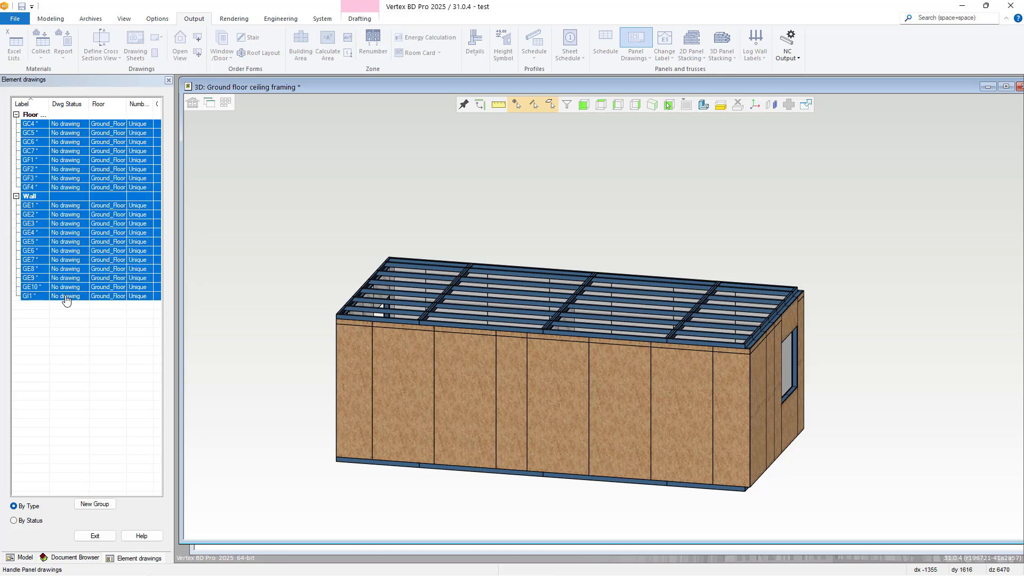
right_click(66, 297)
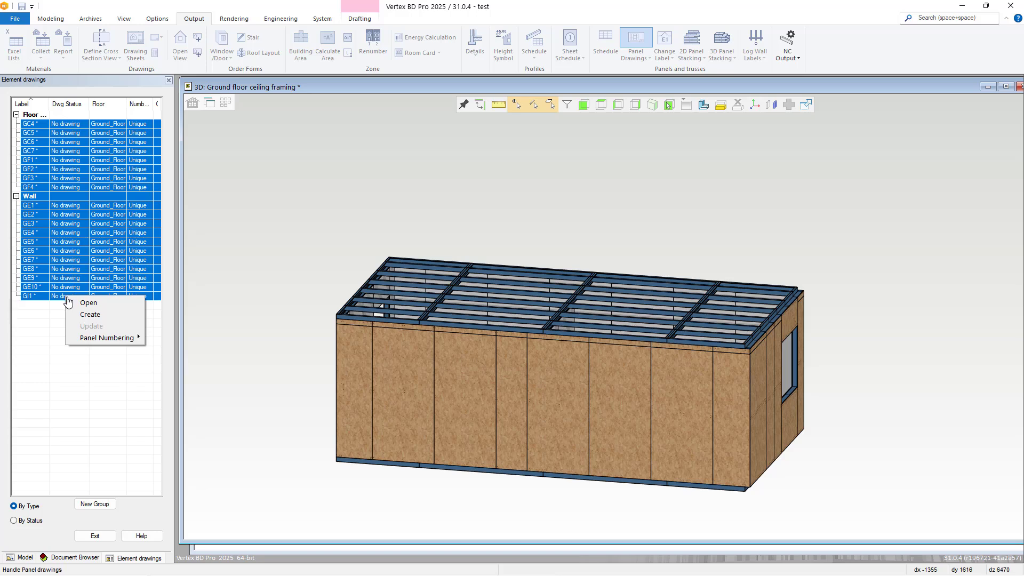
left_click(84, 316)
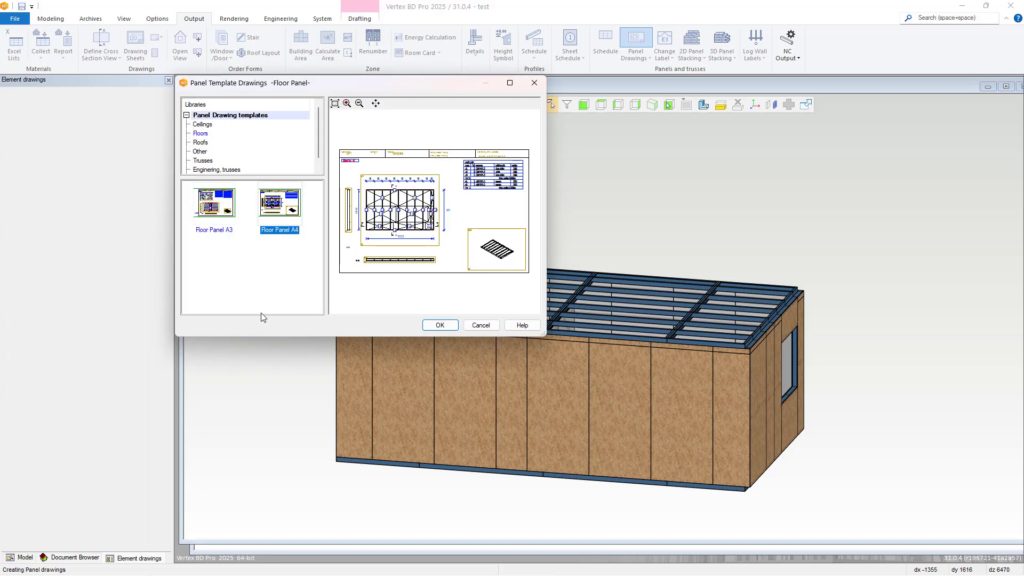
left_click(438, 325)
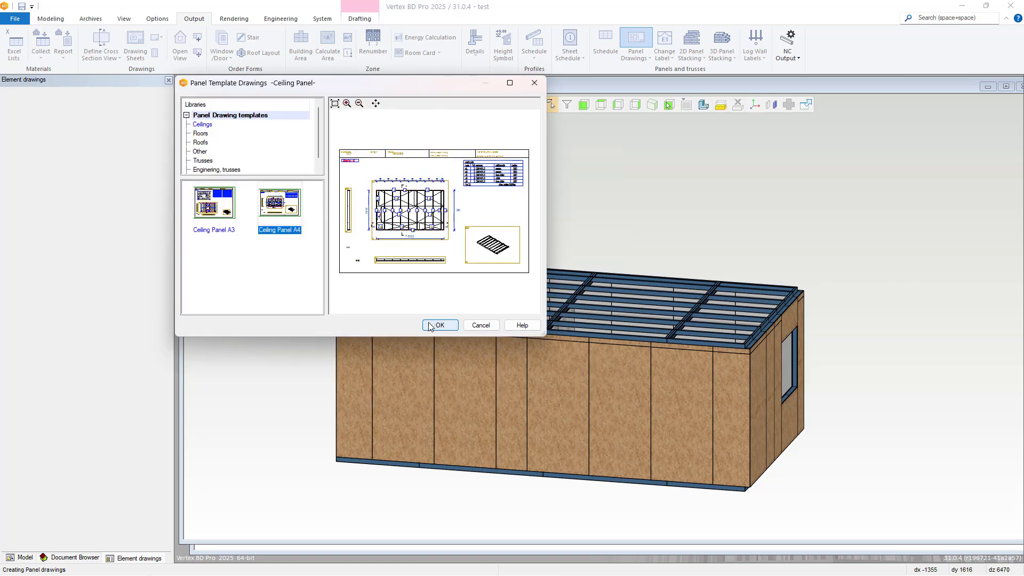
left_click(430, 325)
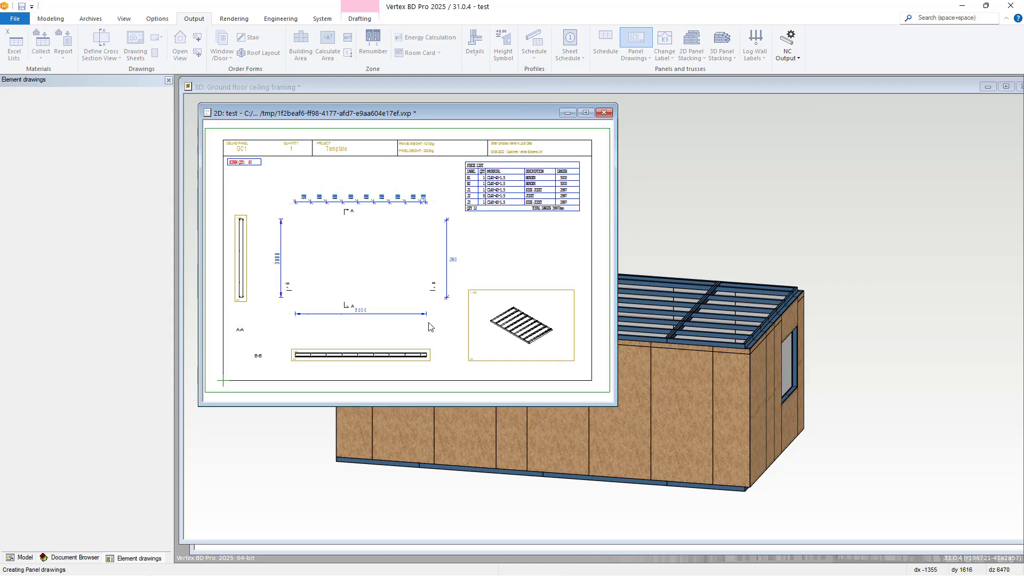
left_click(428, 325)
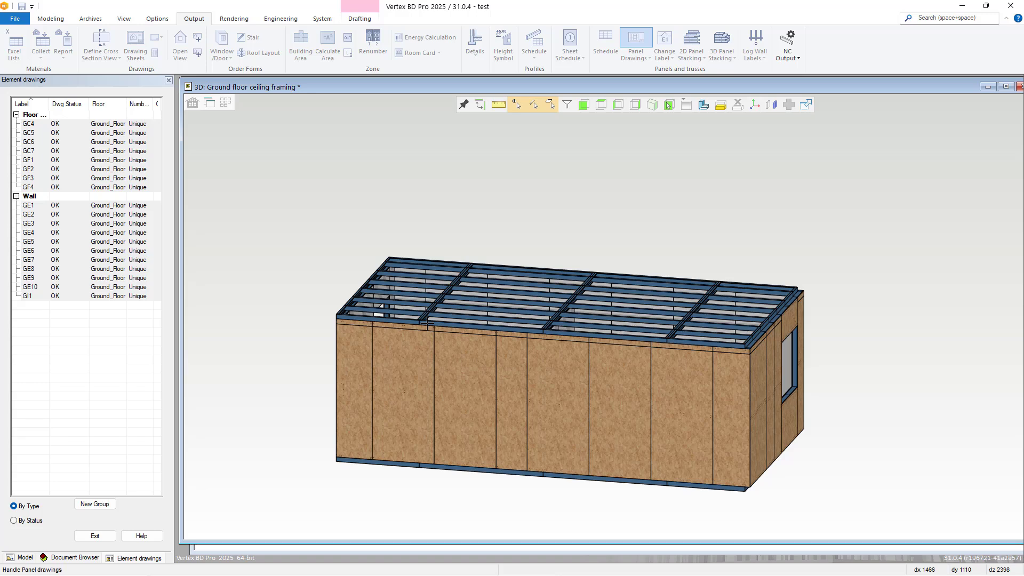
left_click(95, 535)
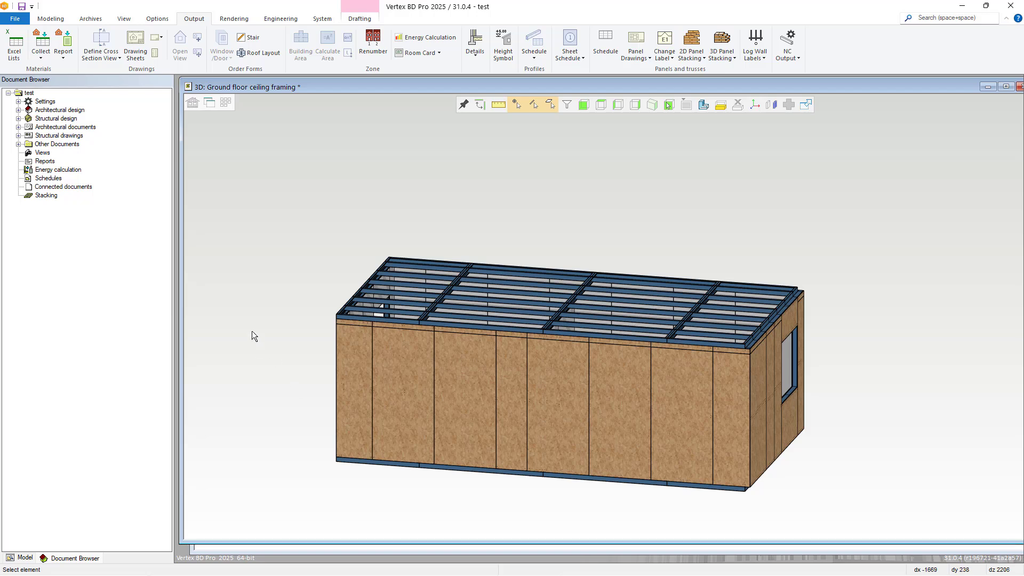
Generate the structural Profiles by panels Excel list for all panels in the building.
left_click(14, 52)
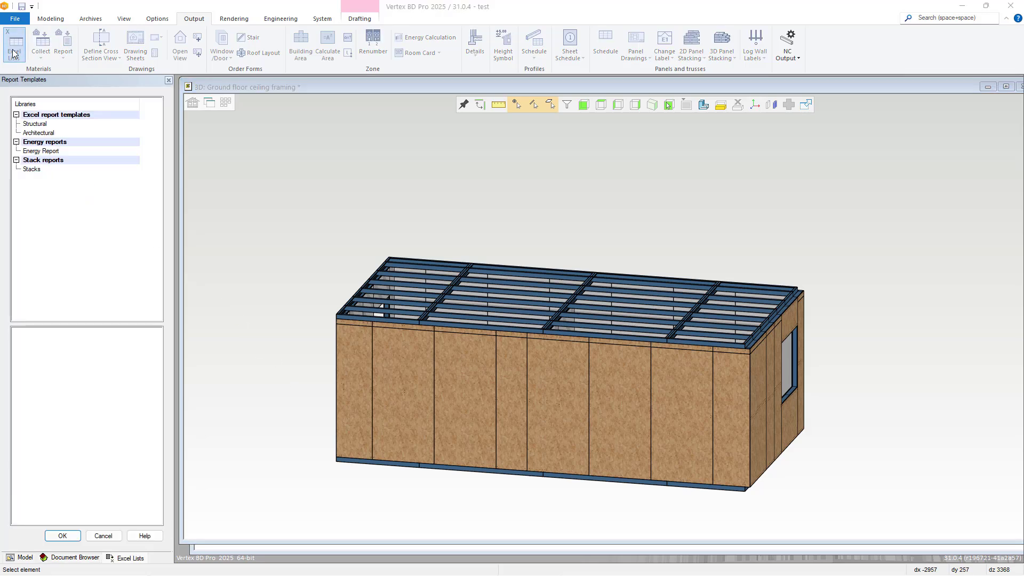
left_click(33, 124)
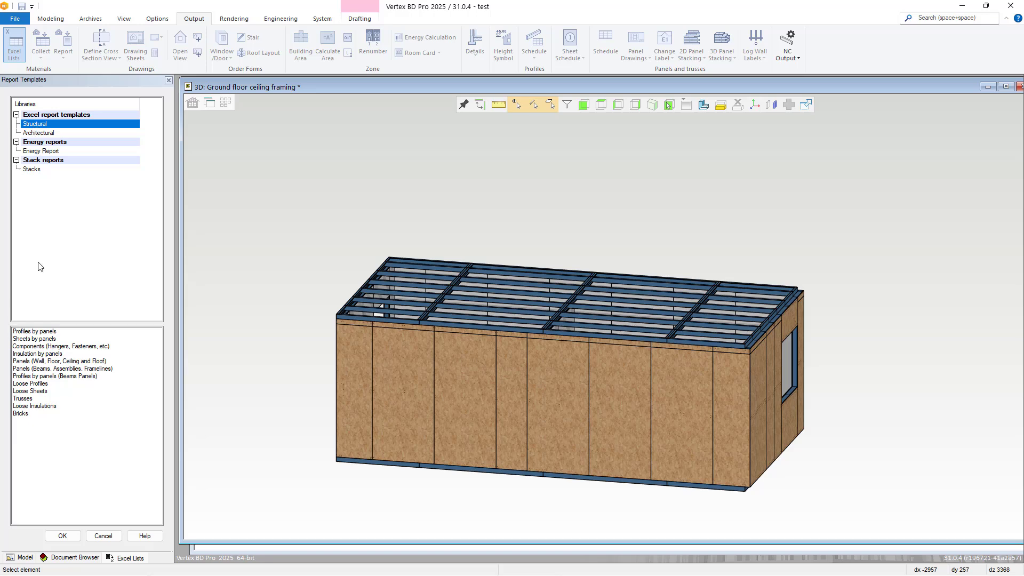
left_click(42, 331)
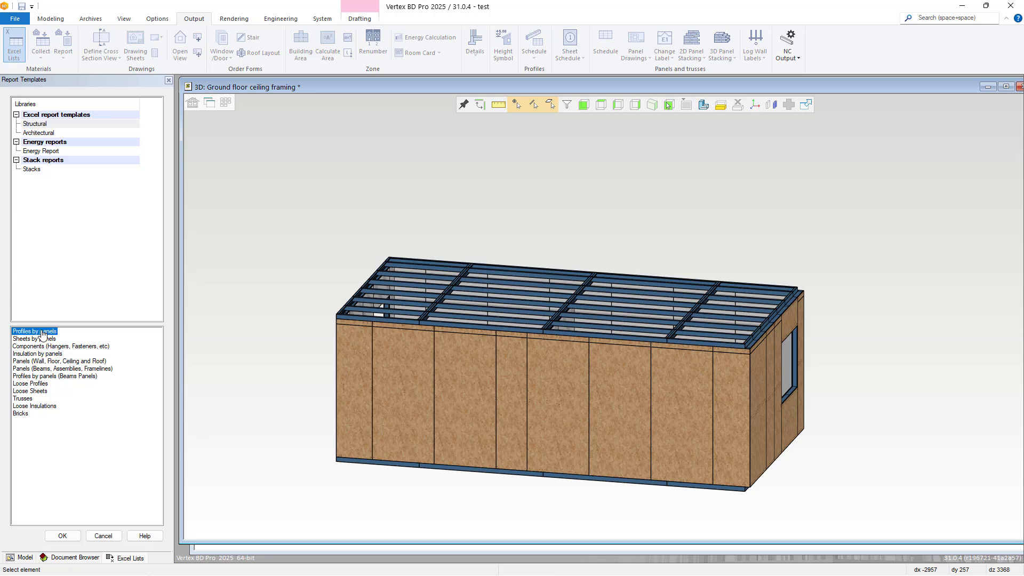
left_click(63, 536)
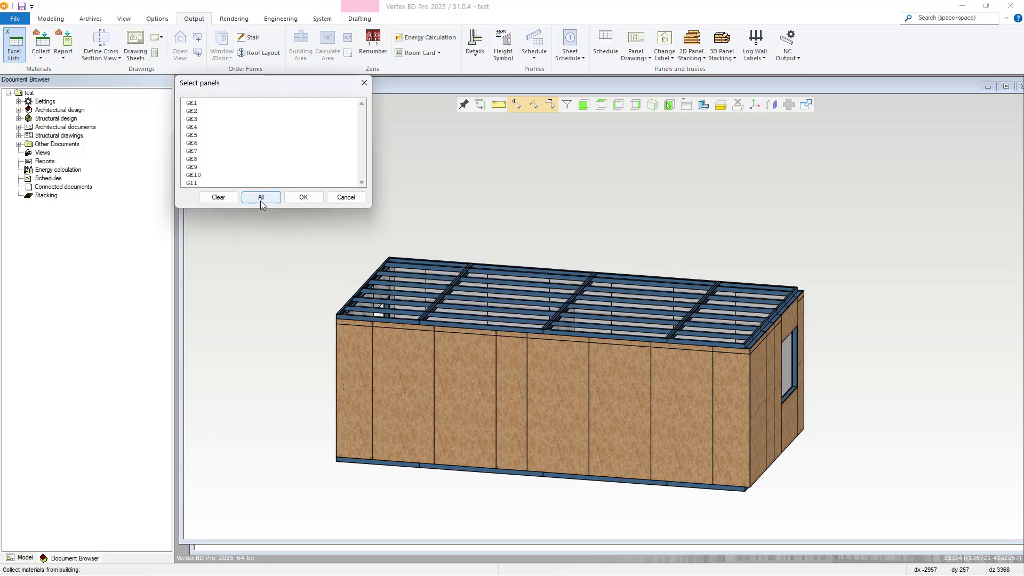
left_click(260, 197)
left_click(303, 198)
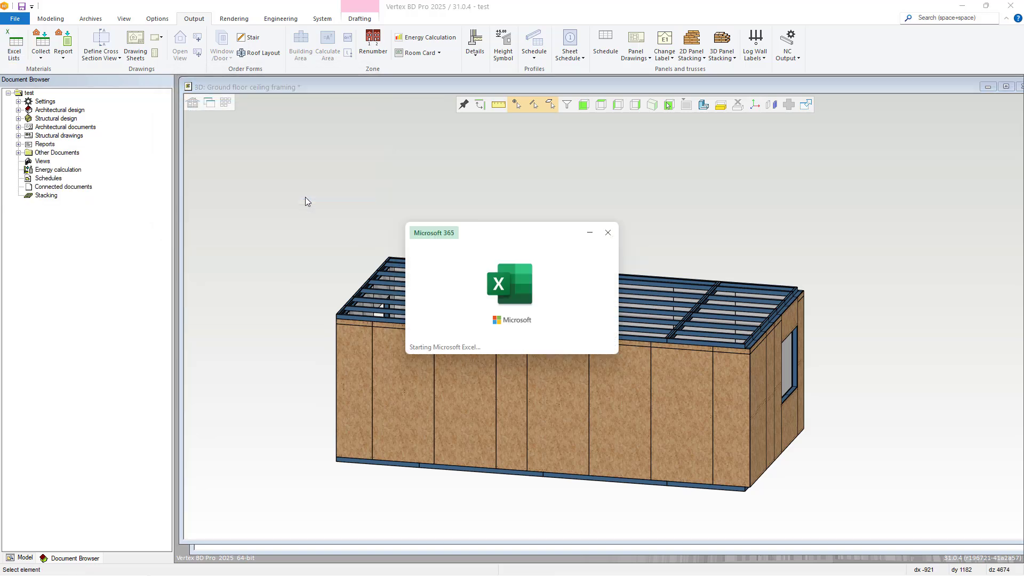
Review the All panels profiles sheet in the Excel report and return to the 3D building model to view it from the door side.
scroll(319, 318, "down", 10)
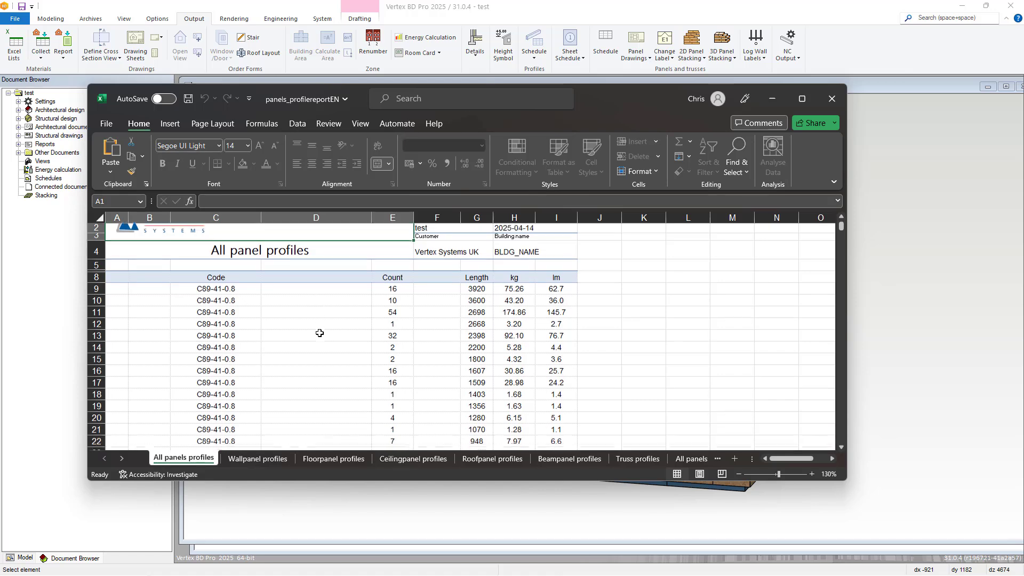
scroll(320, 332, "down", 4)
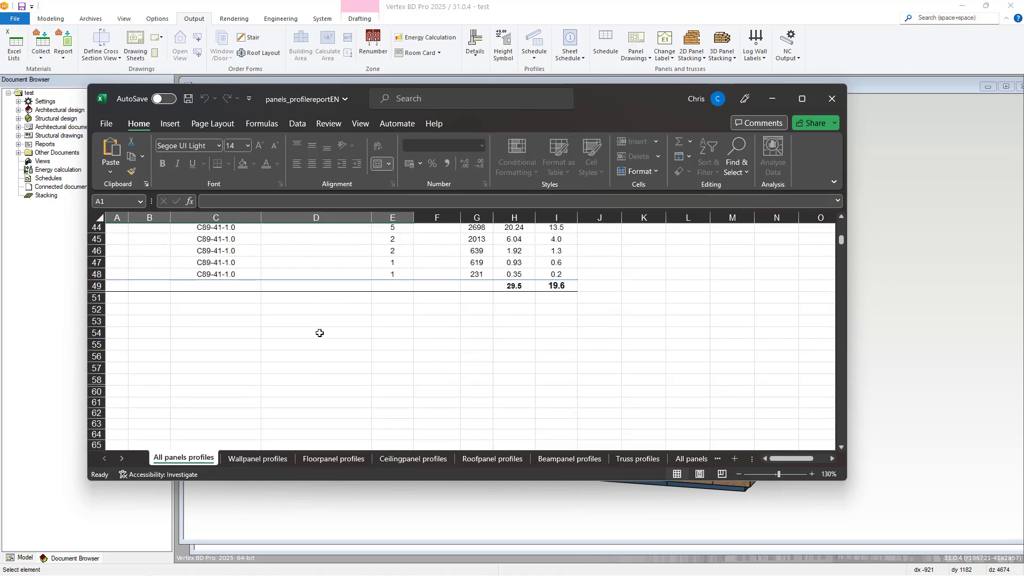
scroll(319, 333, "up", 8)
scroll(319, 332, "up", 8)
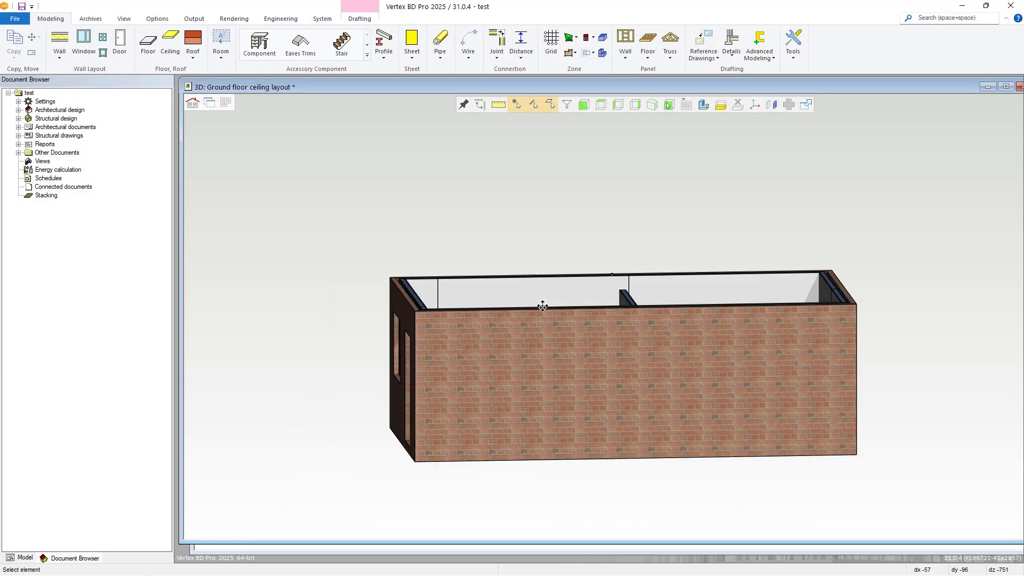
middle_click_drag(542, 306, 590, 301)
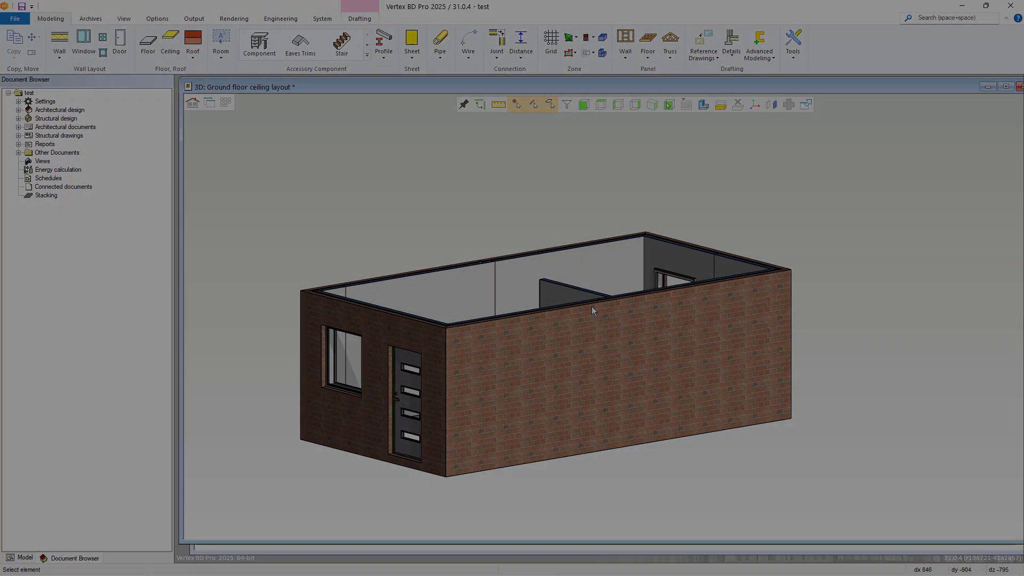